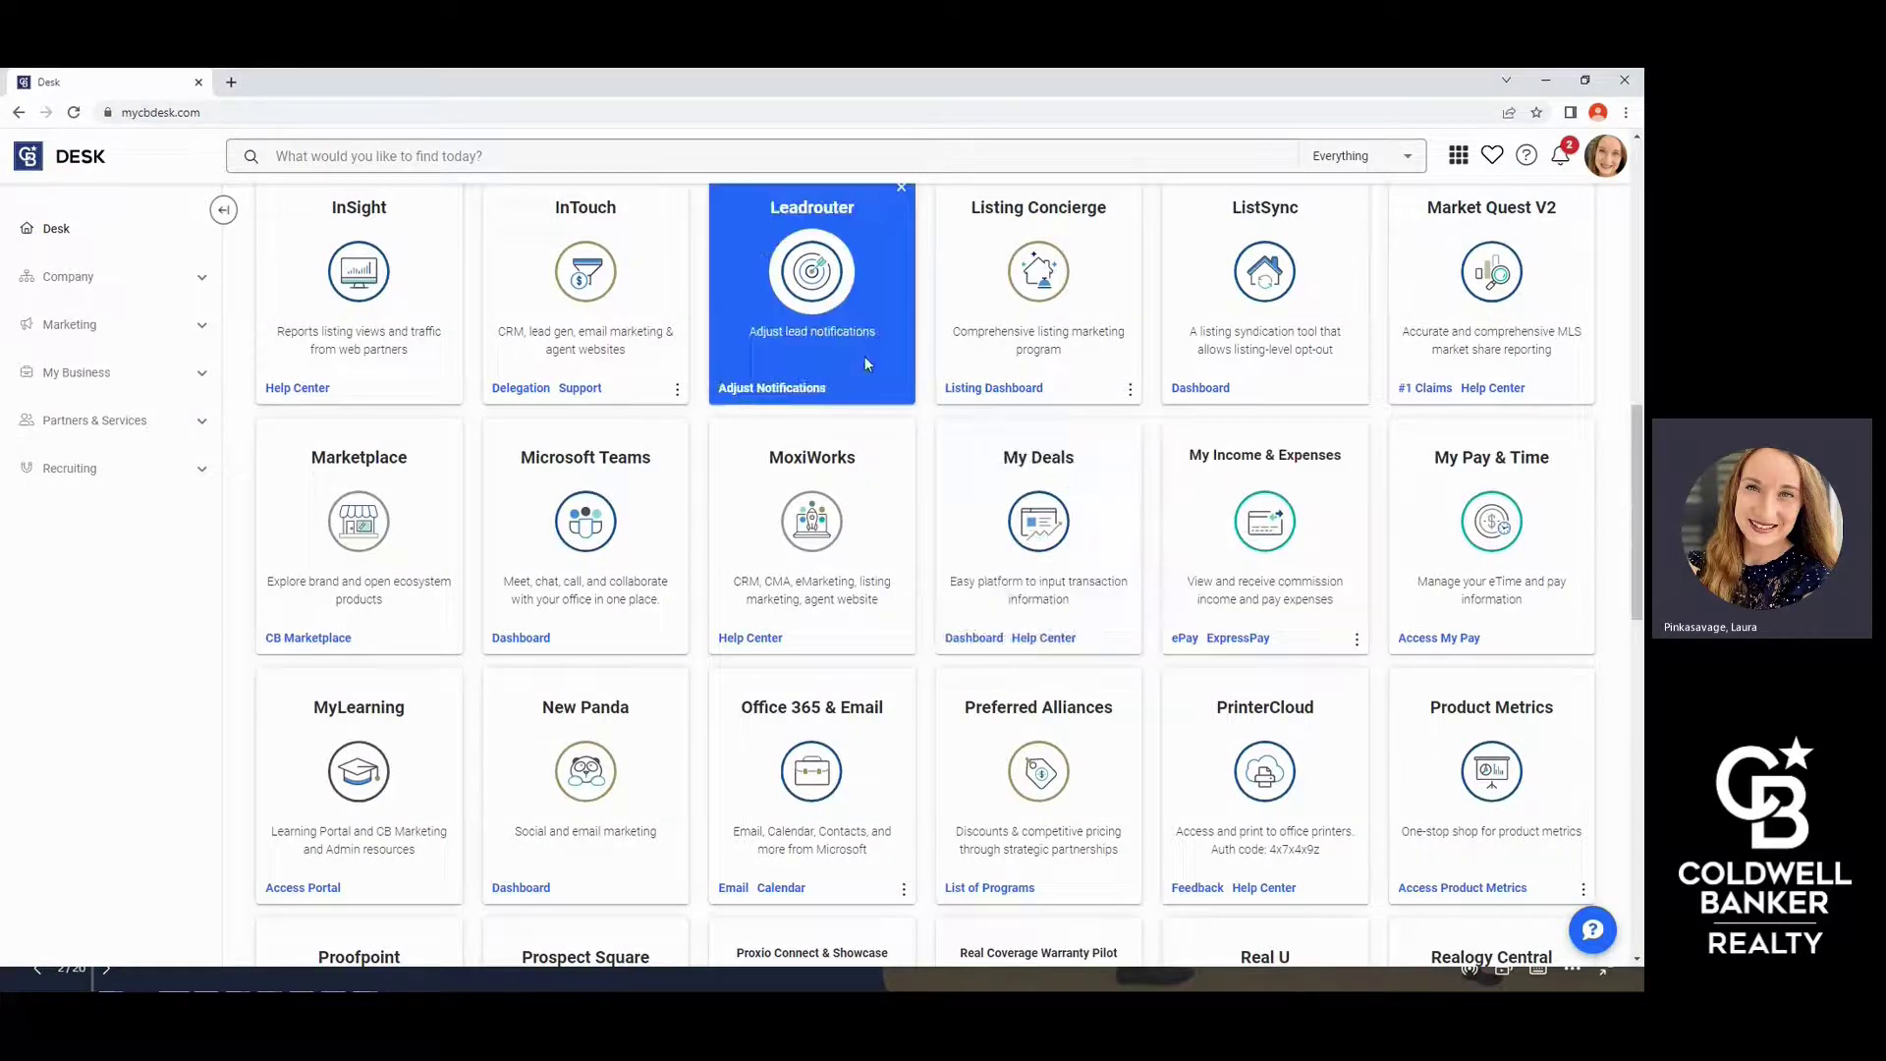
# Launch MoxiWorks from the Coldwell Banker Desk app tiles in a new tab
pyautogui.click(831, 541)
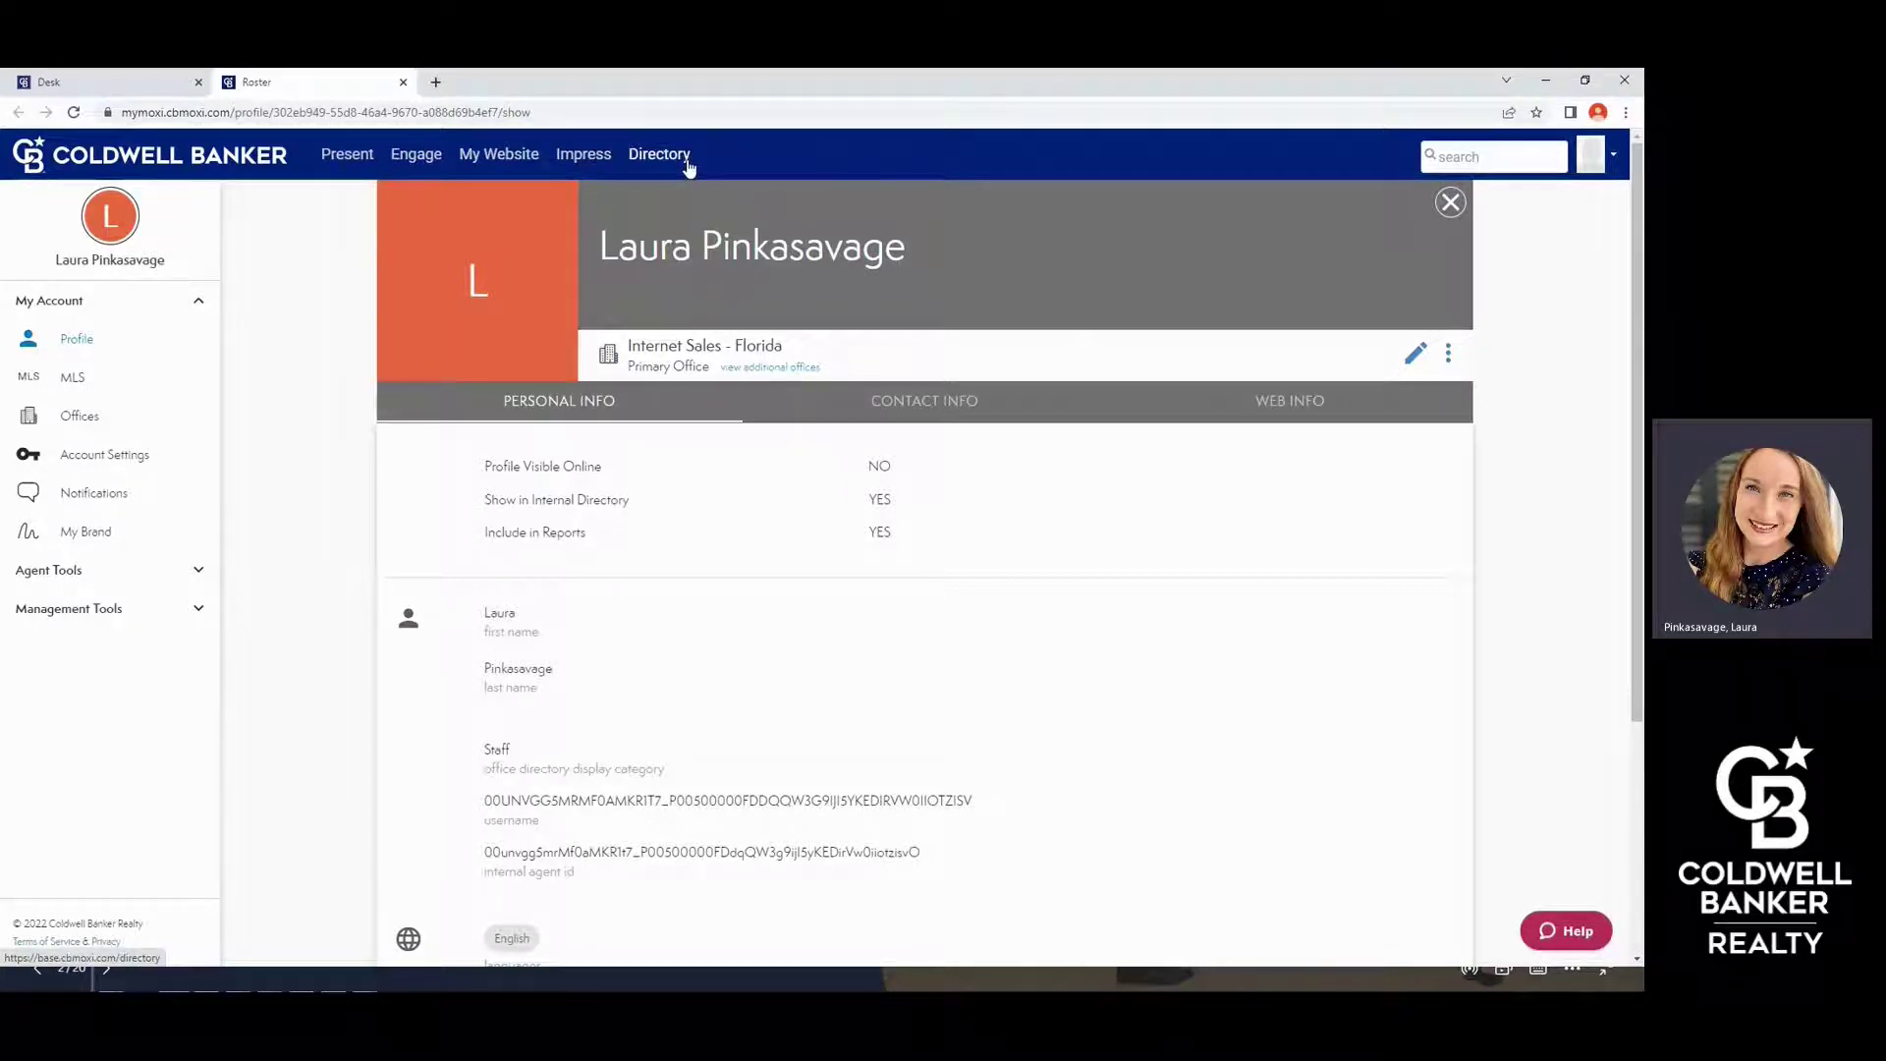
# Open My Website in MoxiWorks to reach the Agent Website Admin Tool in a new tab
pyautogui.click(503, 157)
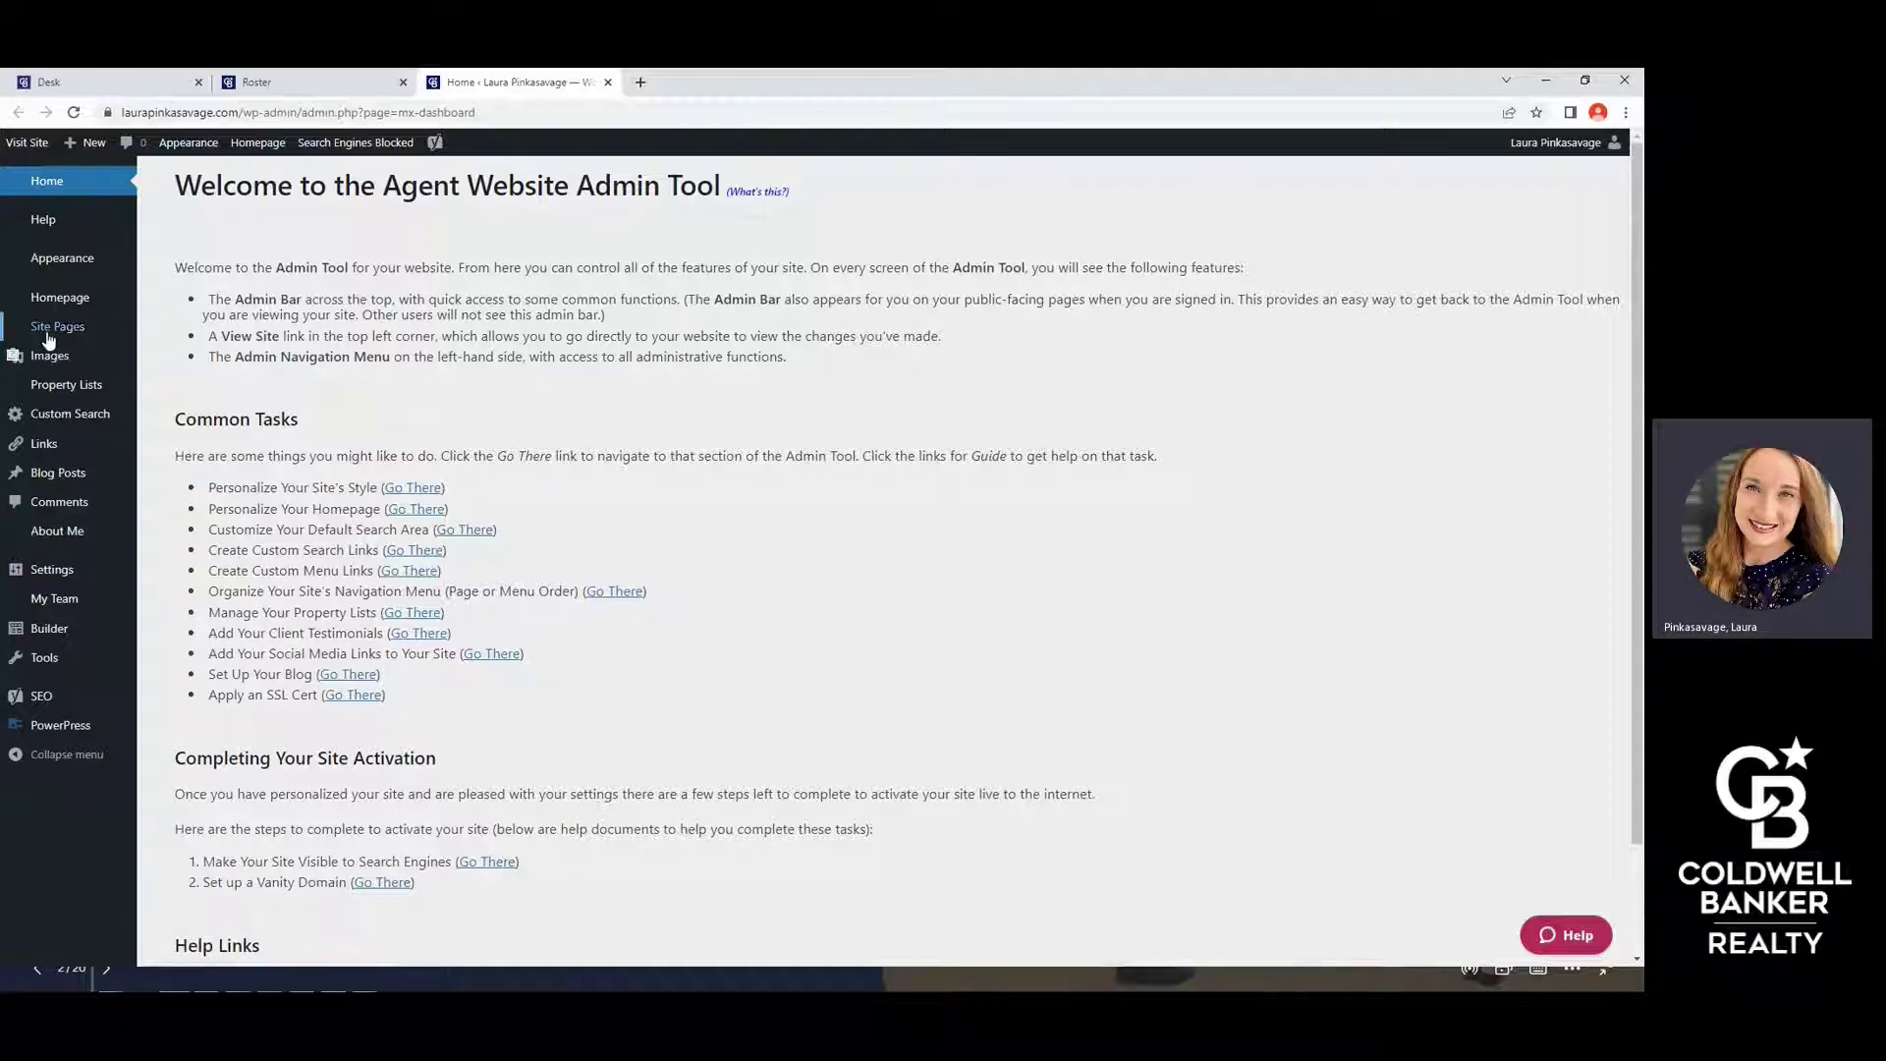
# Show the Site Pages list of all 22 pages and scroll through it
pyautogui.moveTo(48, 338)
pyautogui.click(175, 331)
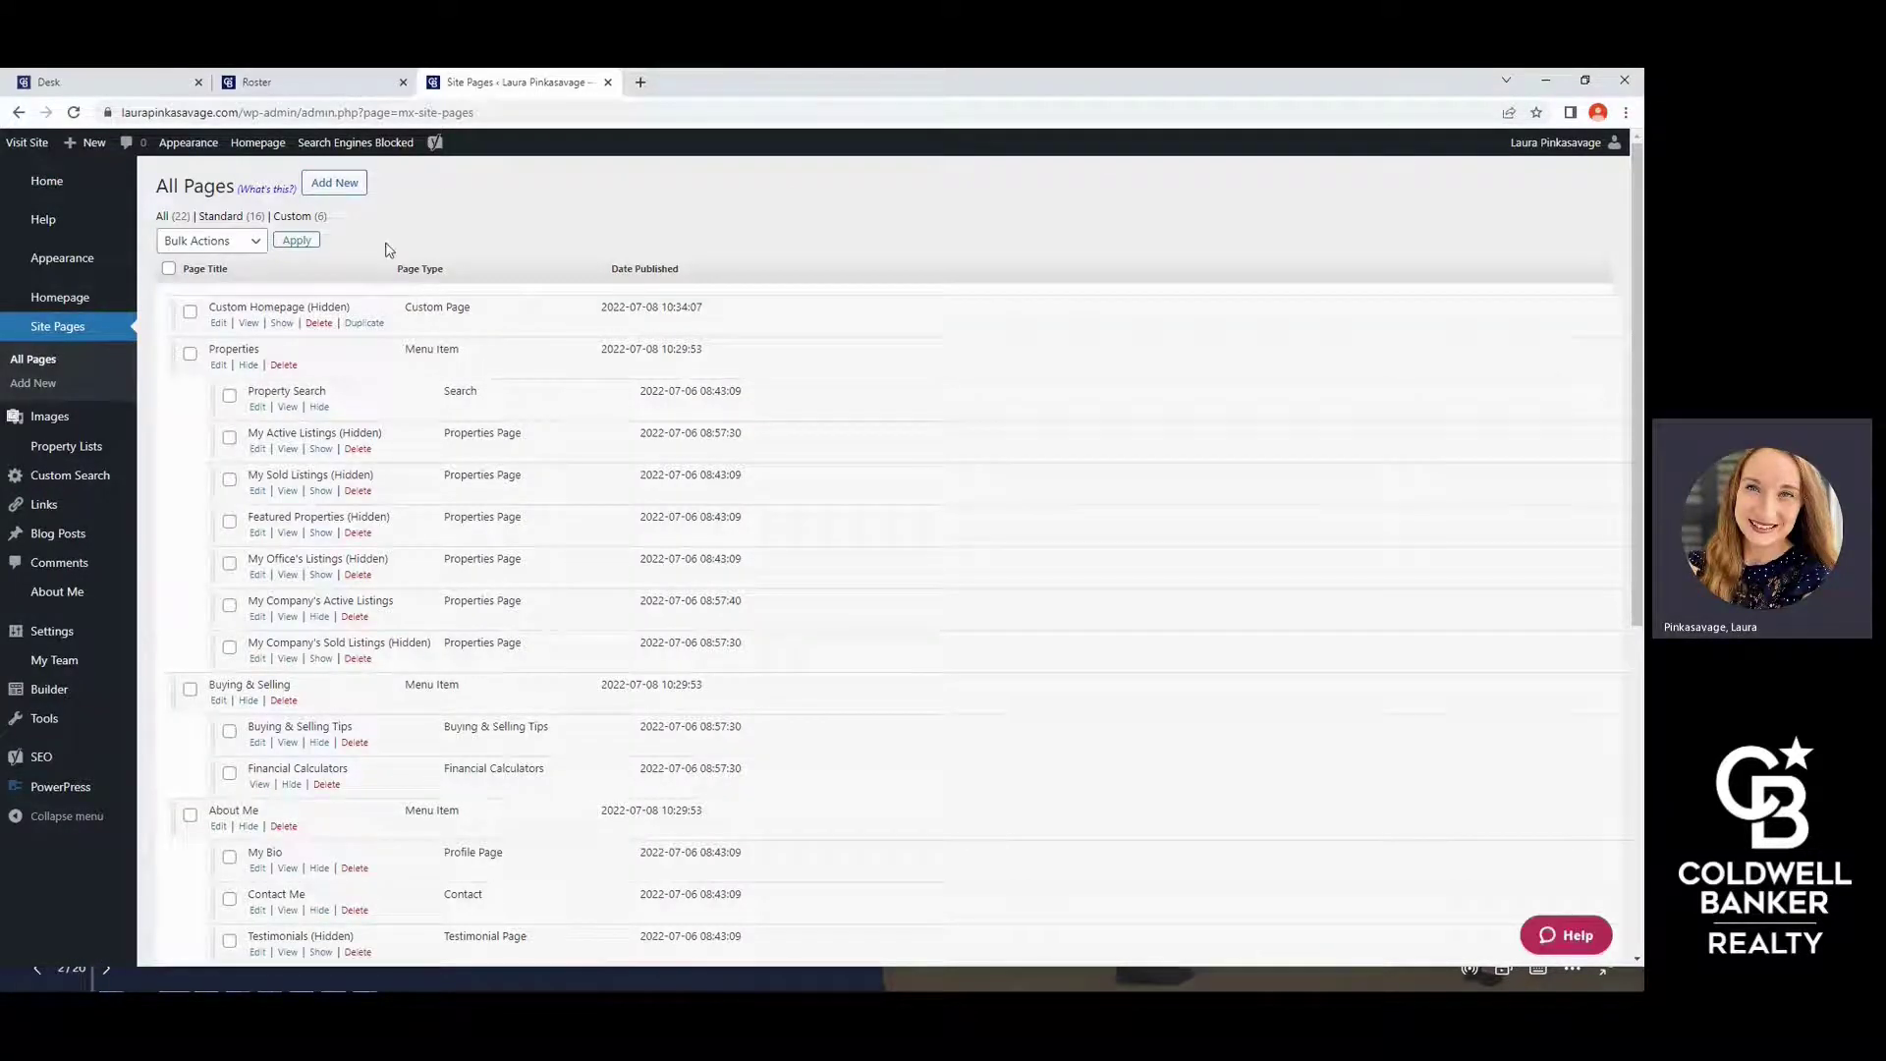
pyautogui.scroll(-2, 505, 521)
pyautogui.scroll(-6, 505, 523)
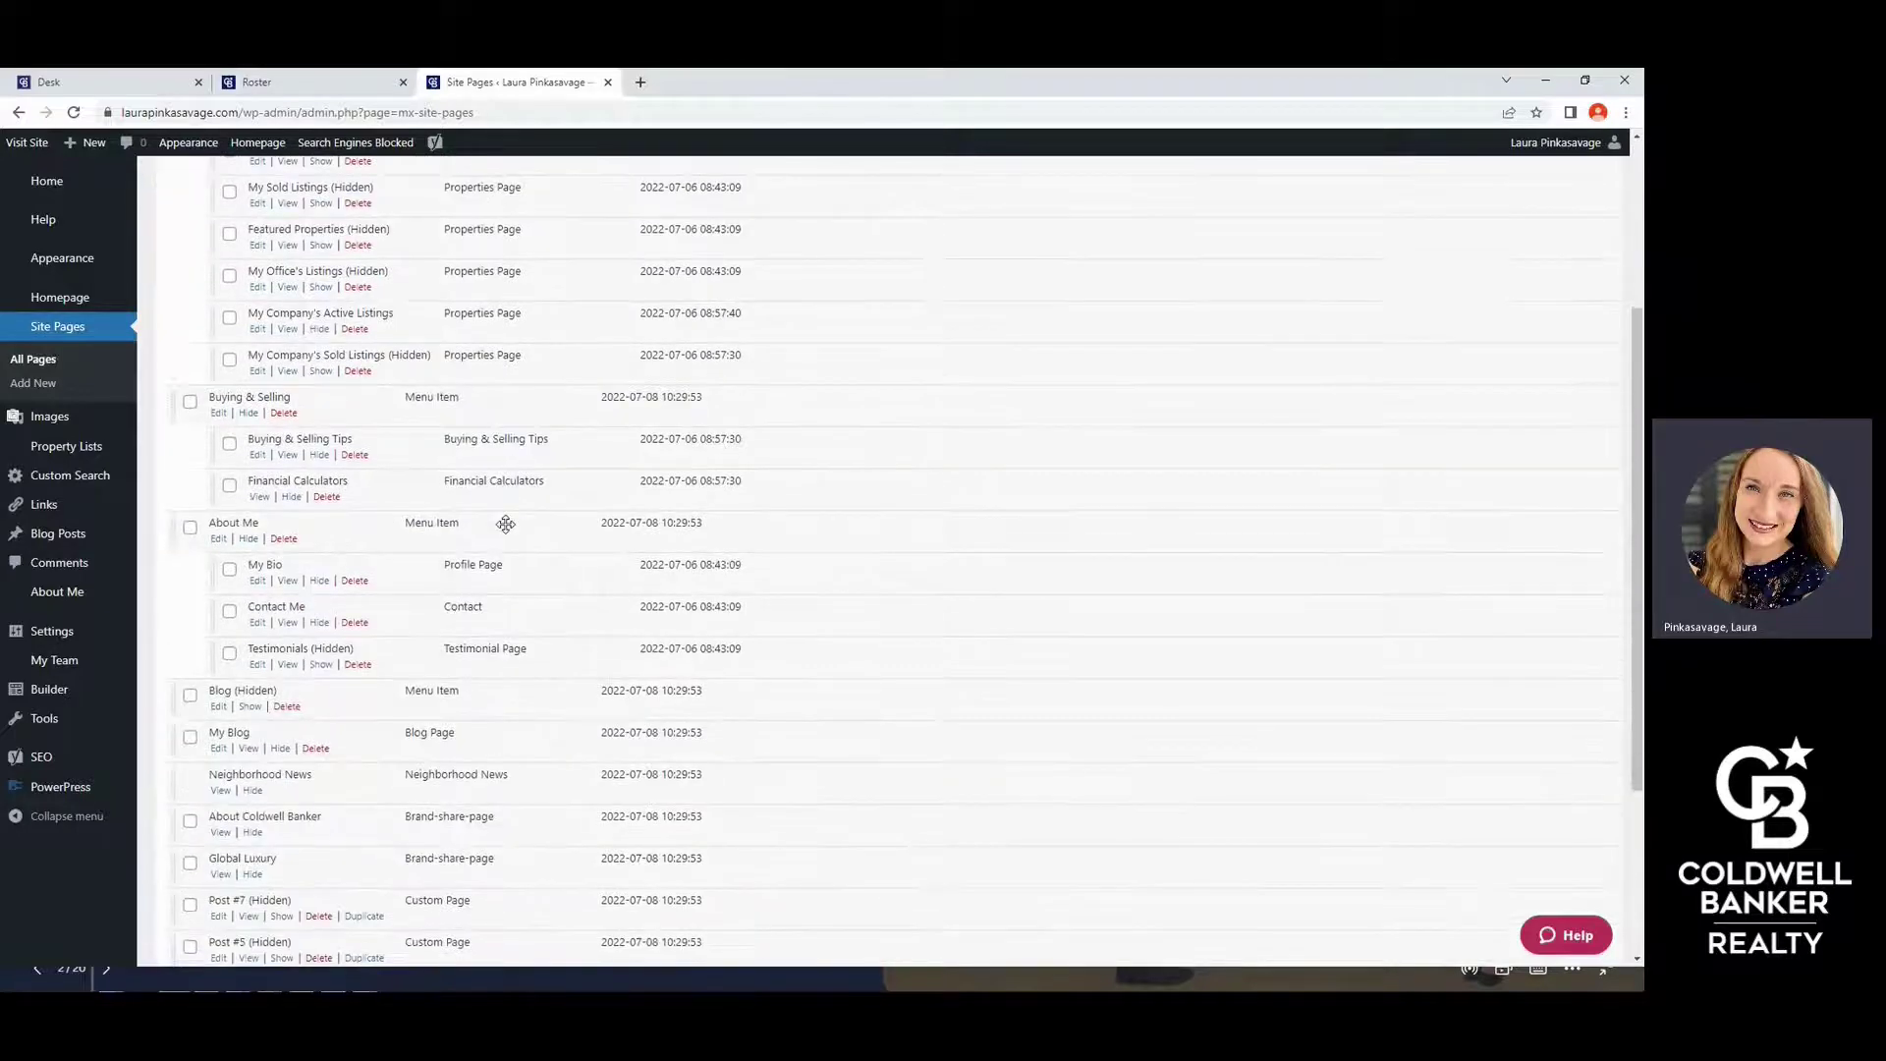
pyautogui.scroll(5, 497, 516)
pyautogui.scroll(4, 495, 514)
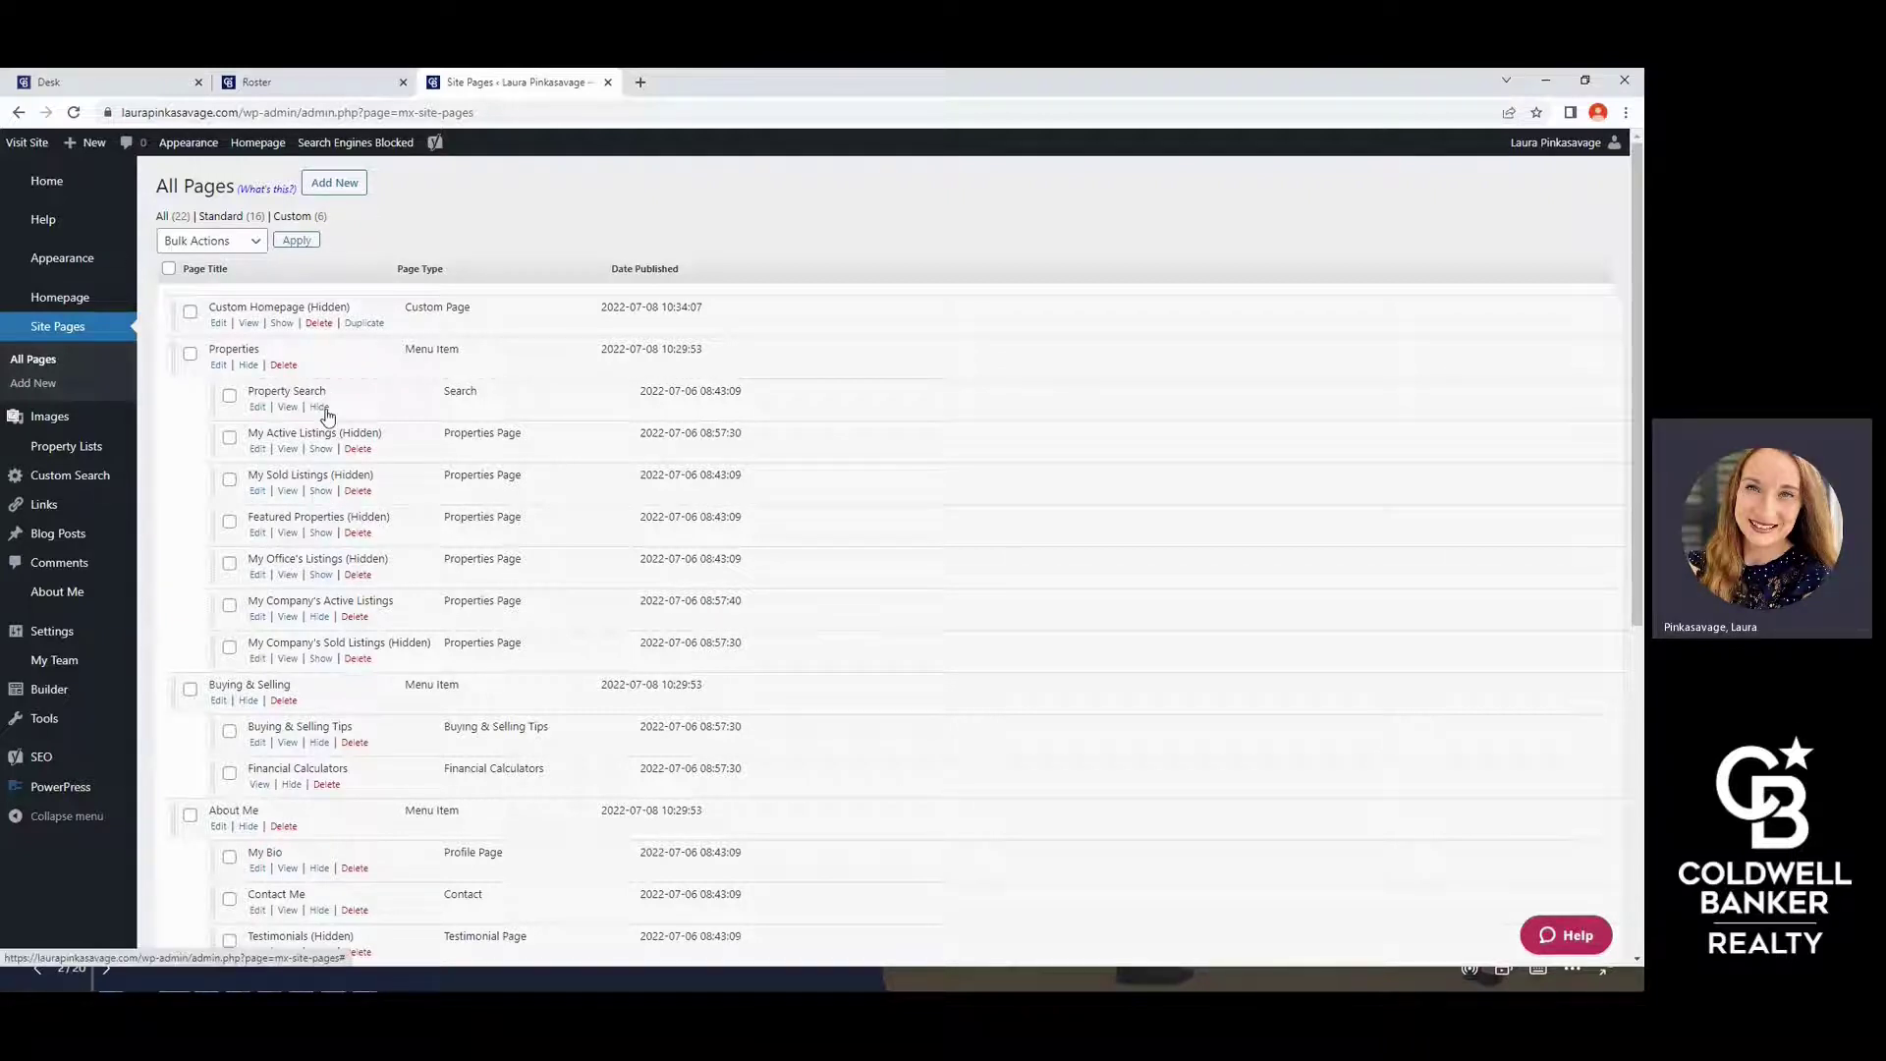
# Add a new Custom Page, Post #68, and open it in the Builder
pyautogui.click(330, 184)
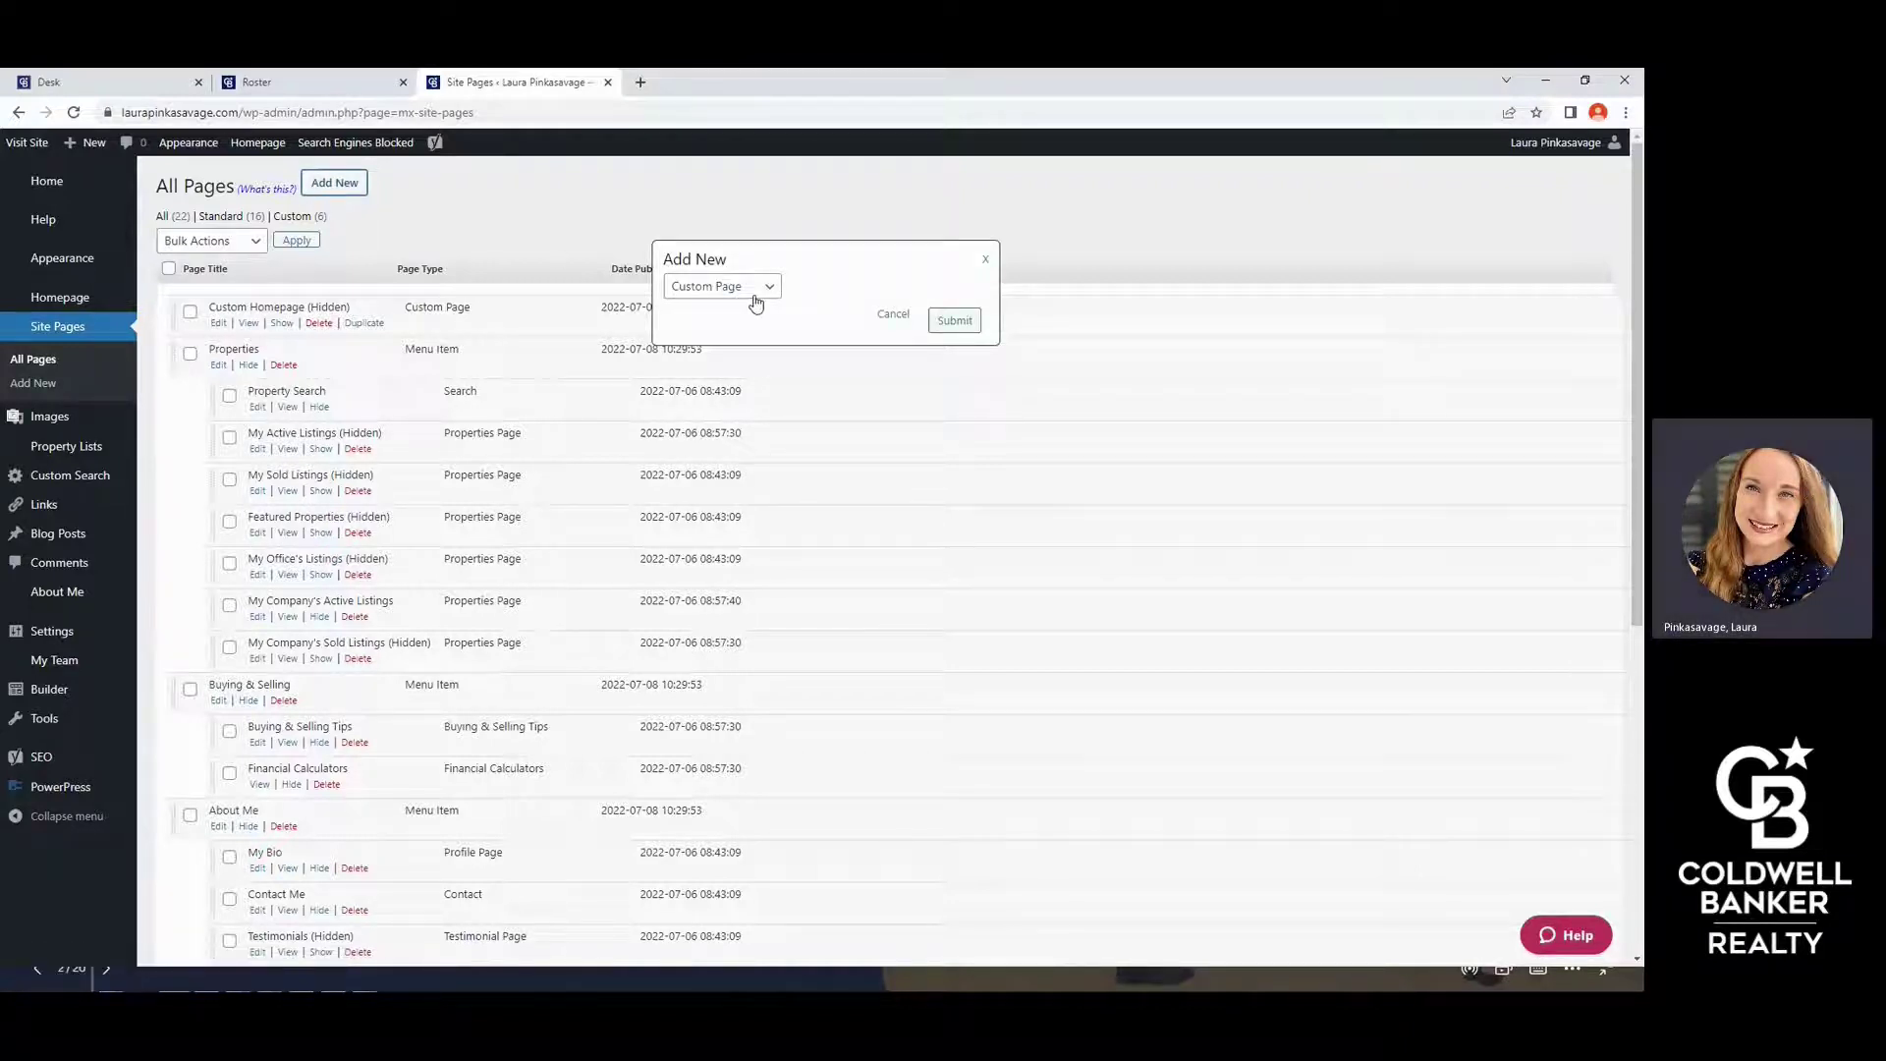
pyautogui.click(955, 321)
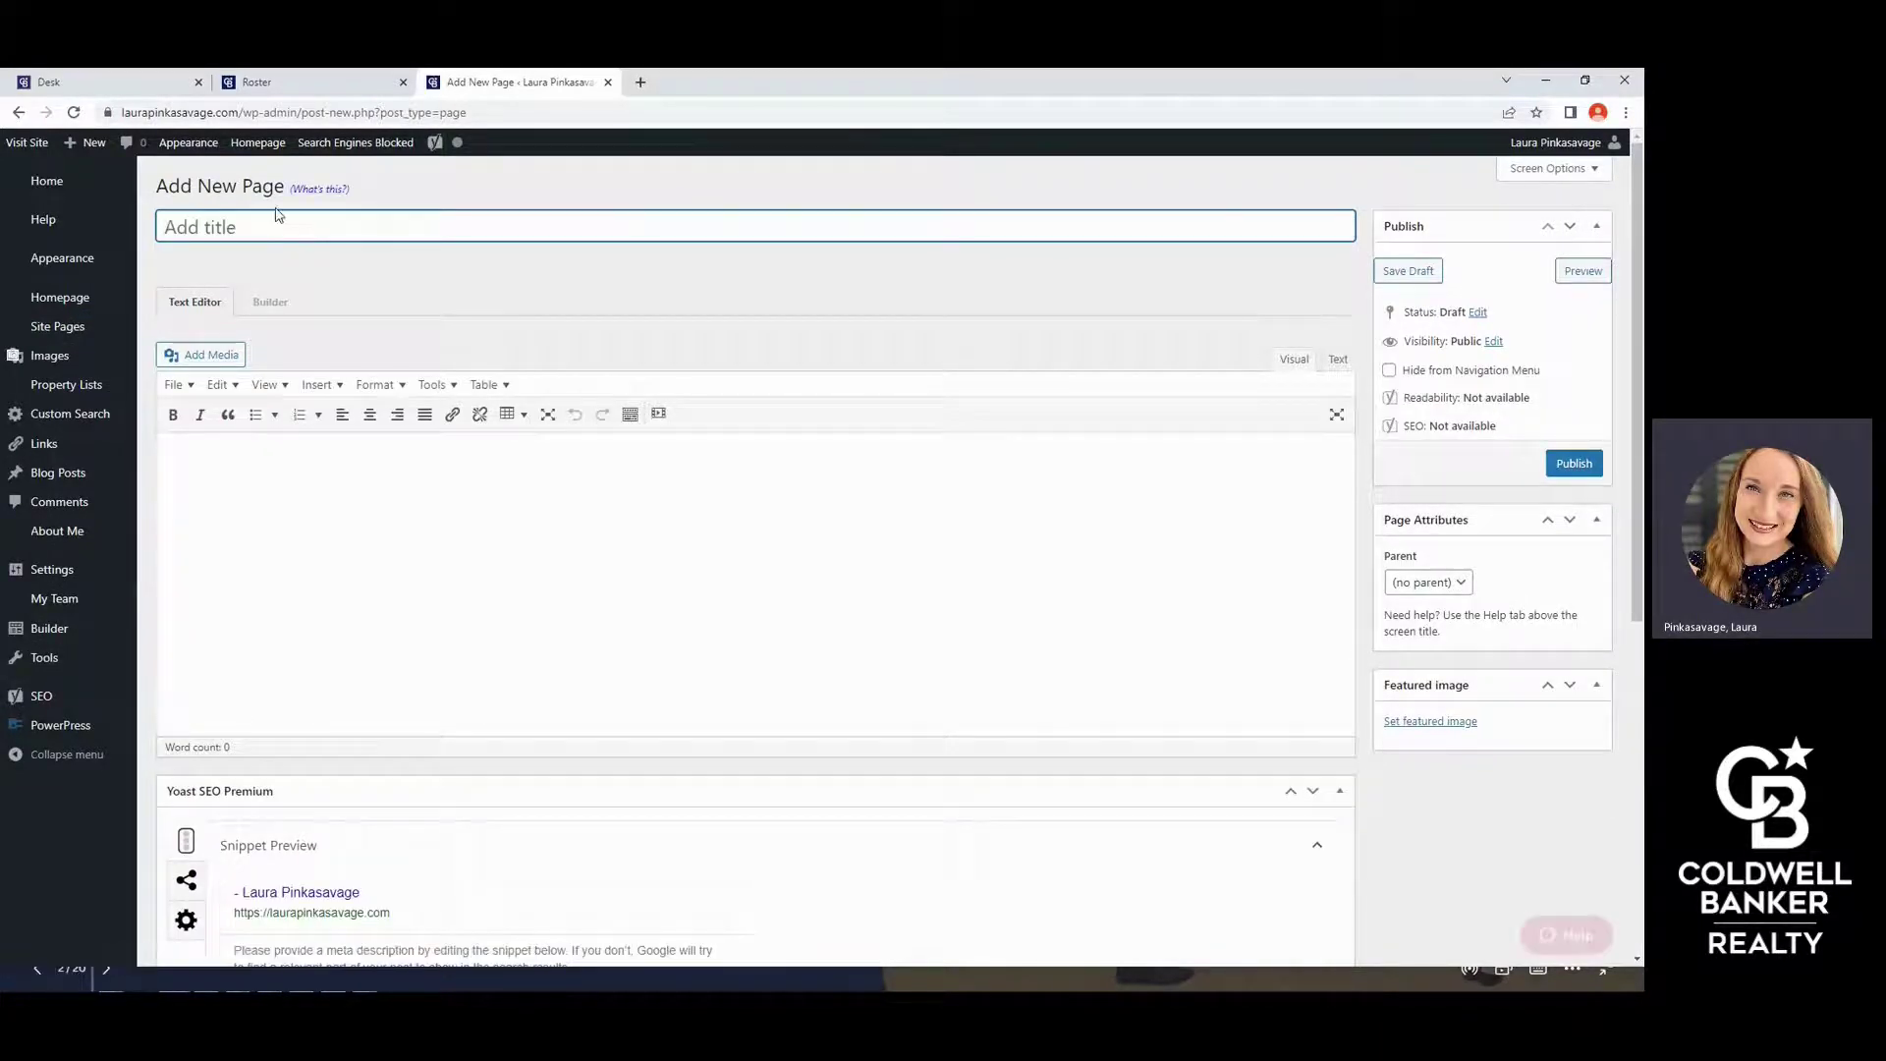
pyautogui.click(388, 514)
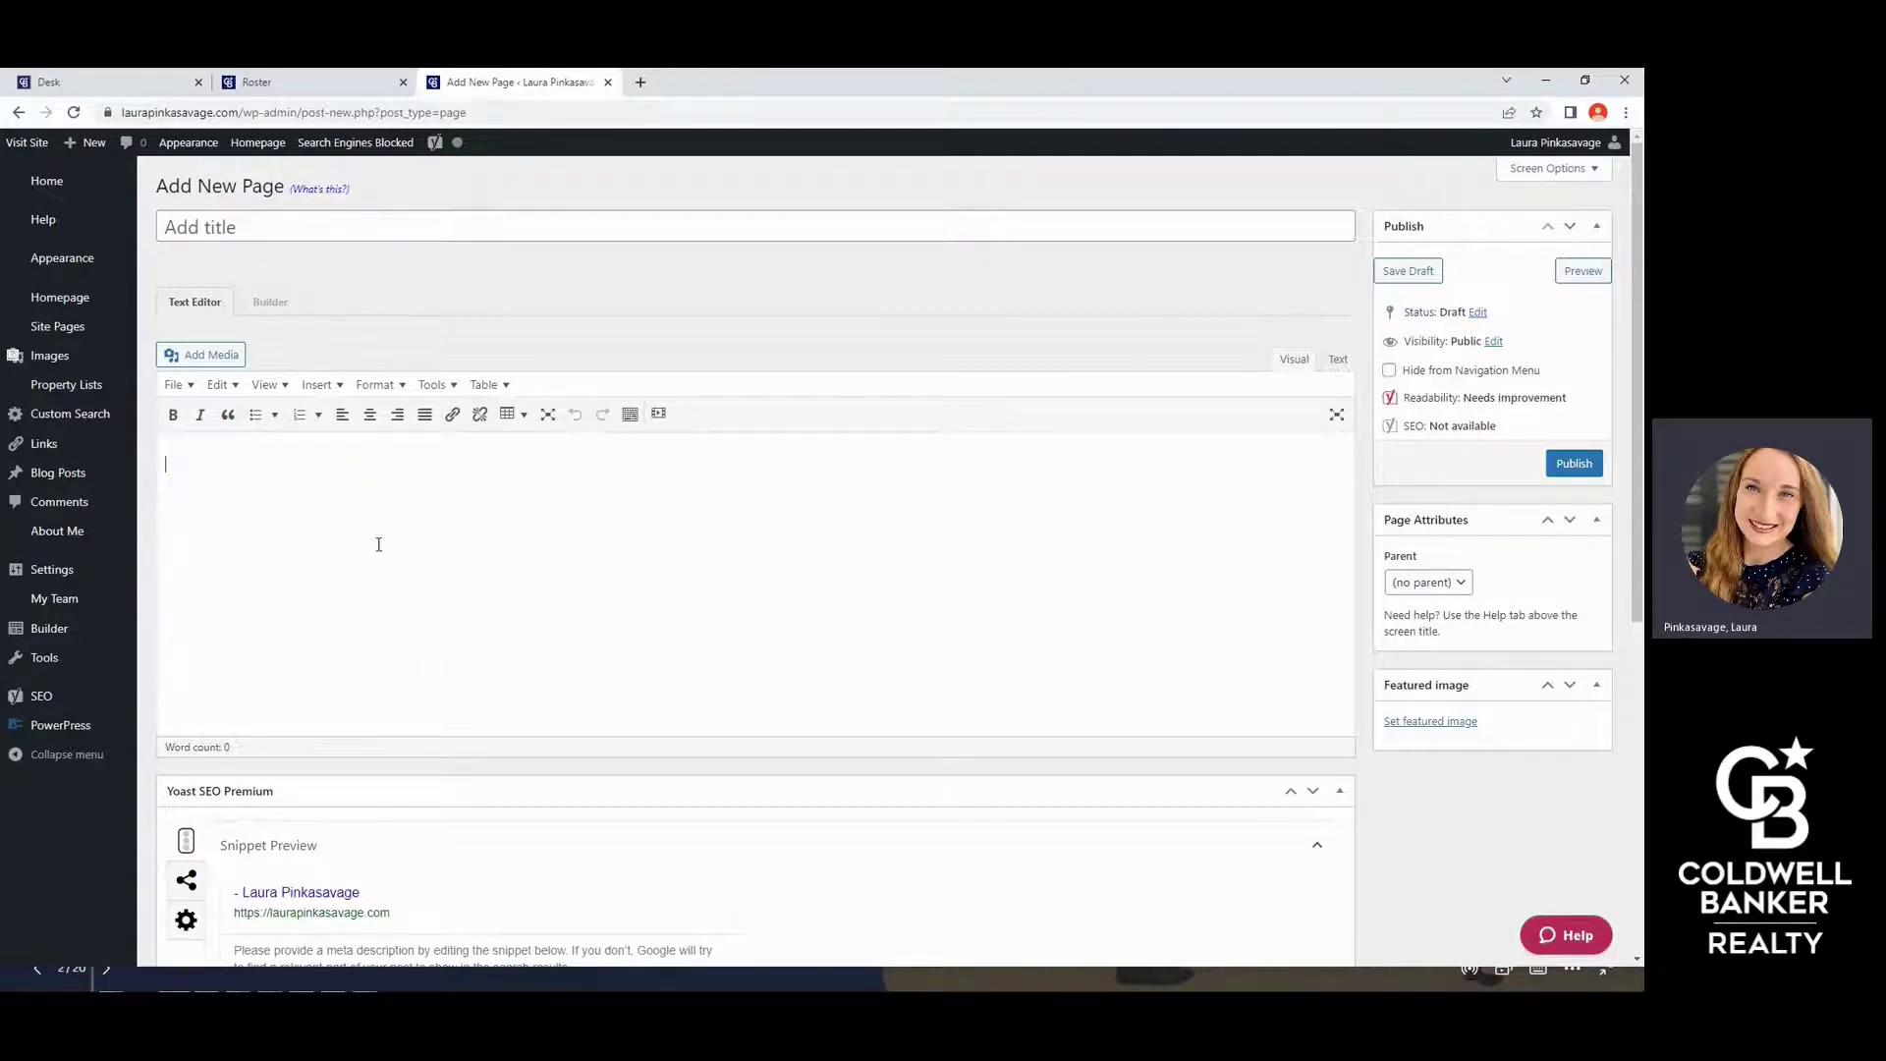
pyautogui.click(270, 302)
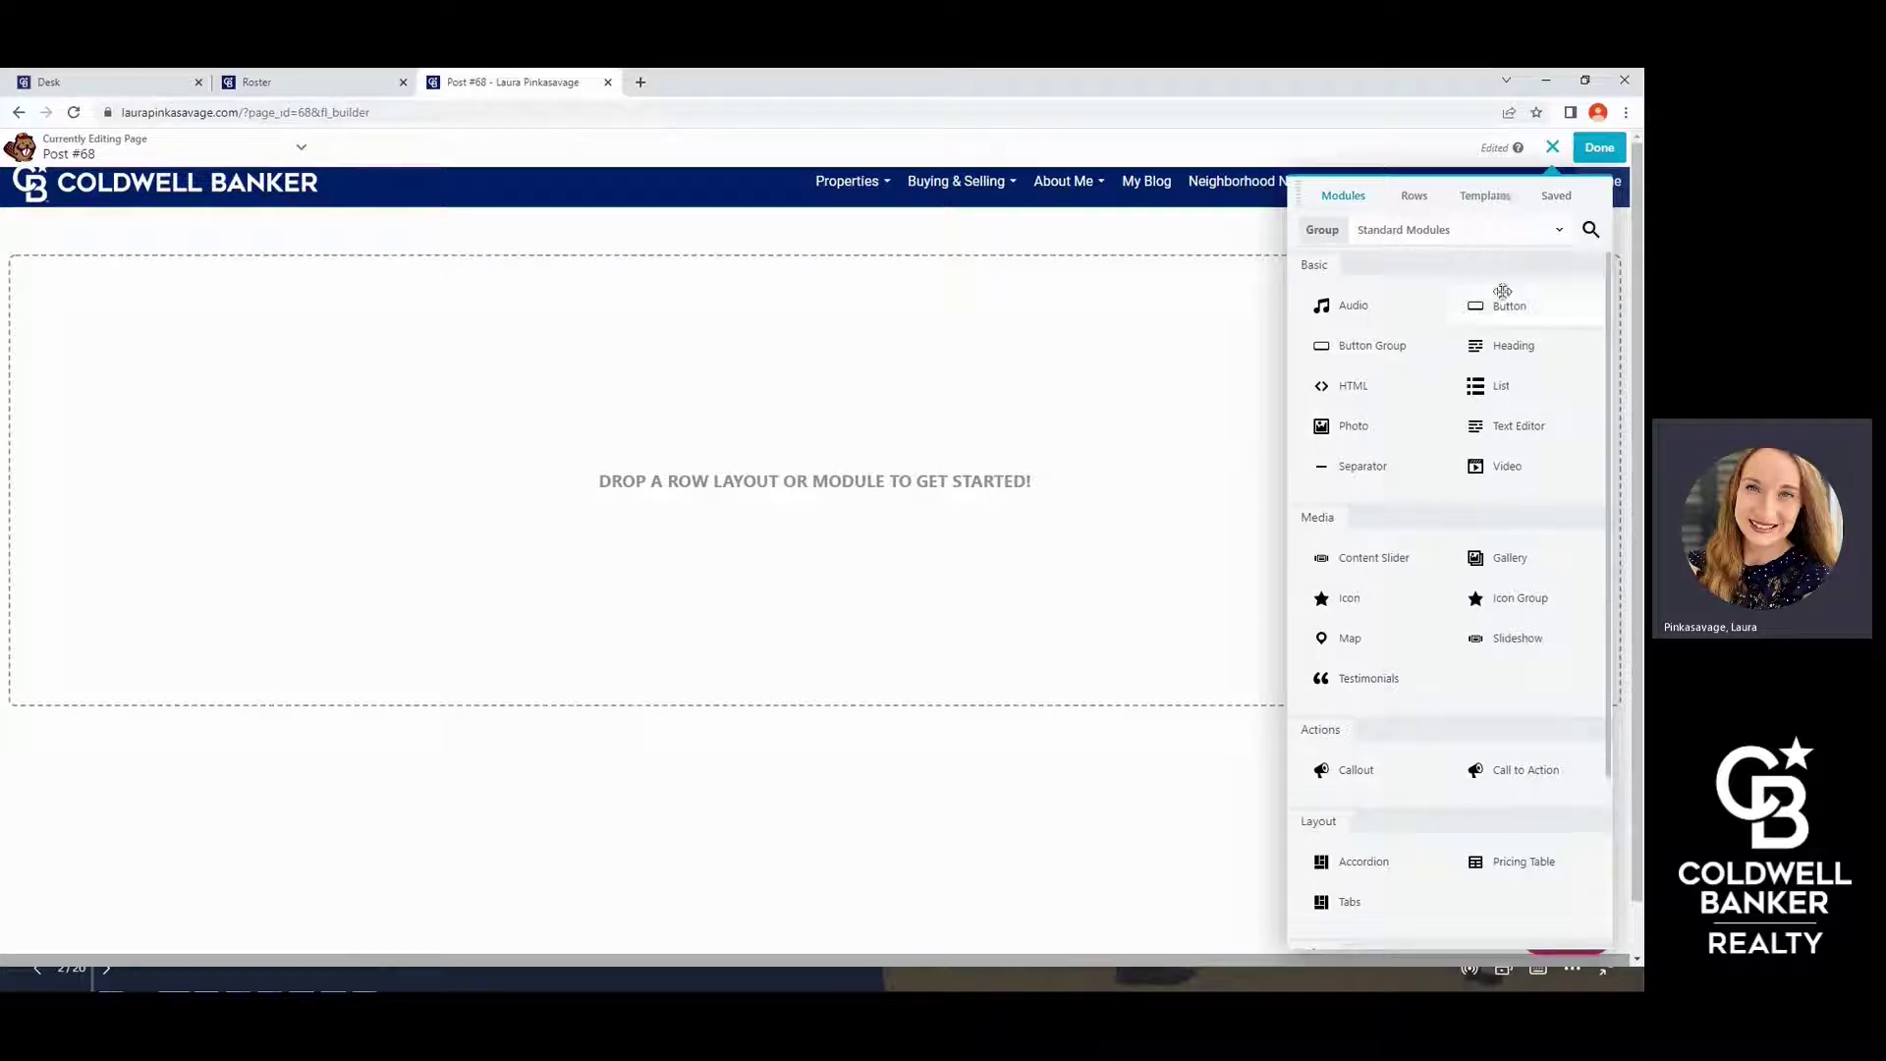
# Toggle the modules panel, then bring up the Templates tab to browse page templates
pyautogui.click(1559, 145)
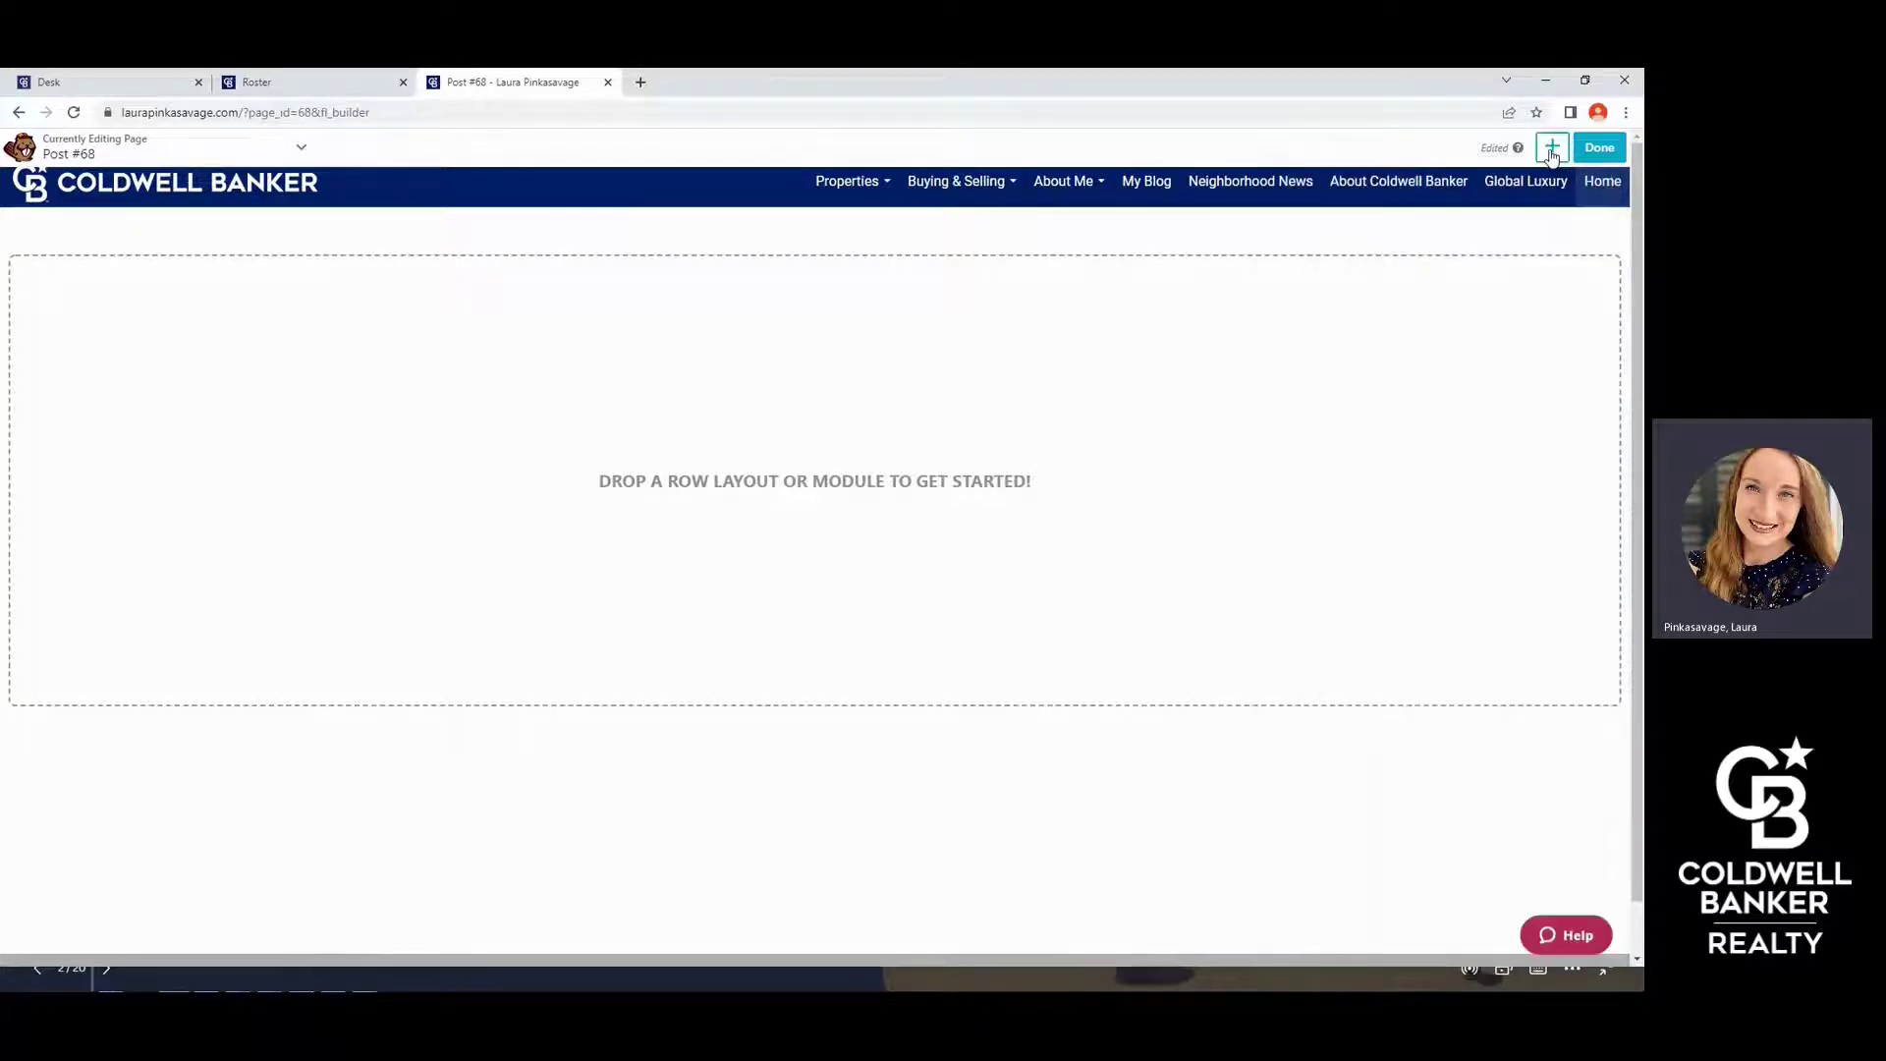
pyautogui.click(1553, 147)
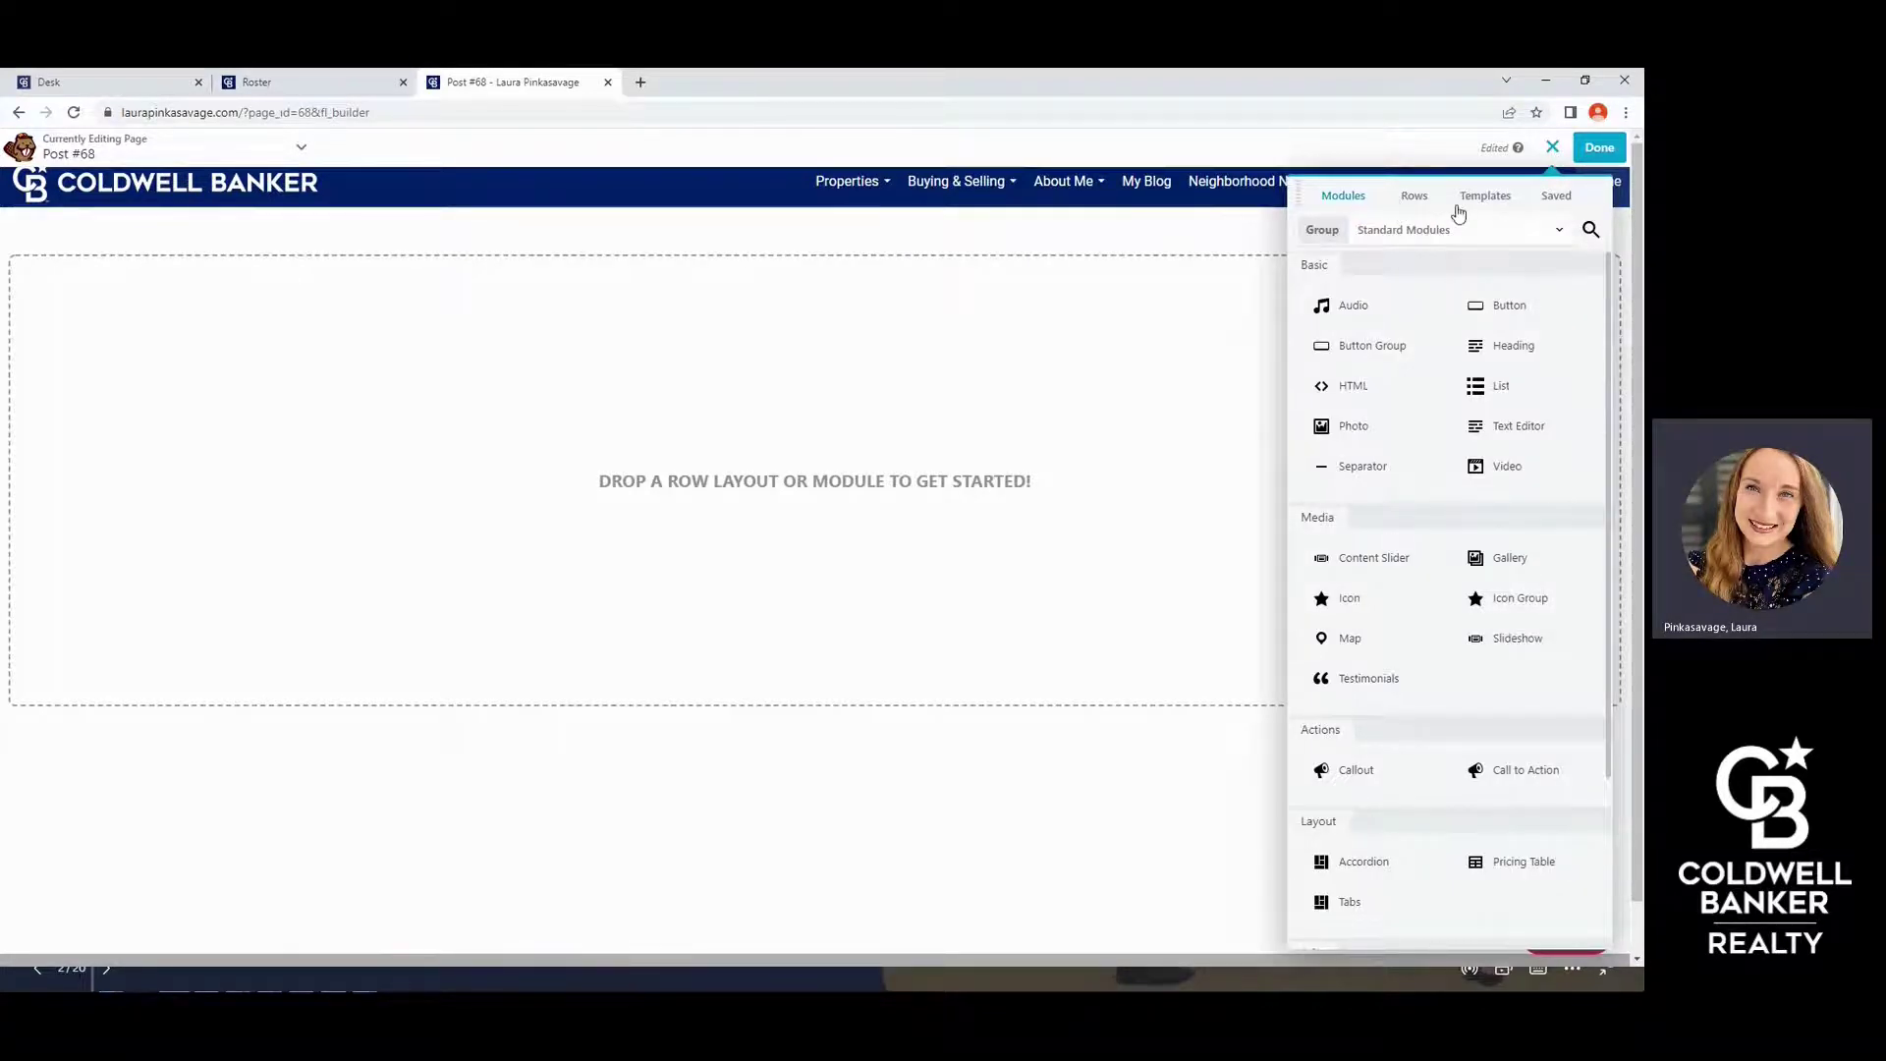
pyautogui.click(1557, 199)
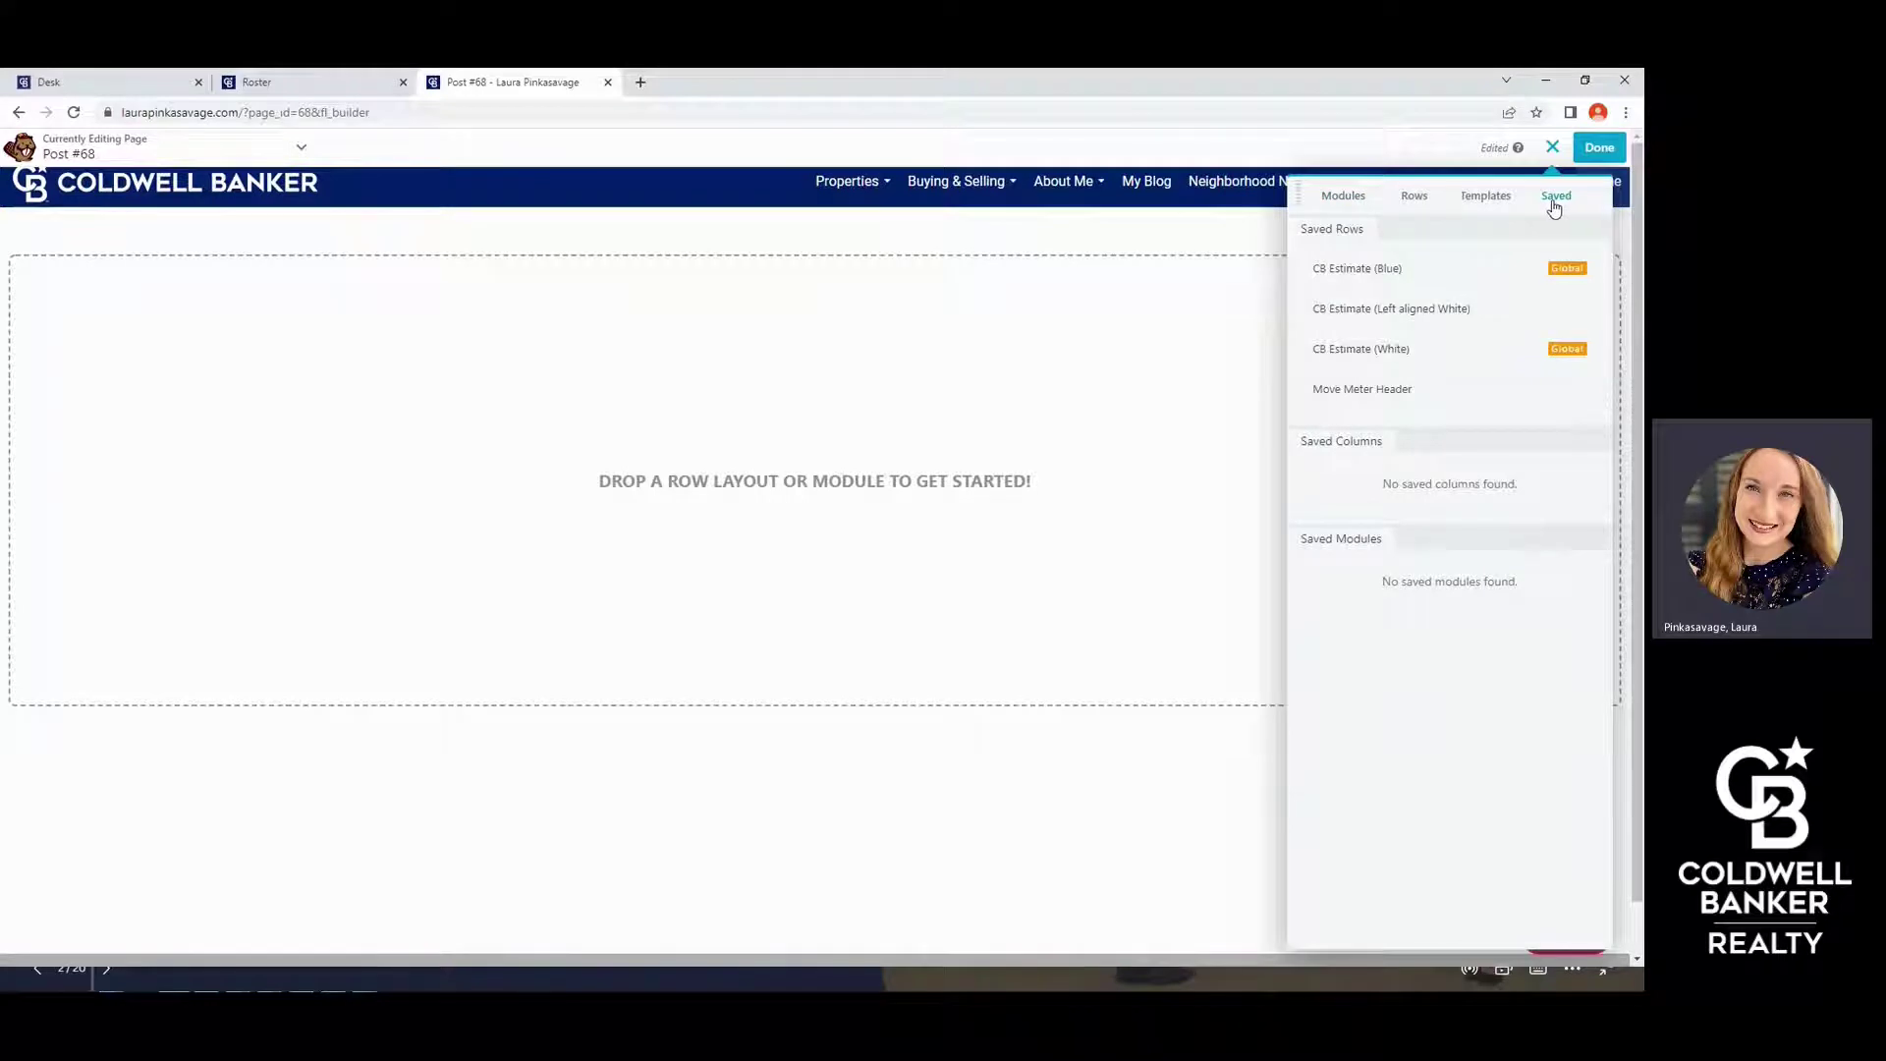
pyautogui.click(1487, 201)
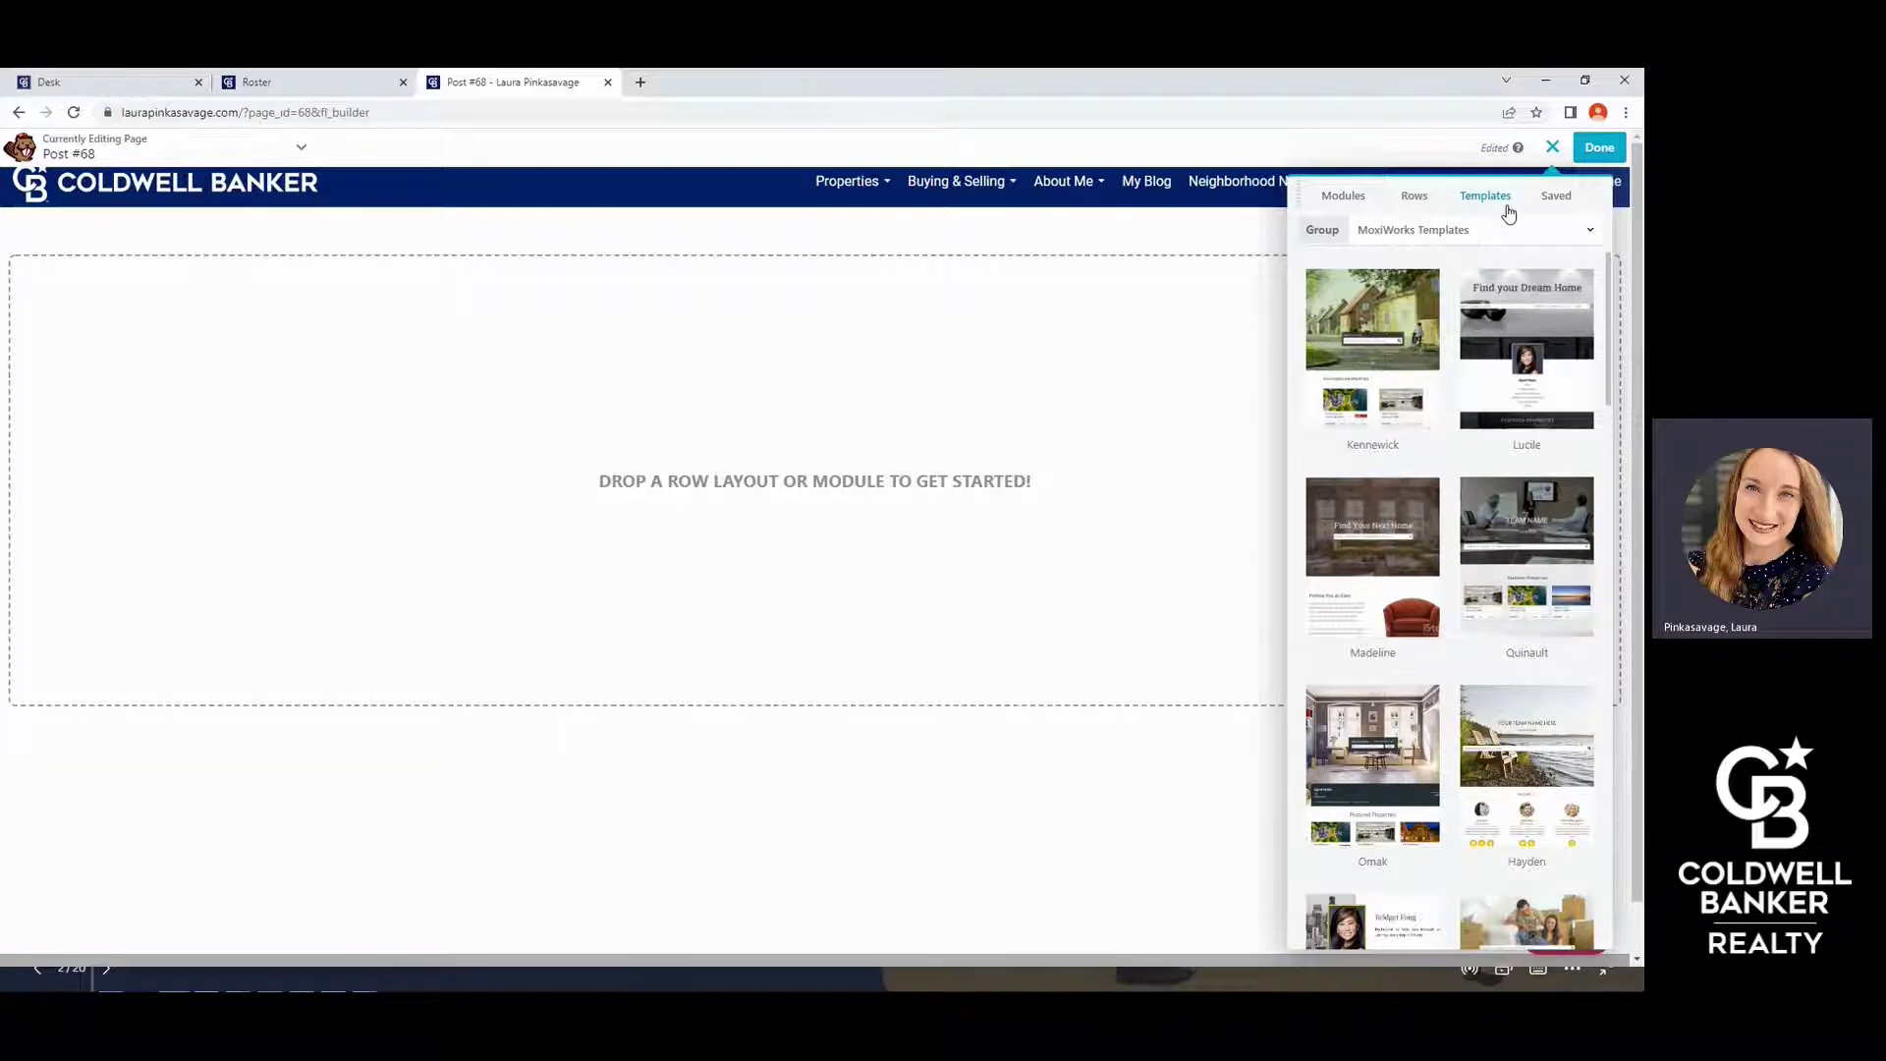
pyautogui.scroll(-3, 1514, 312)
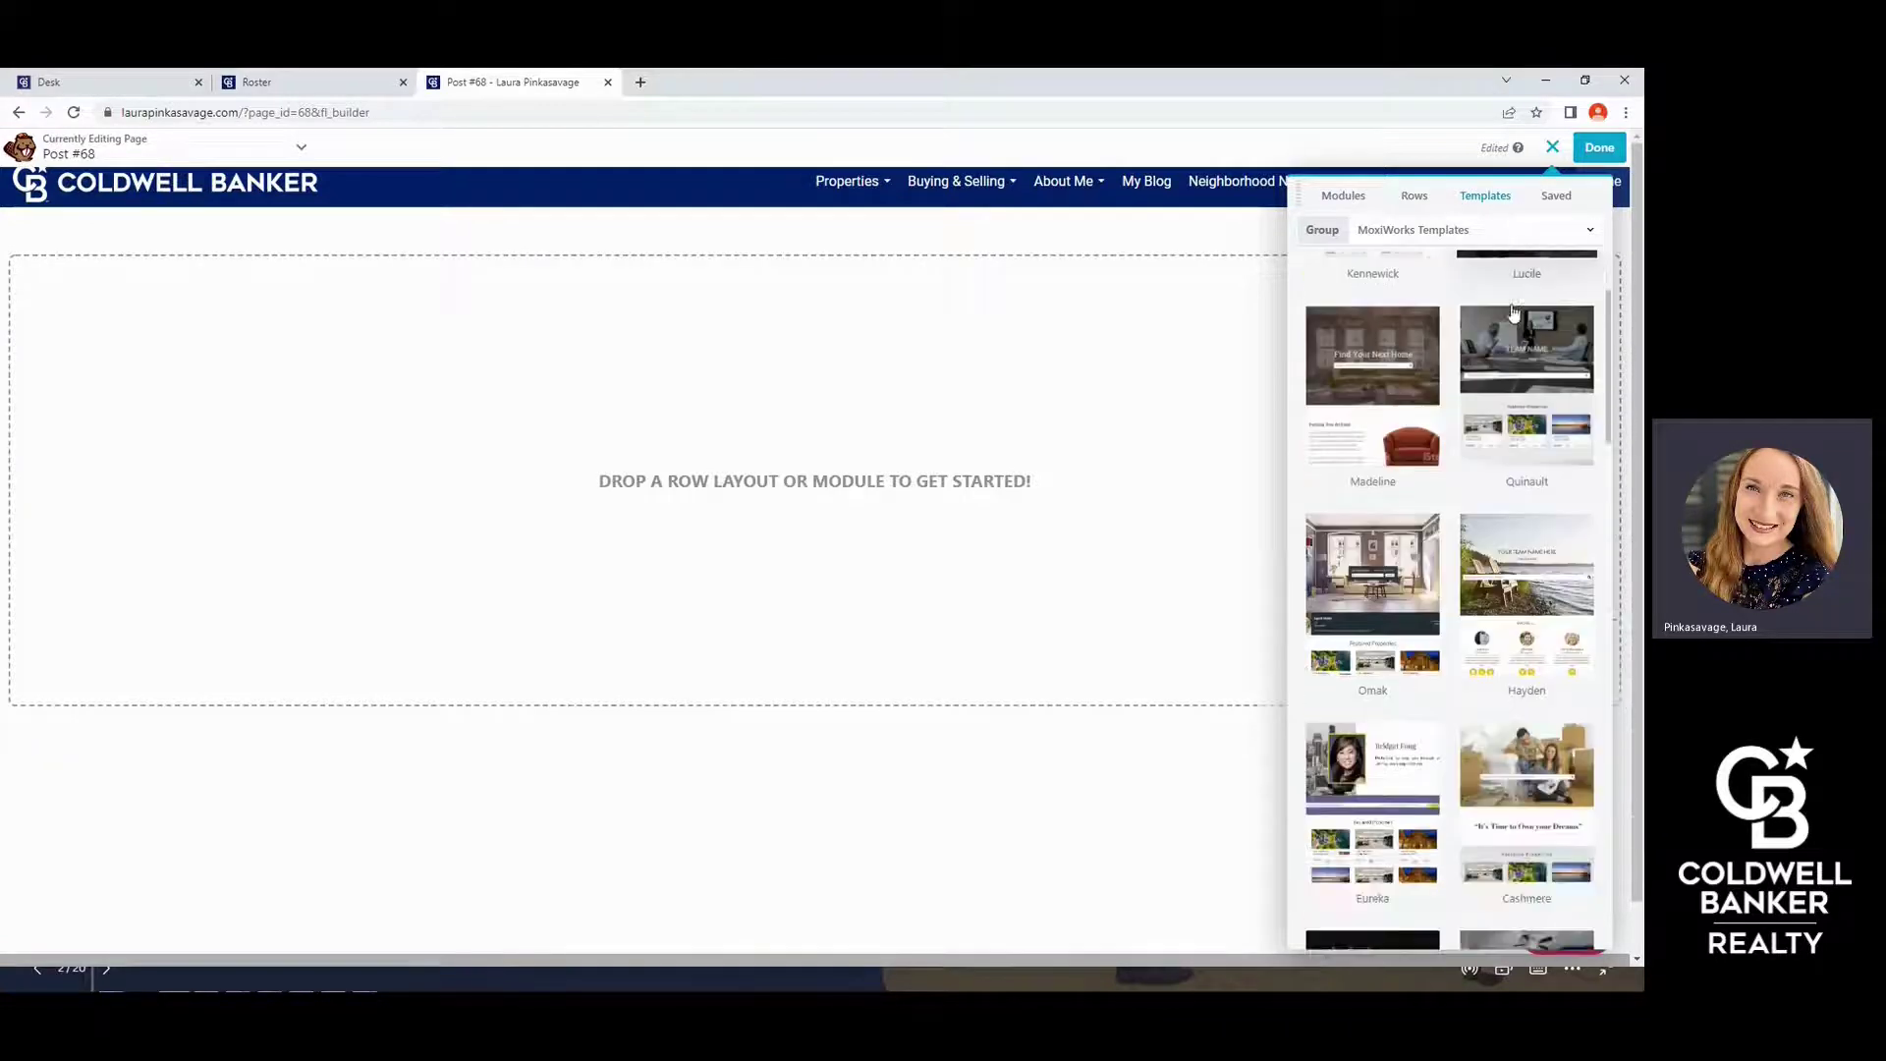
pyautogui.scroll(-8, 1514, 312)
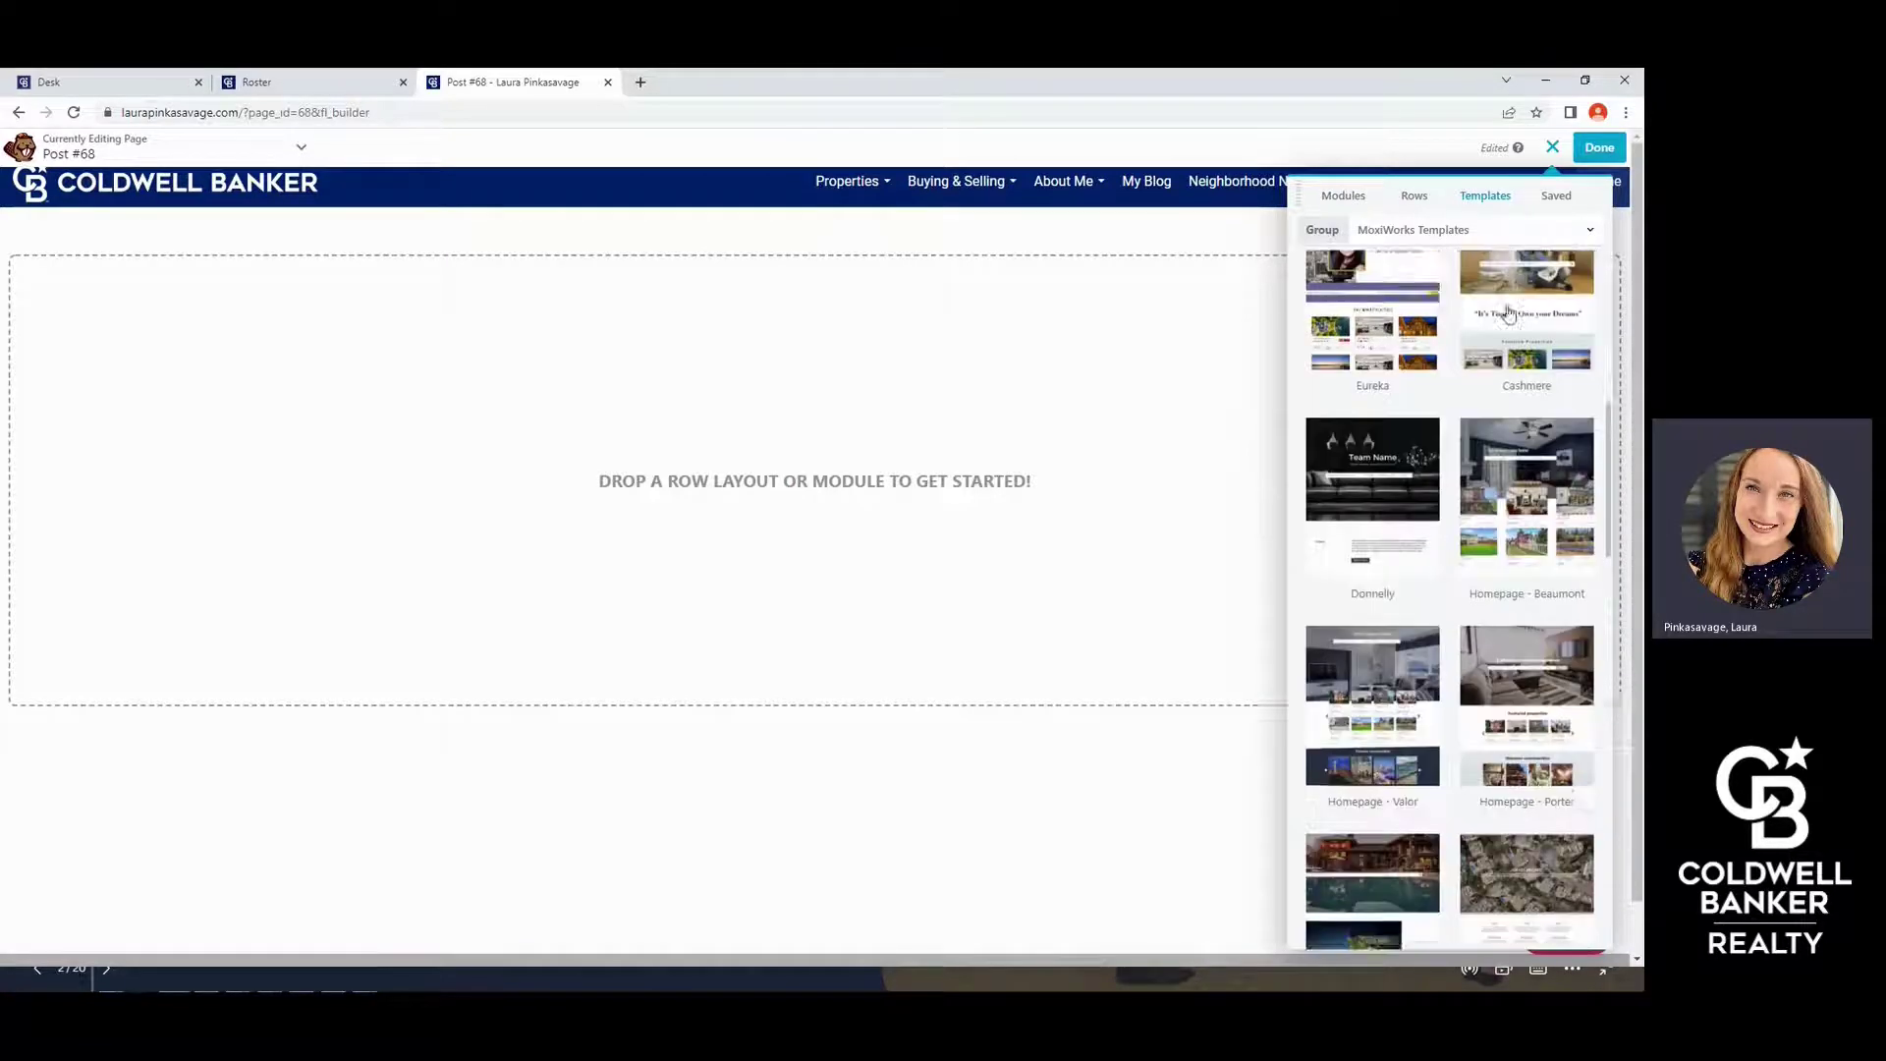
pyautogui.scroll(5, 1508, 312)
# Compare the Brand Templates and MoxiWorks Templates groups, then apply Homepage - Porter
pyautogui.click(1516, 230)
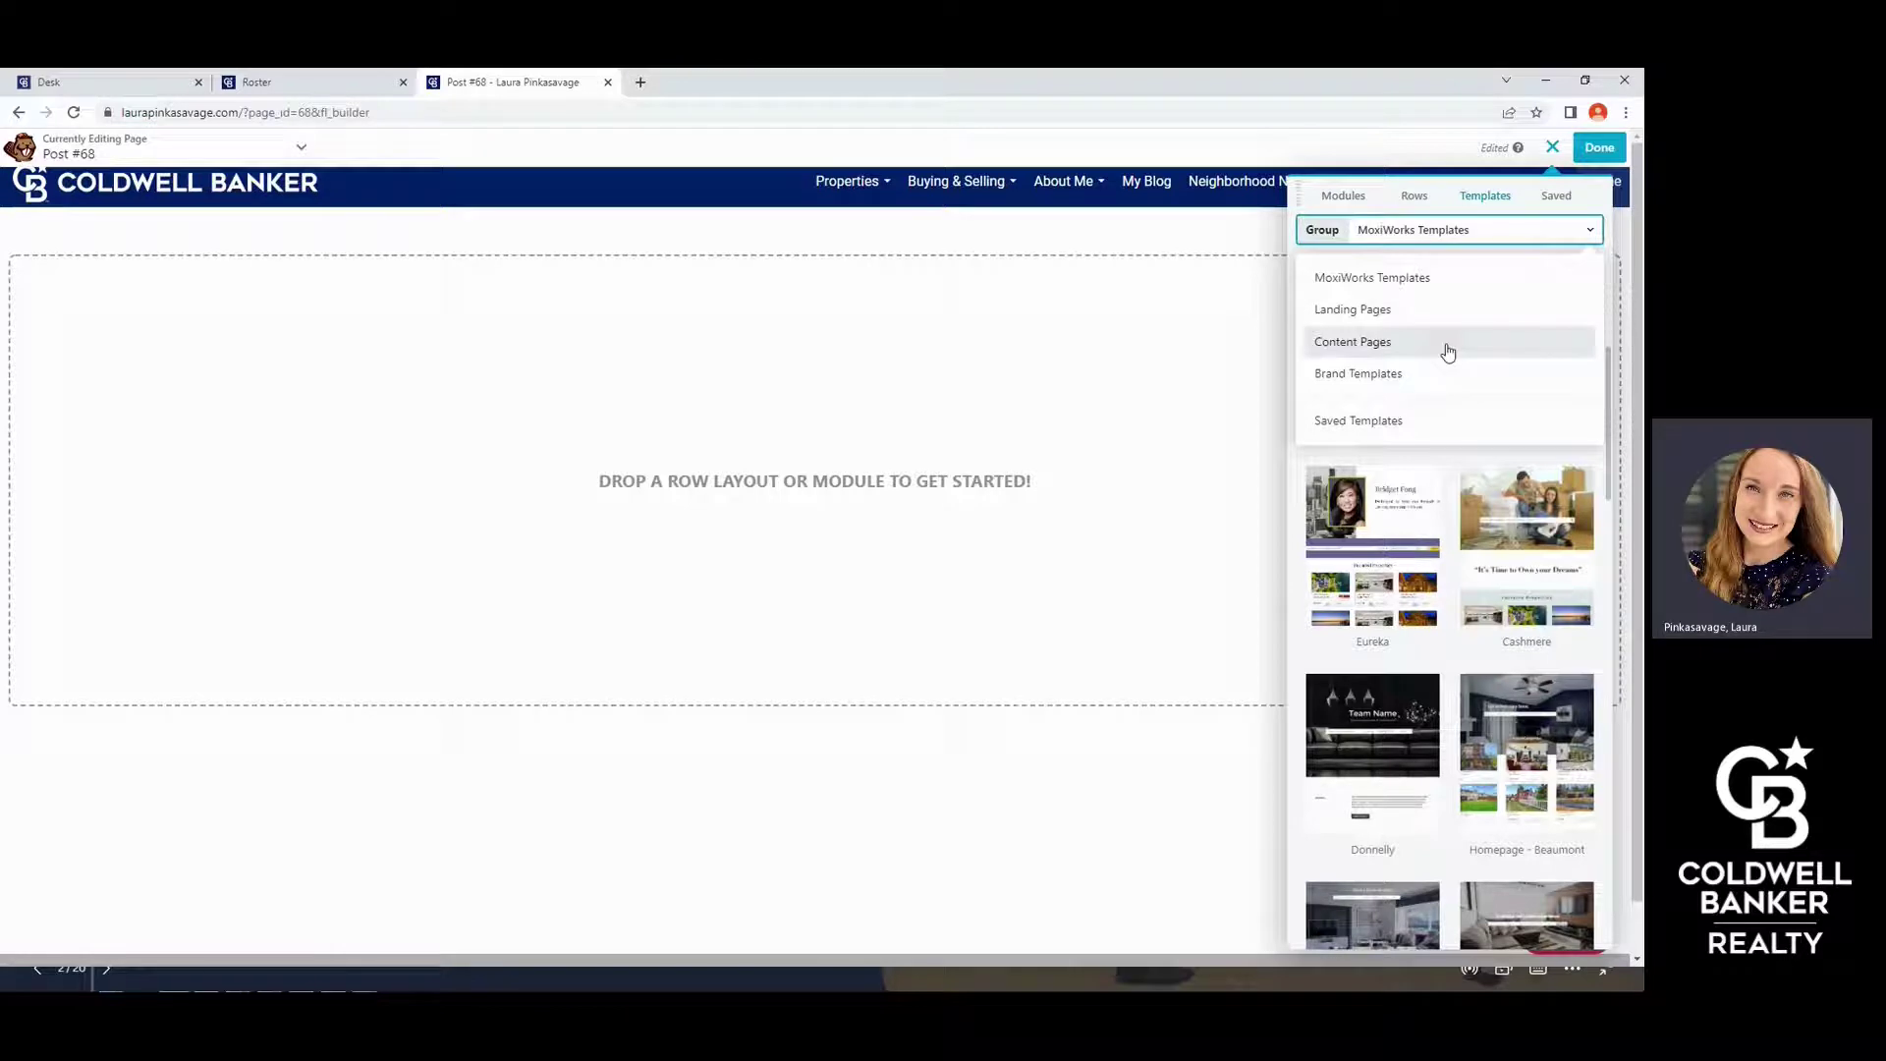
pyautogui.click(1440, 386)
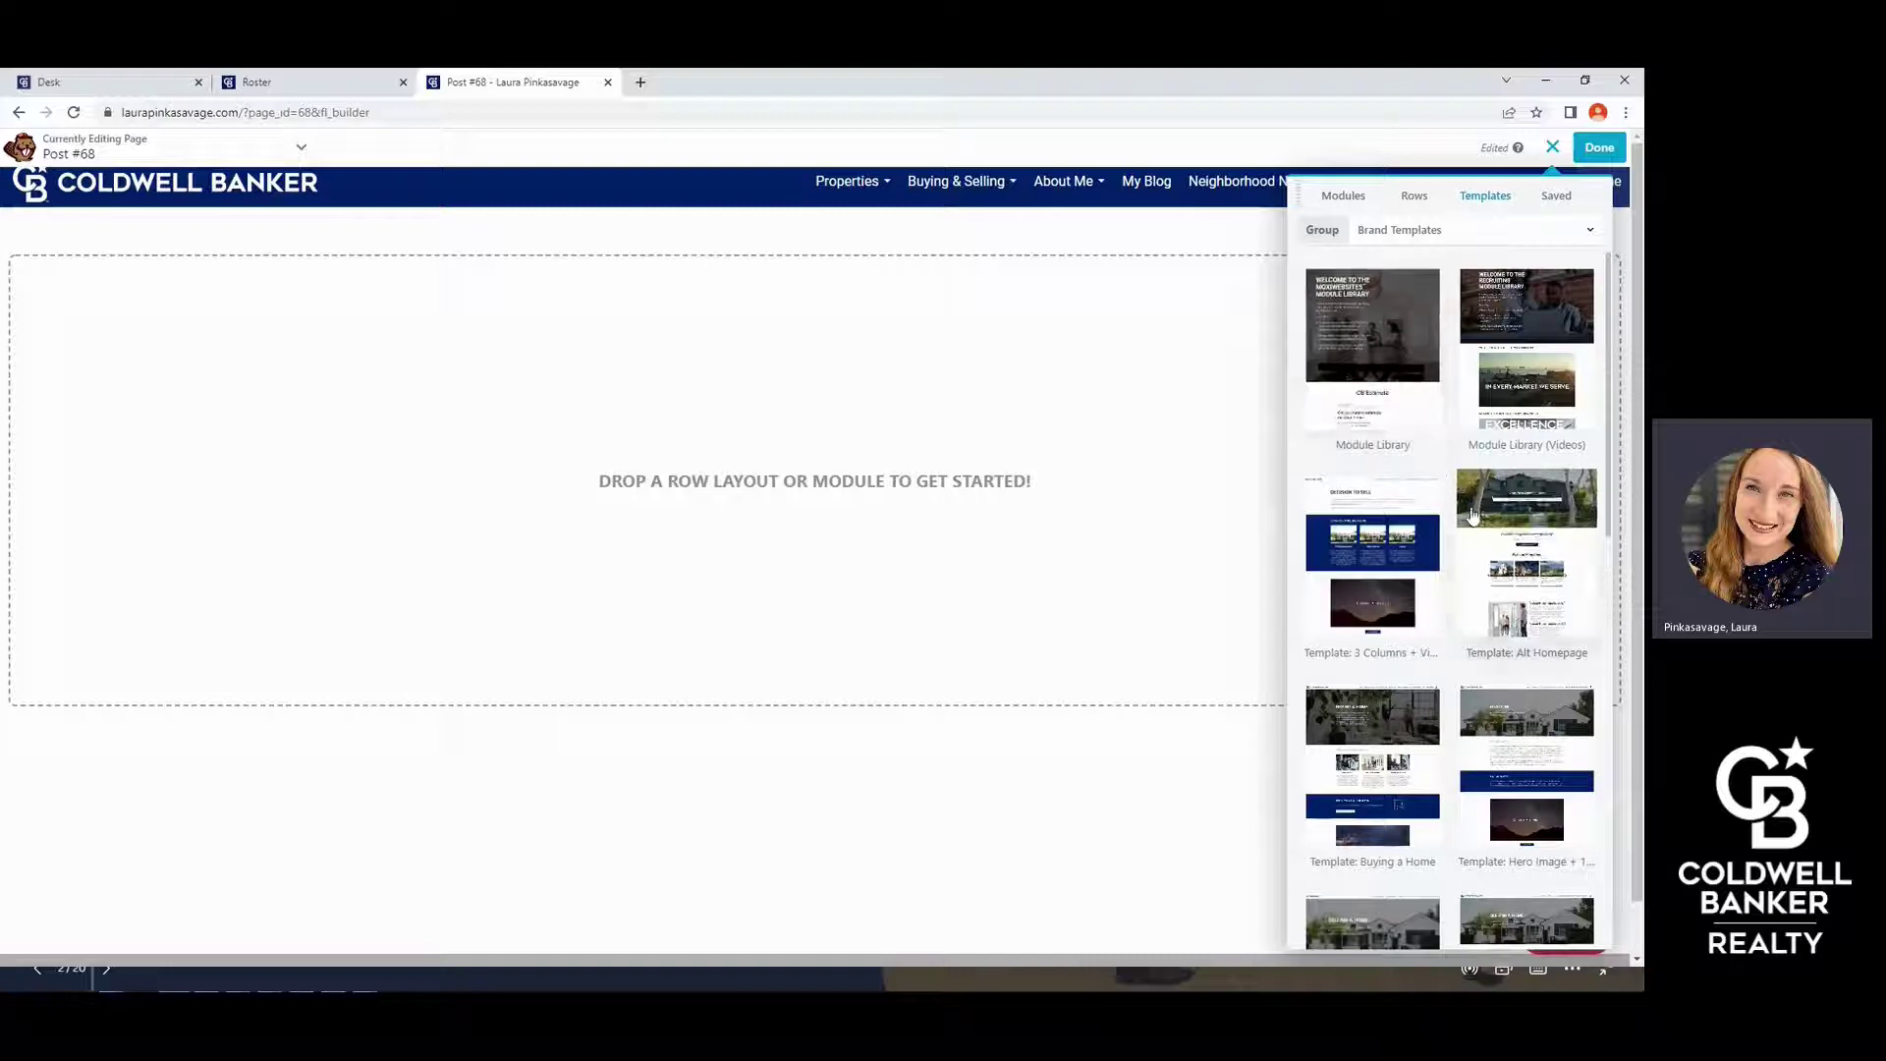
pyautogui.scroll(-8, 1440, 550)
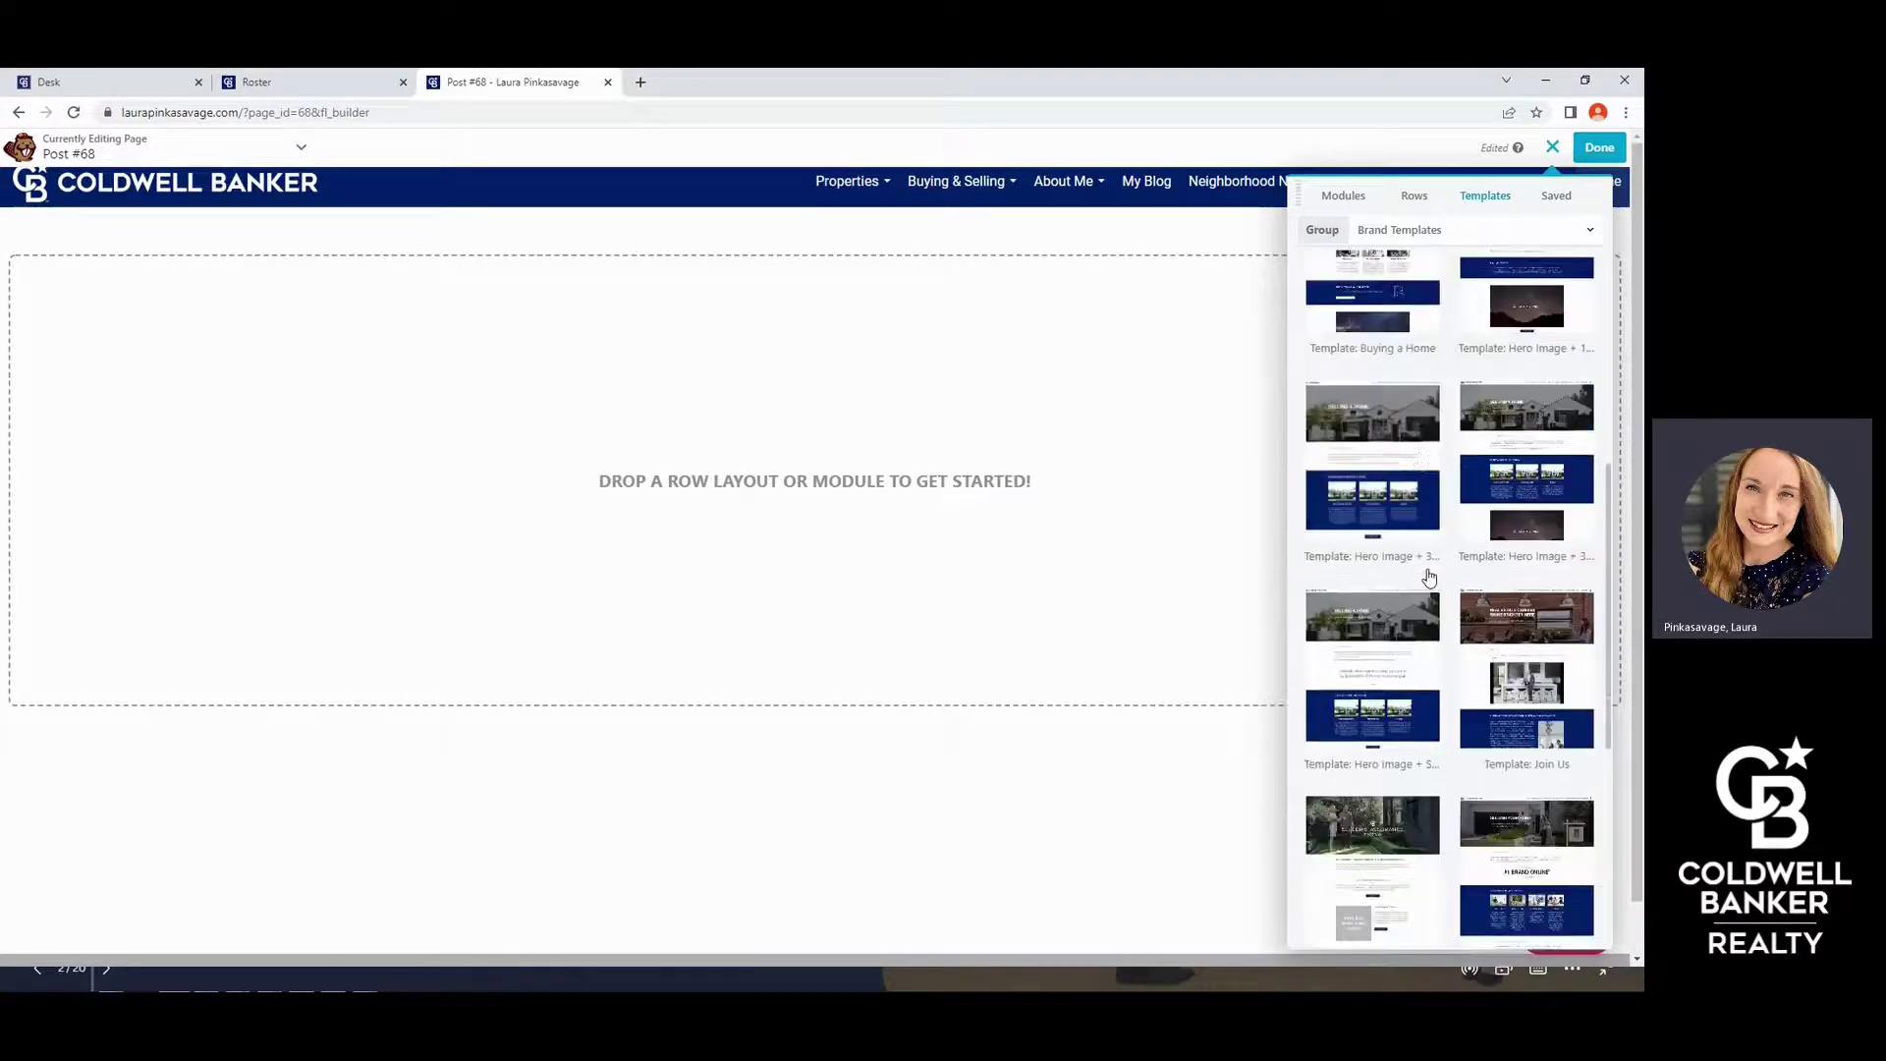
pyautogui.scroll(-3, 1430, 579)
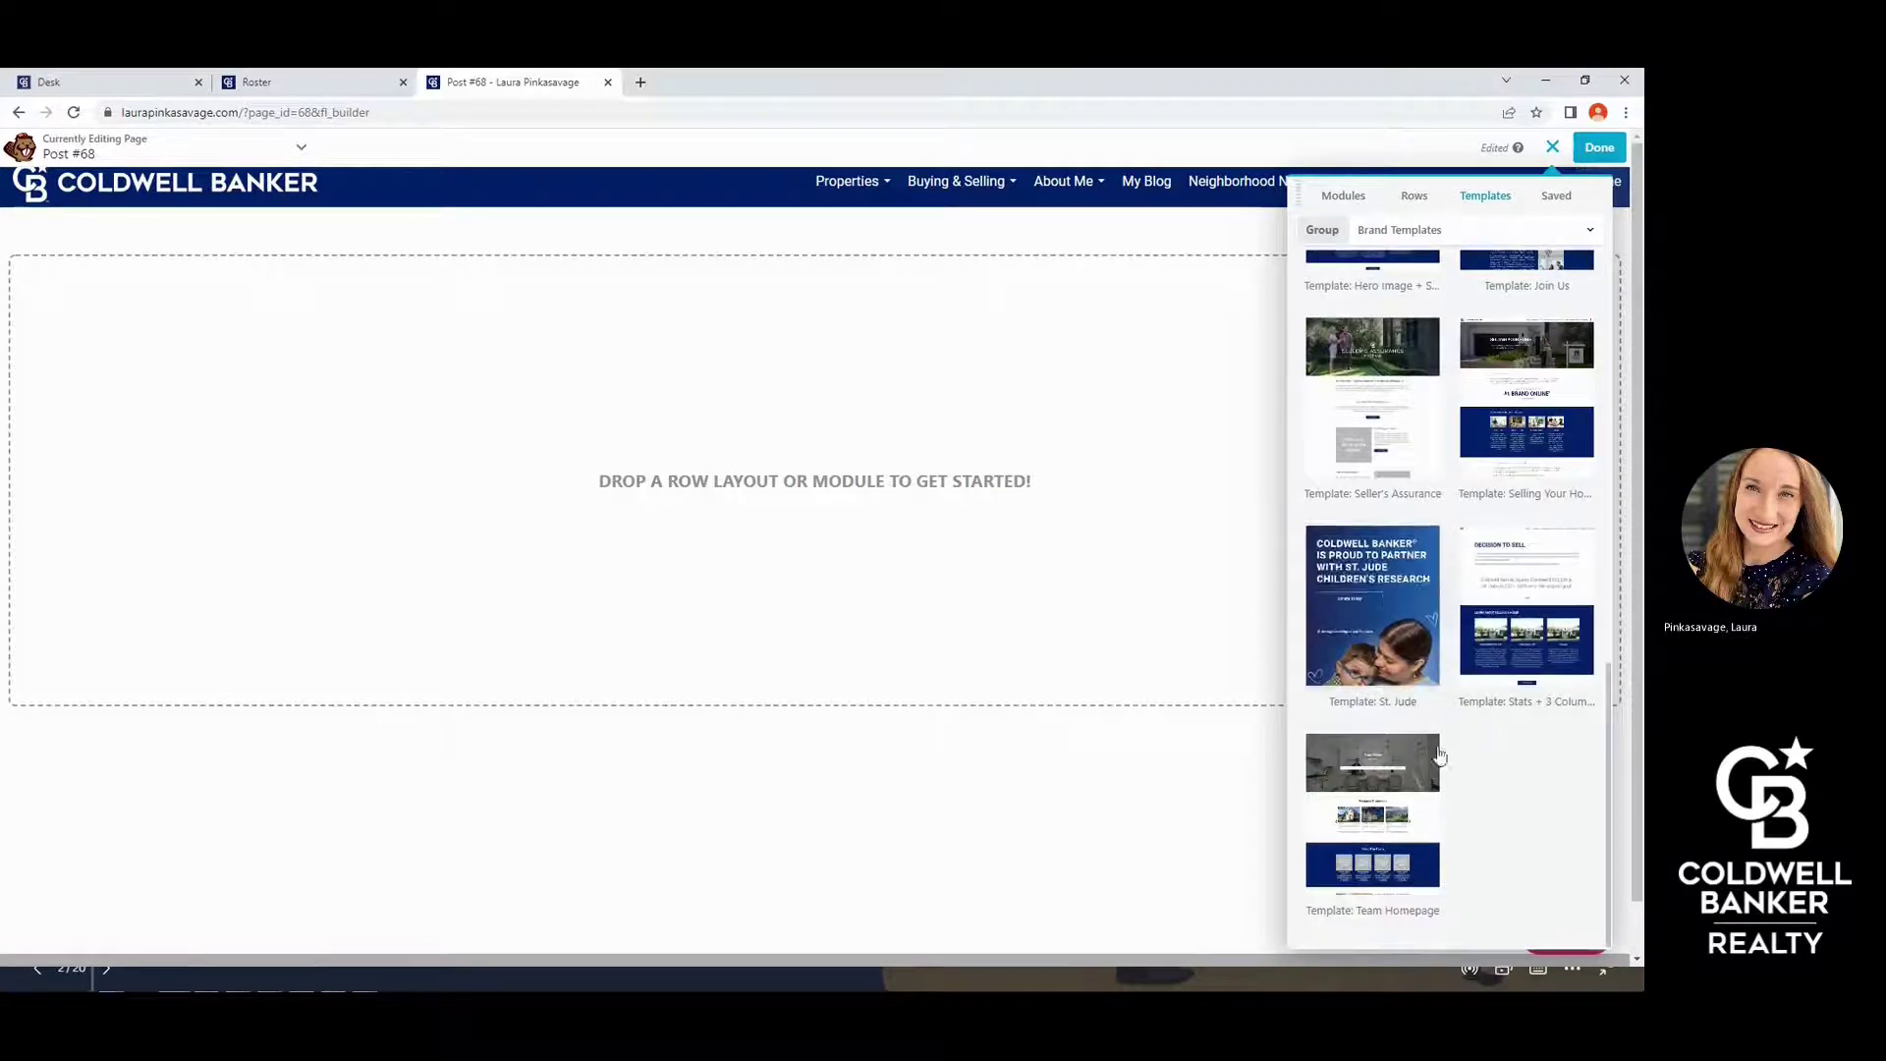
pyautogui.scroll(4, 1474, 629)
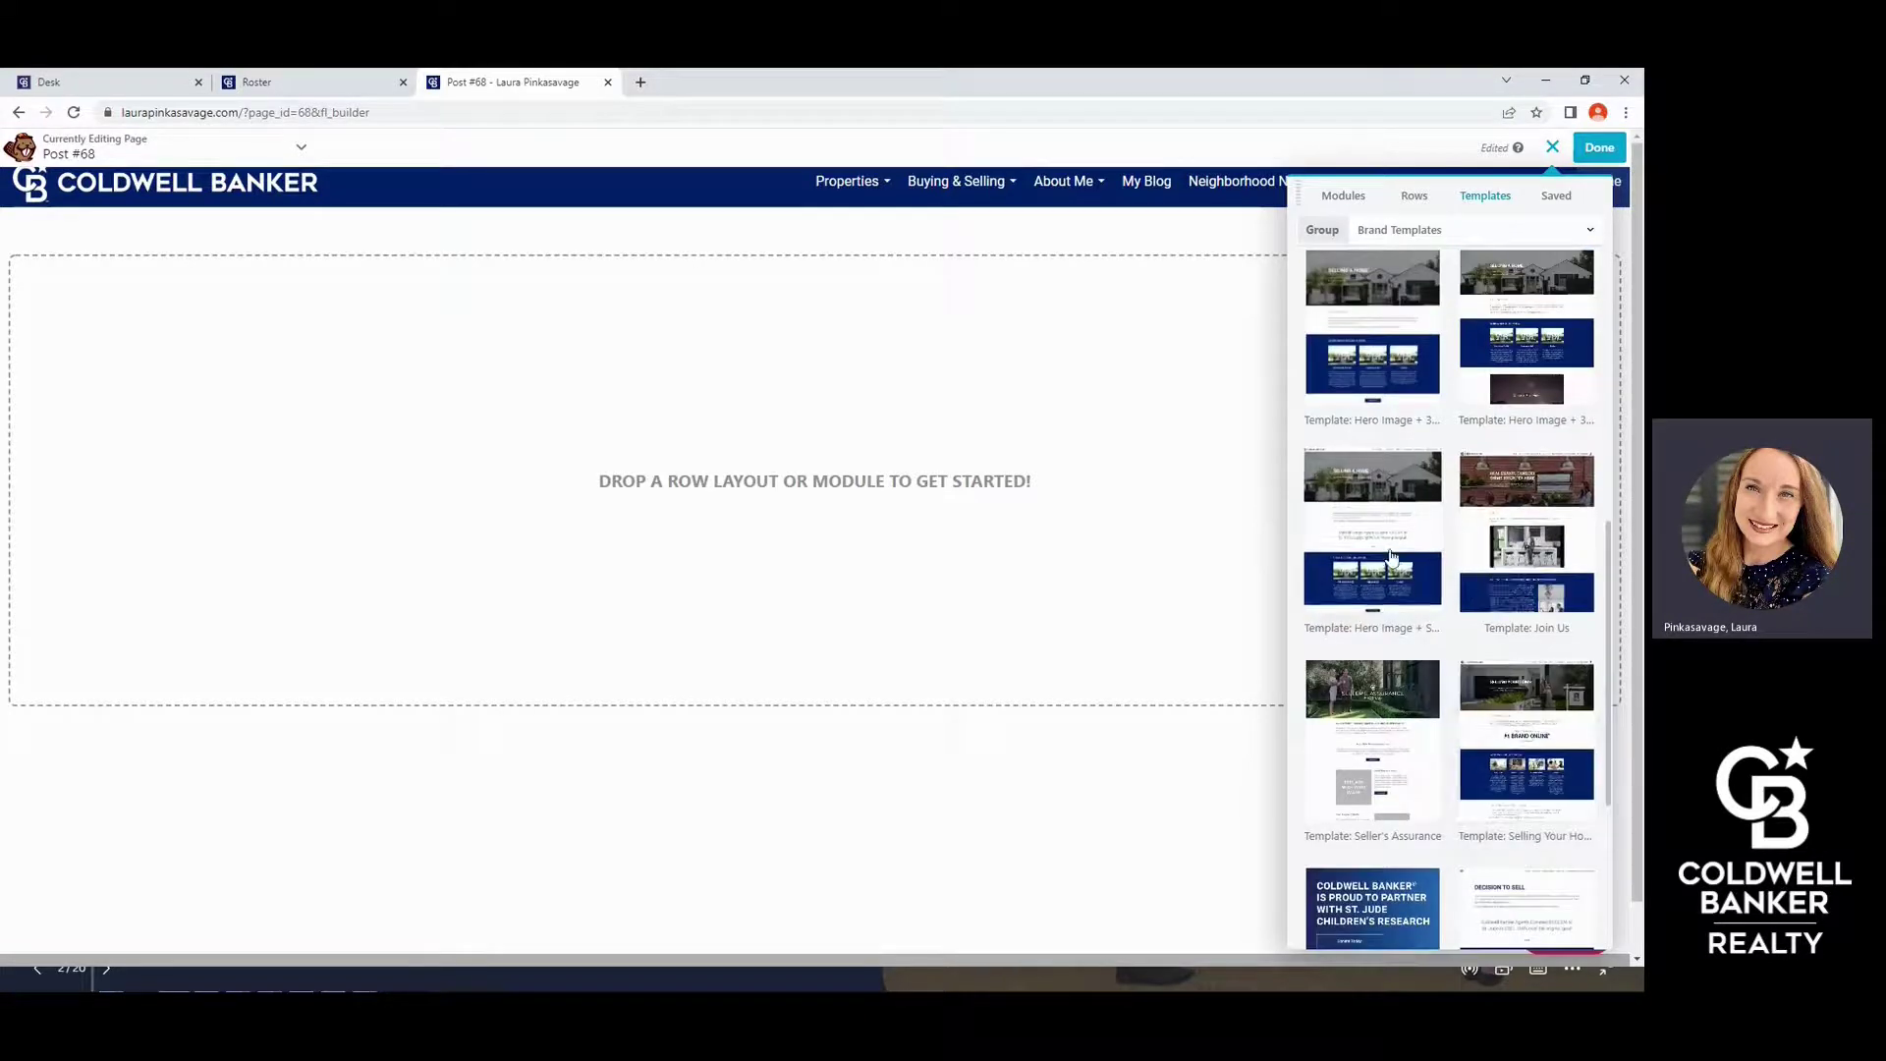
pyautogui.scroll(6, 1519, 521)
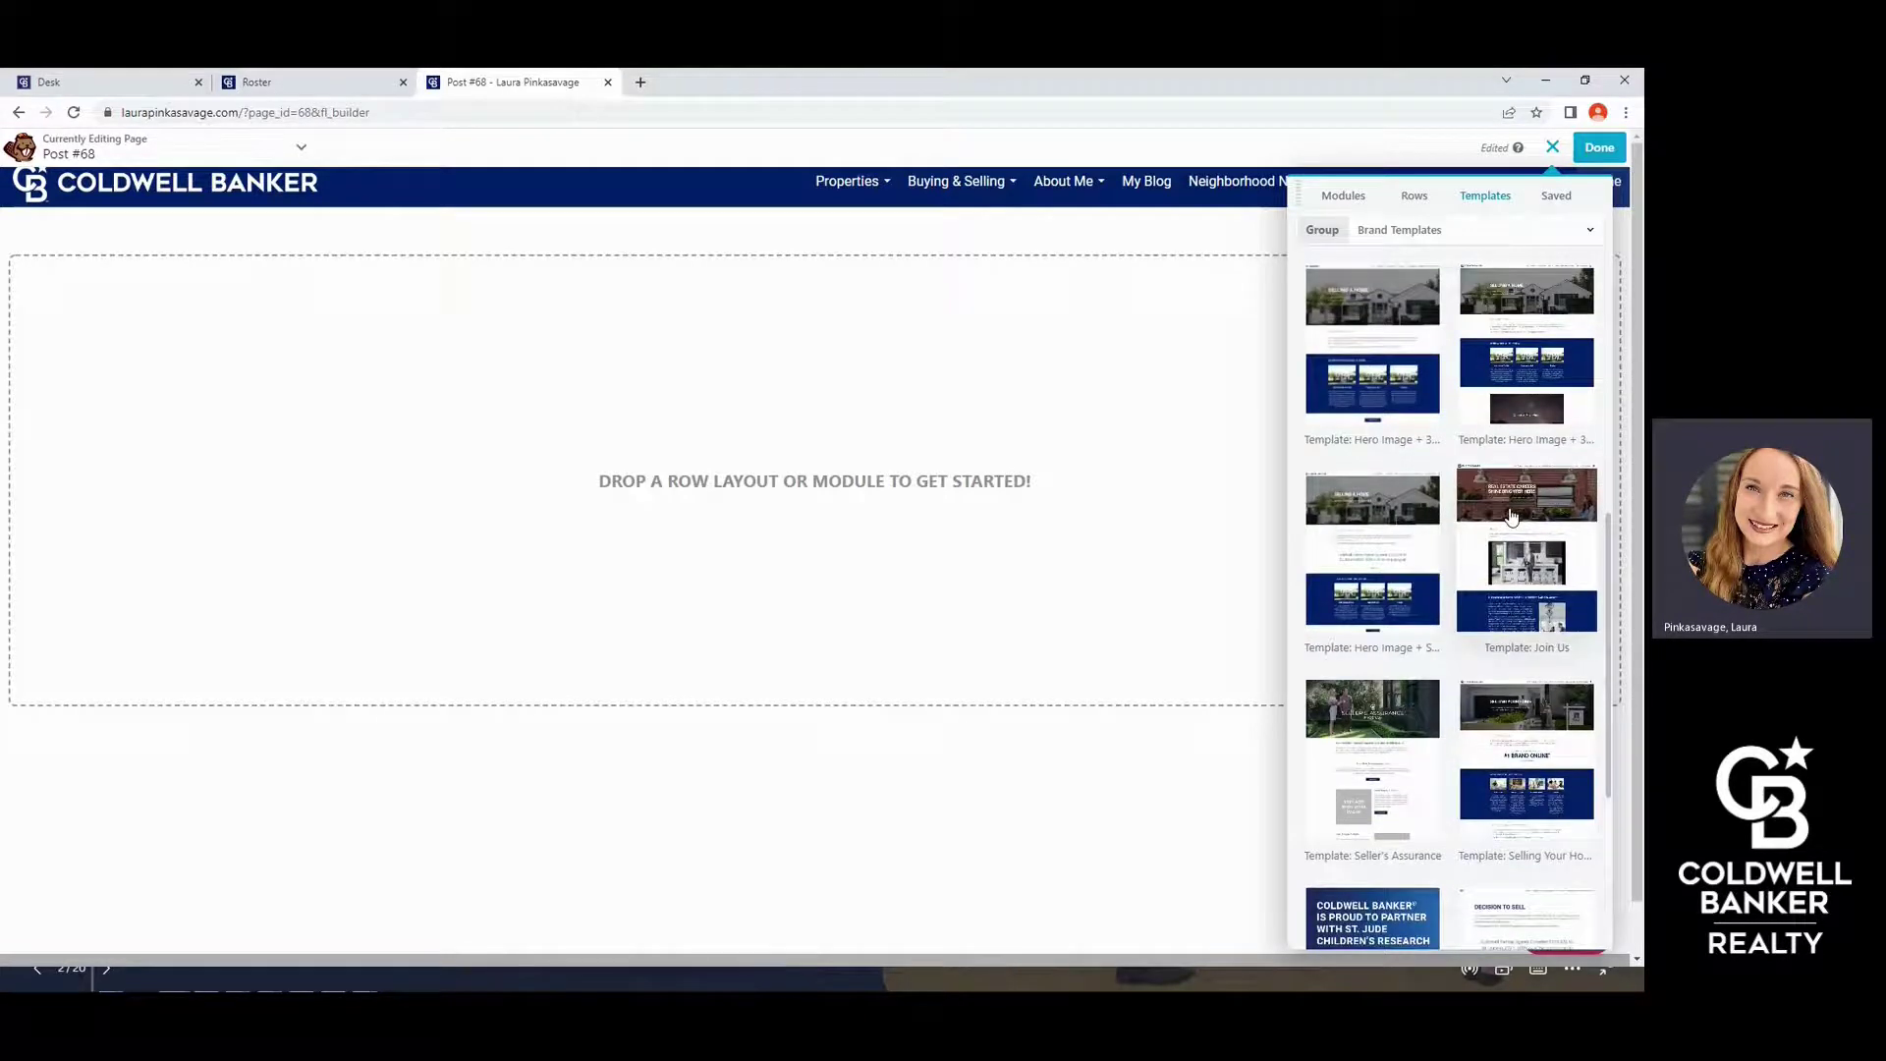
pyautogui.click(1464, 230)
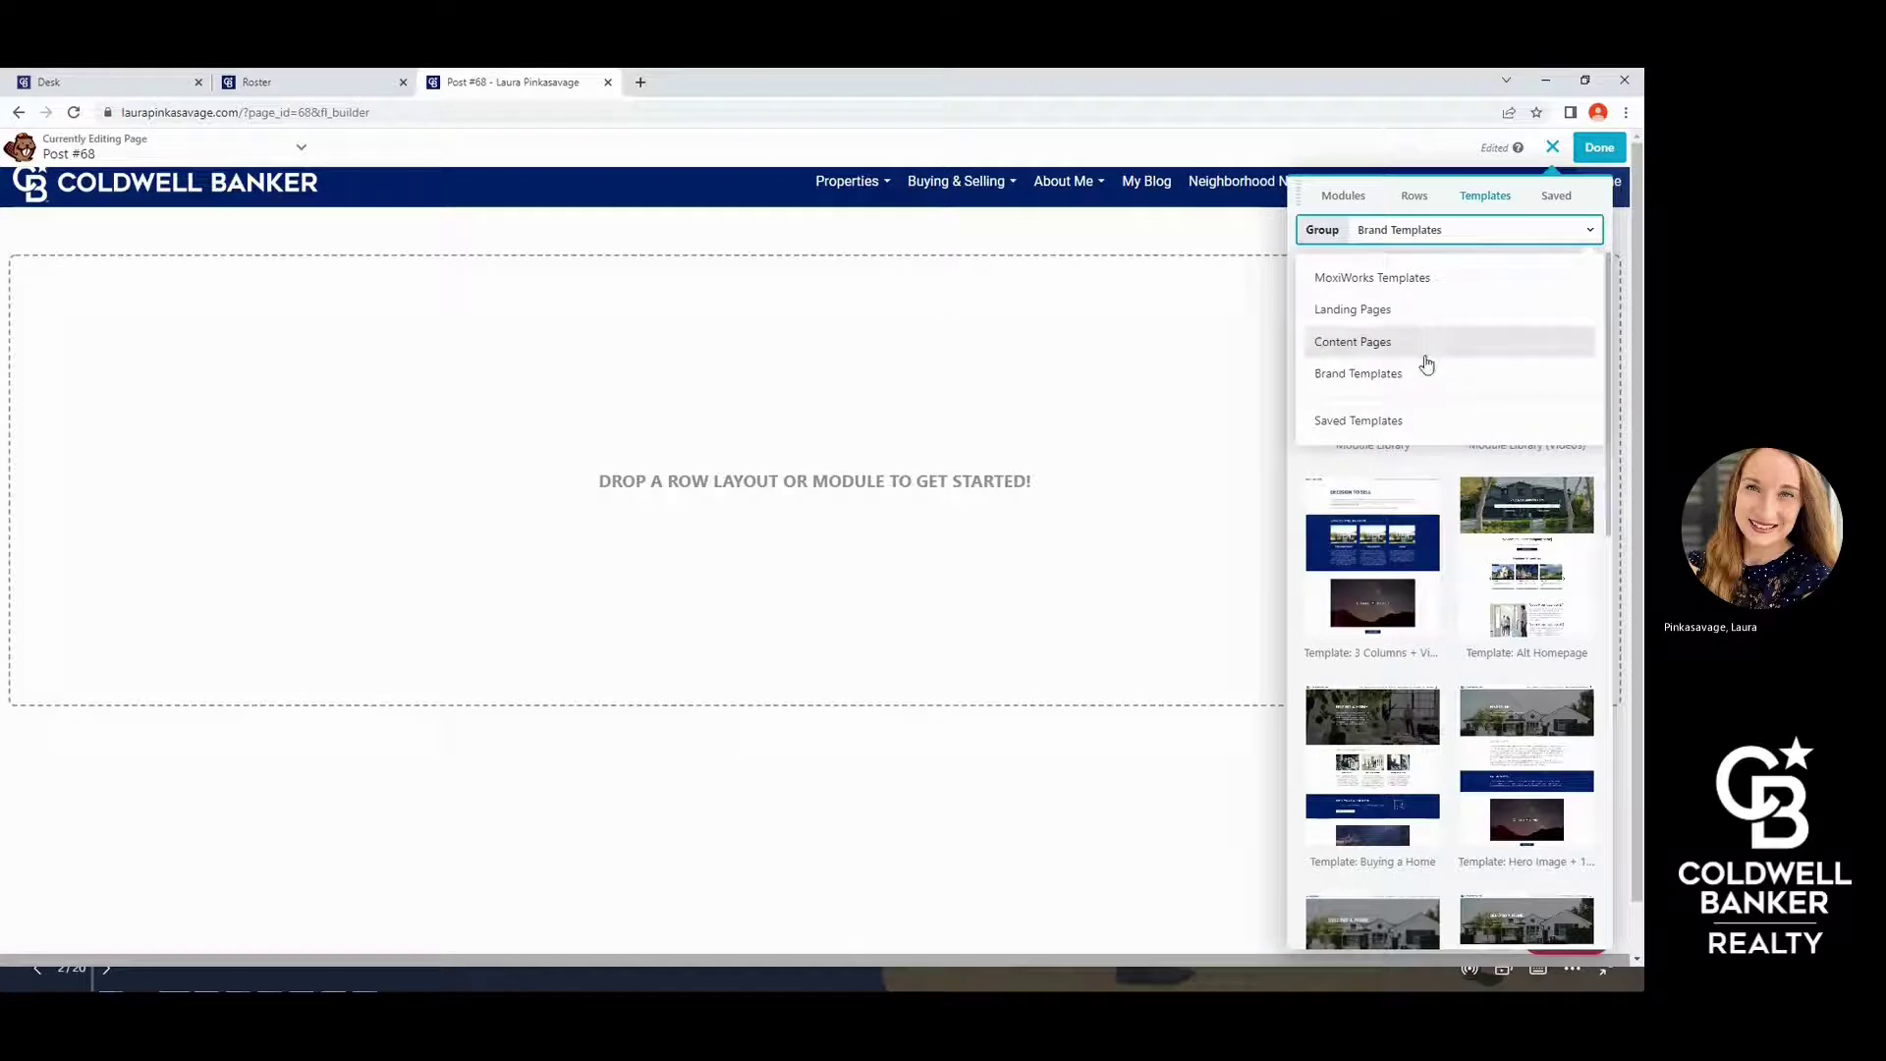
pyautogui.click(1424, 279)
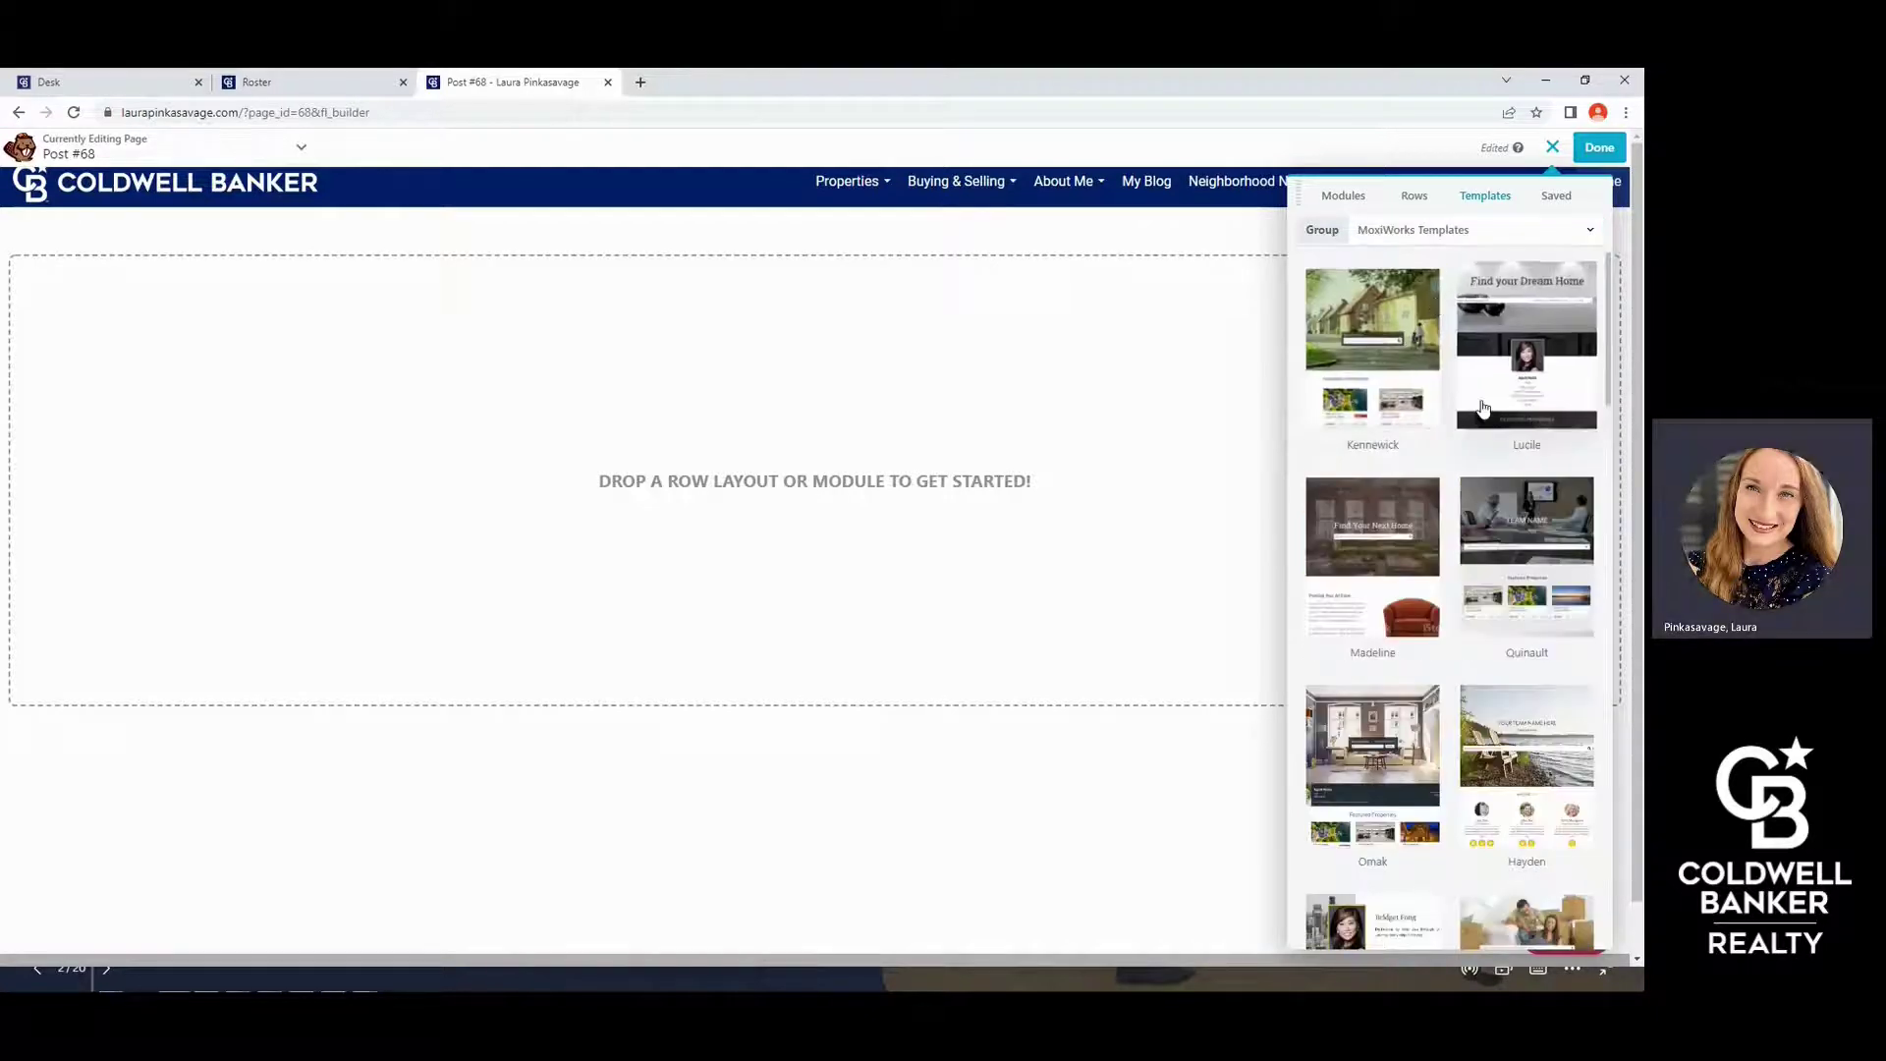
pyautogui.scroll(-12, 1547, 588)
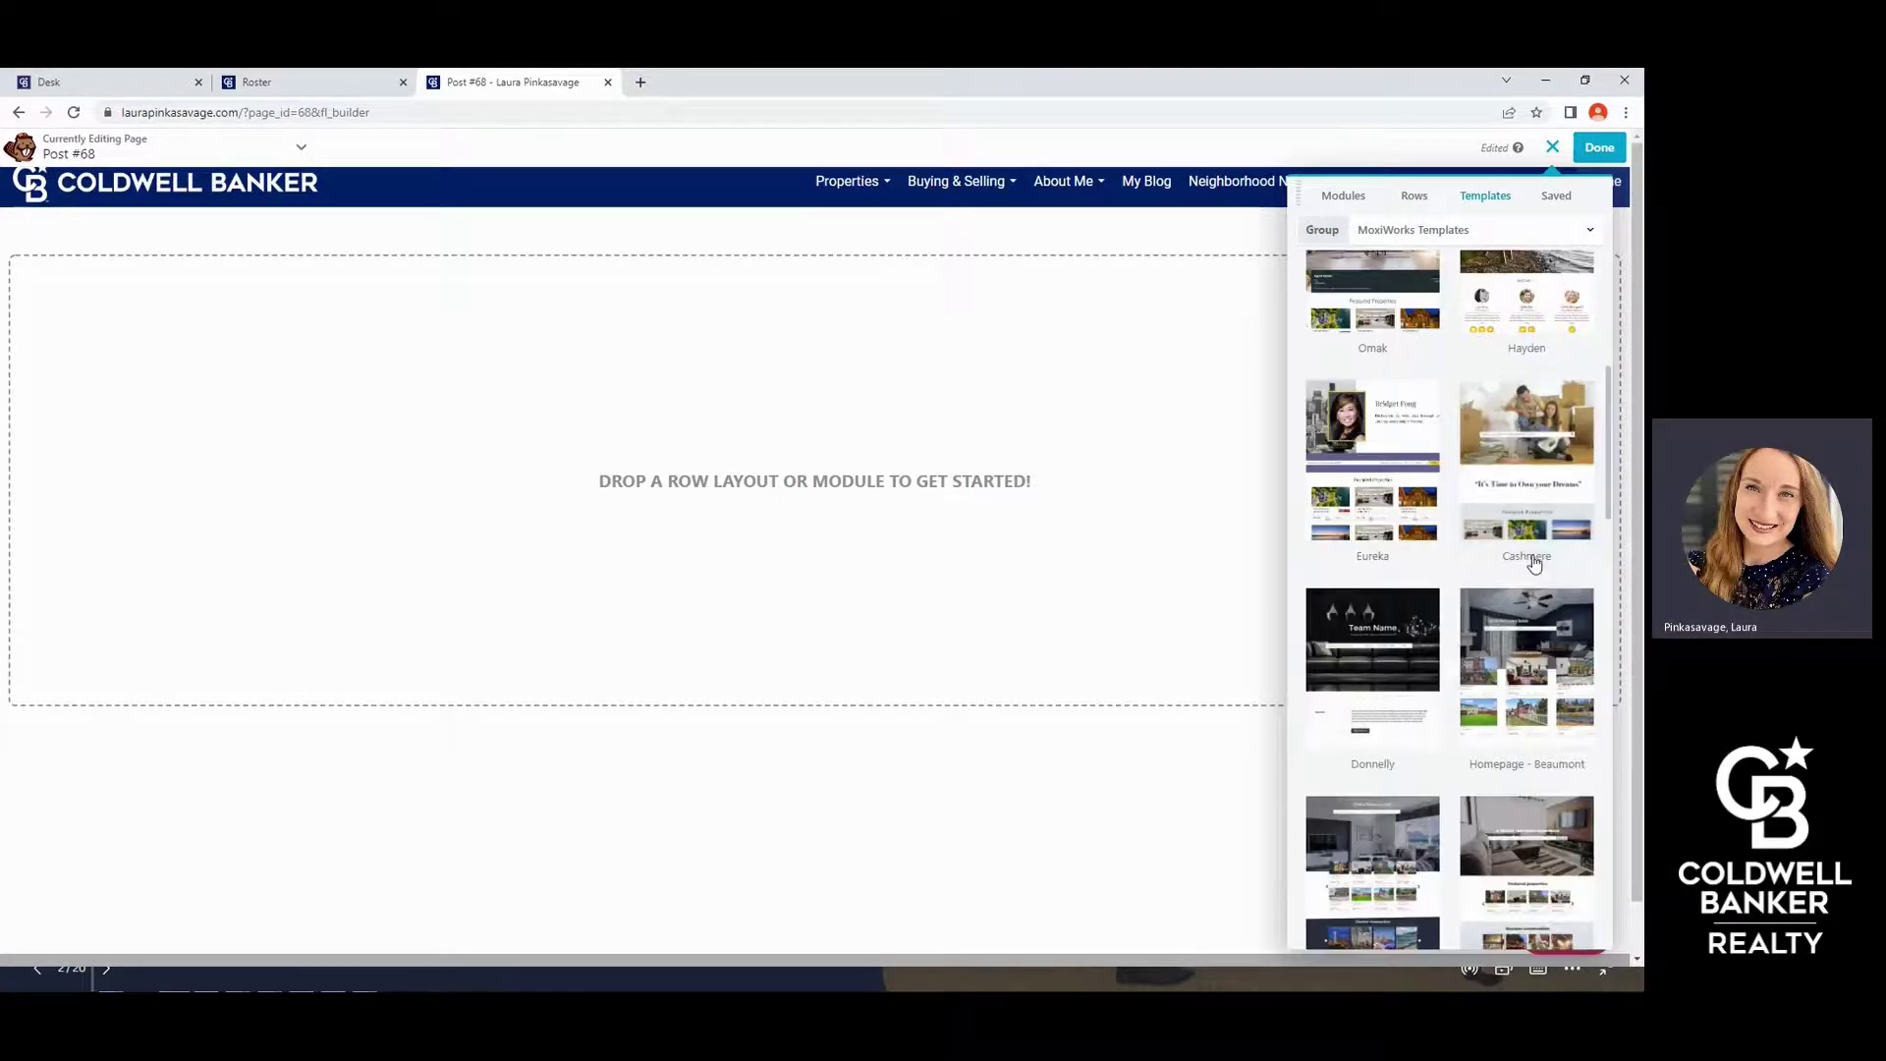
pyautogui.scroll(-2, 1533, 563)
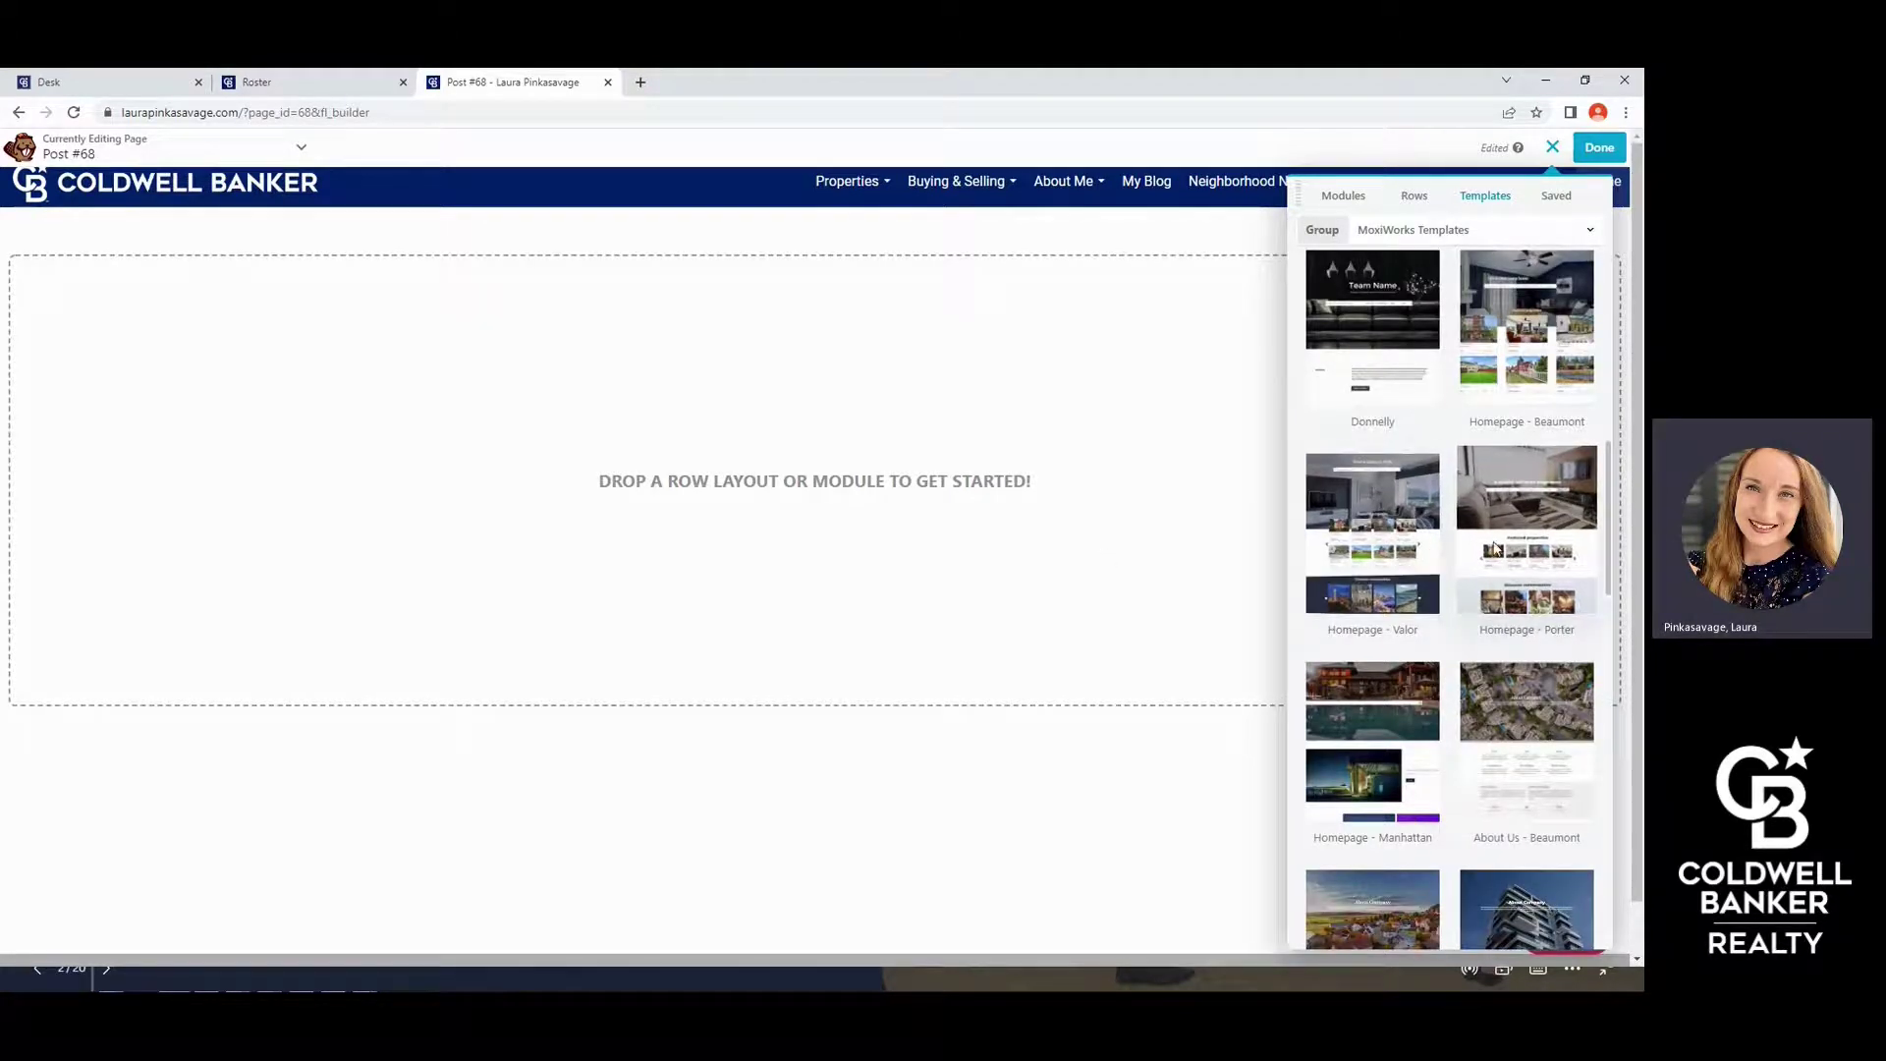
pyautogui.click(1496, 549)
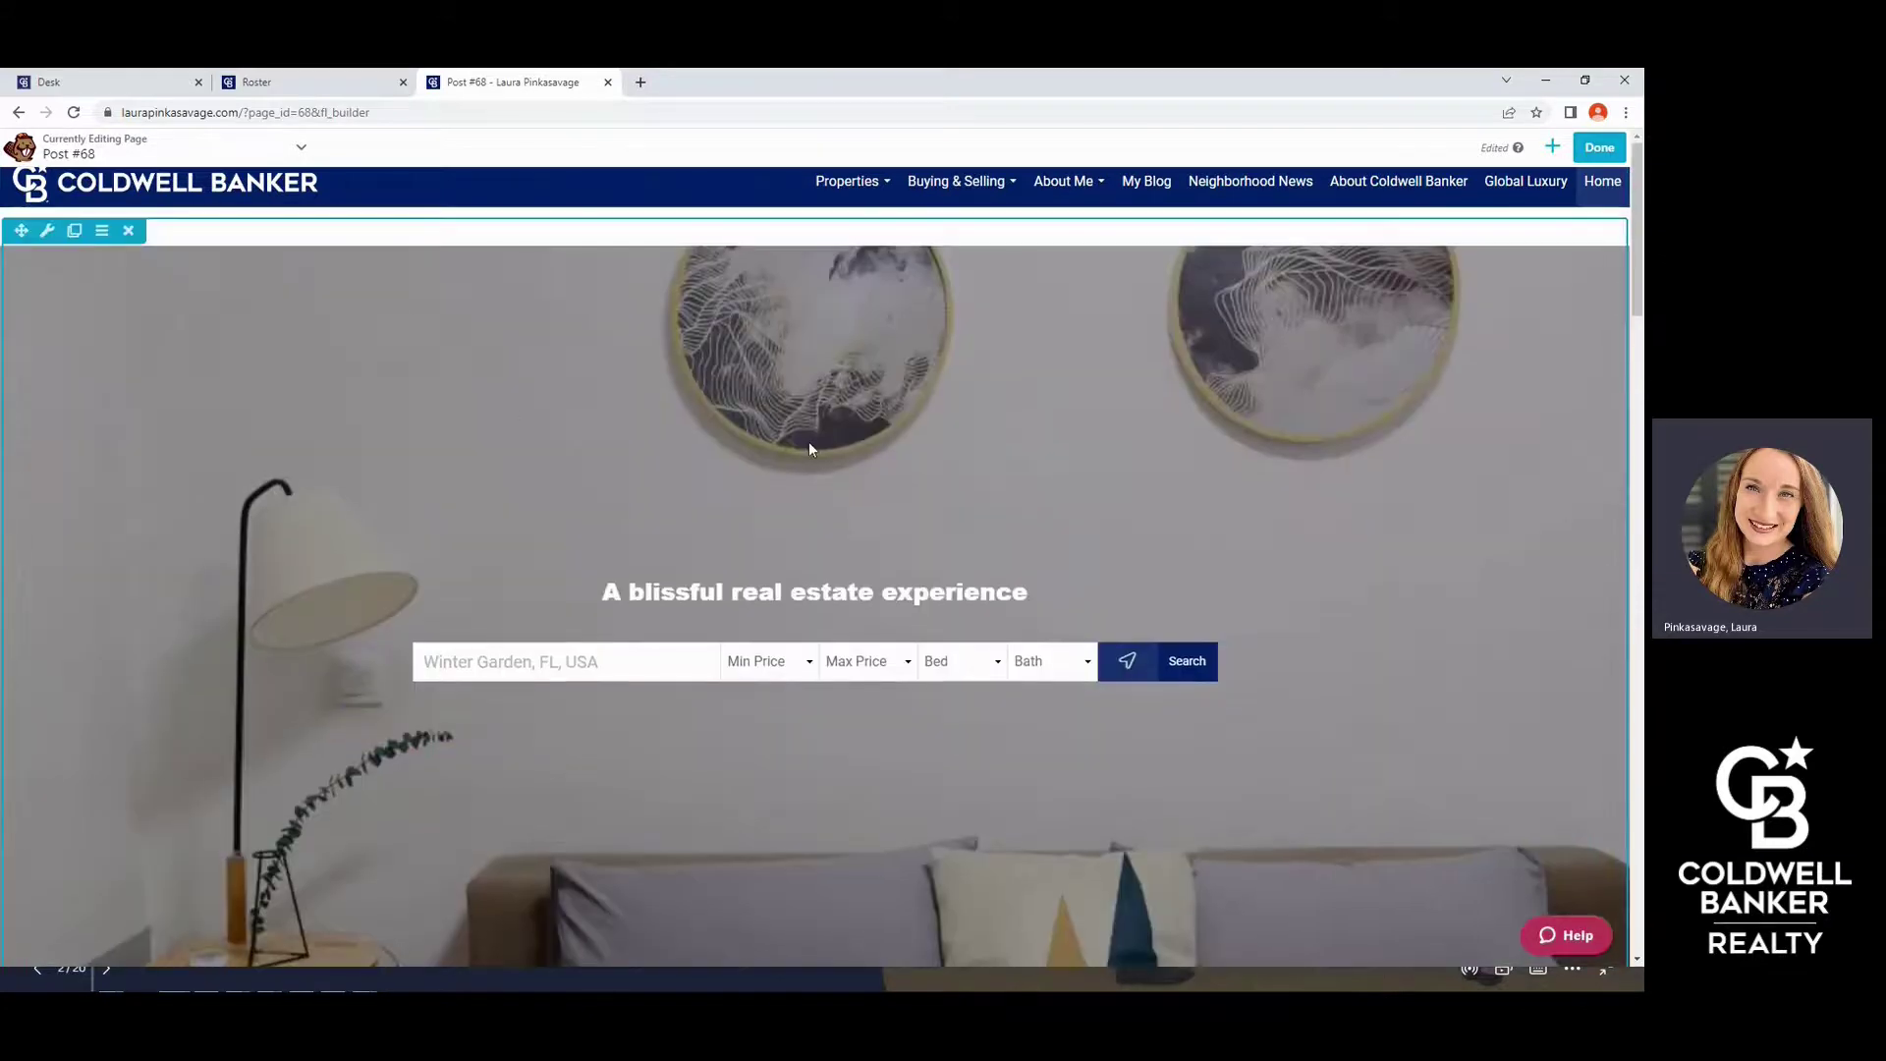
# Open the hero row's Row Settings and save them from the bottom of the dialog
pyautogui.moveTo(90, 290)
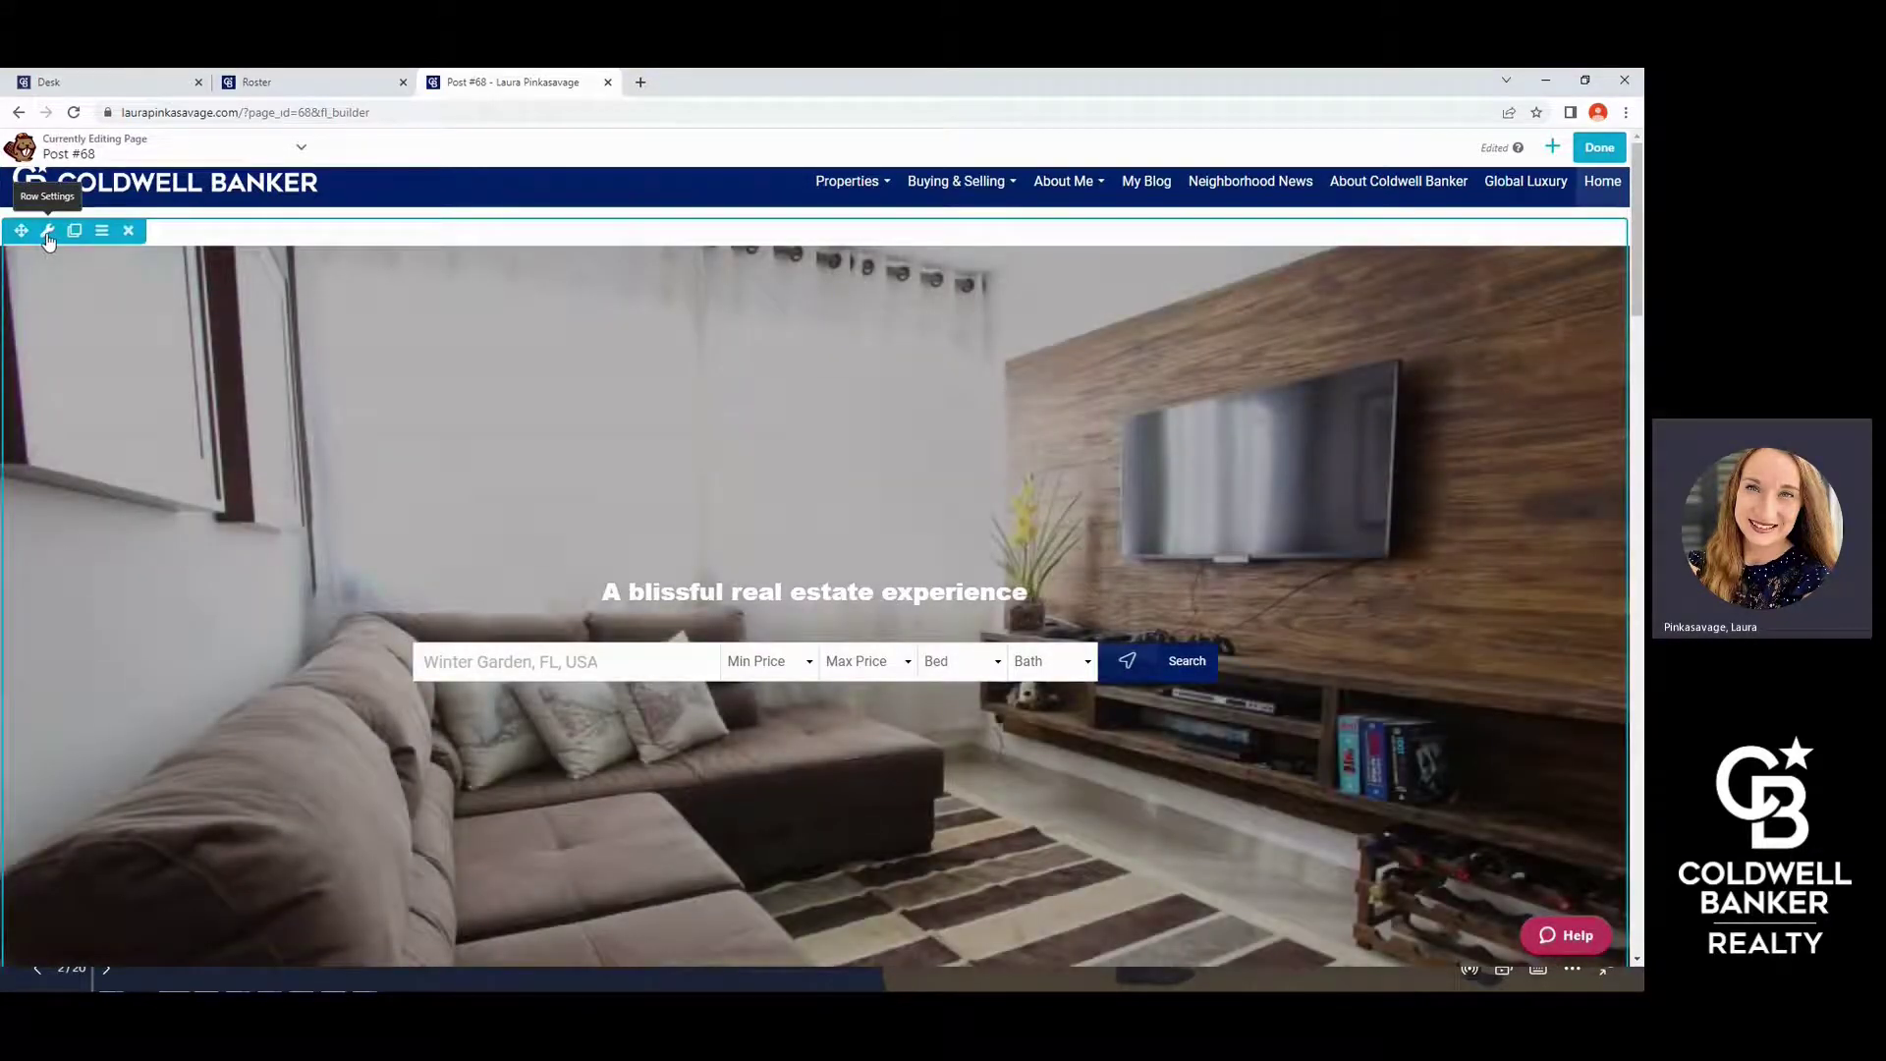
pyautogui.click(46, 234)
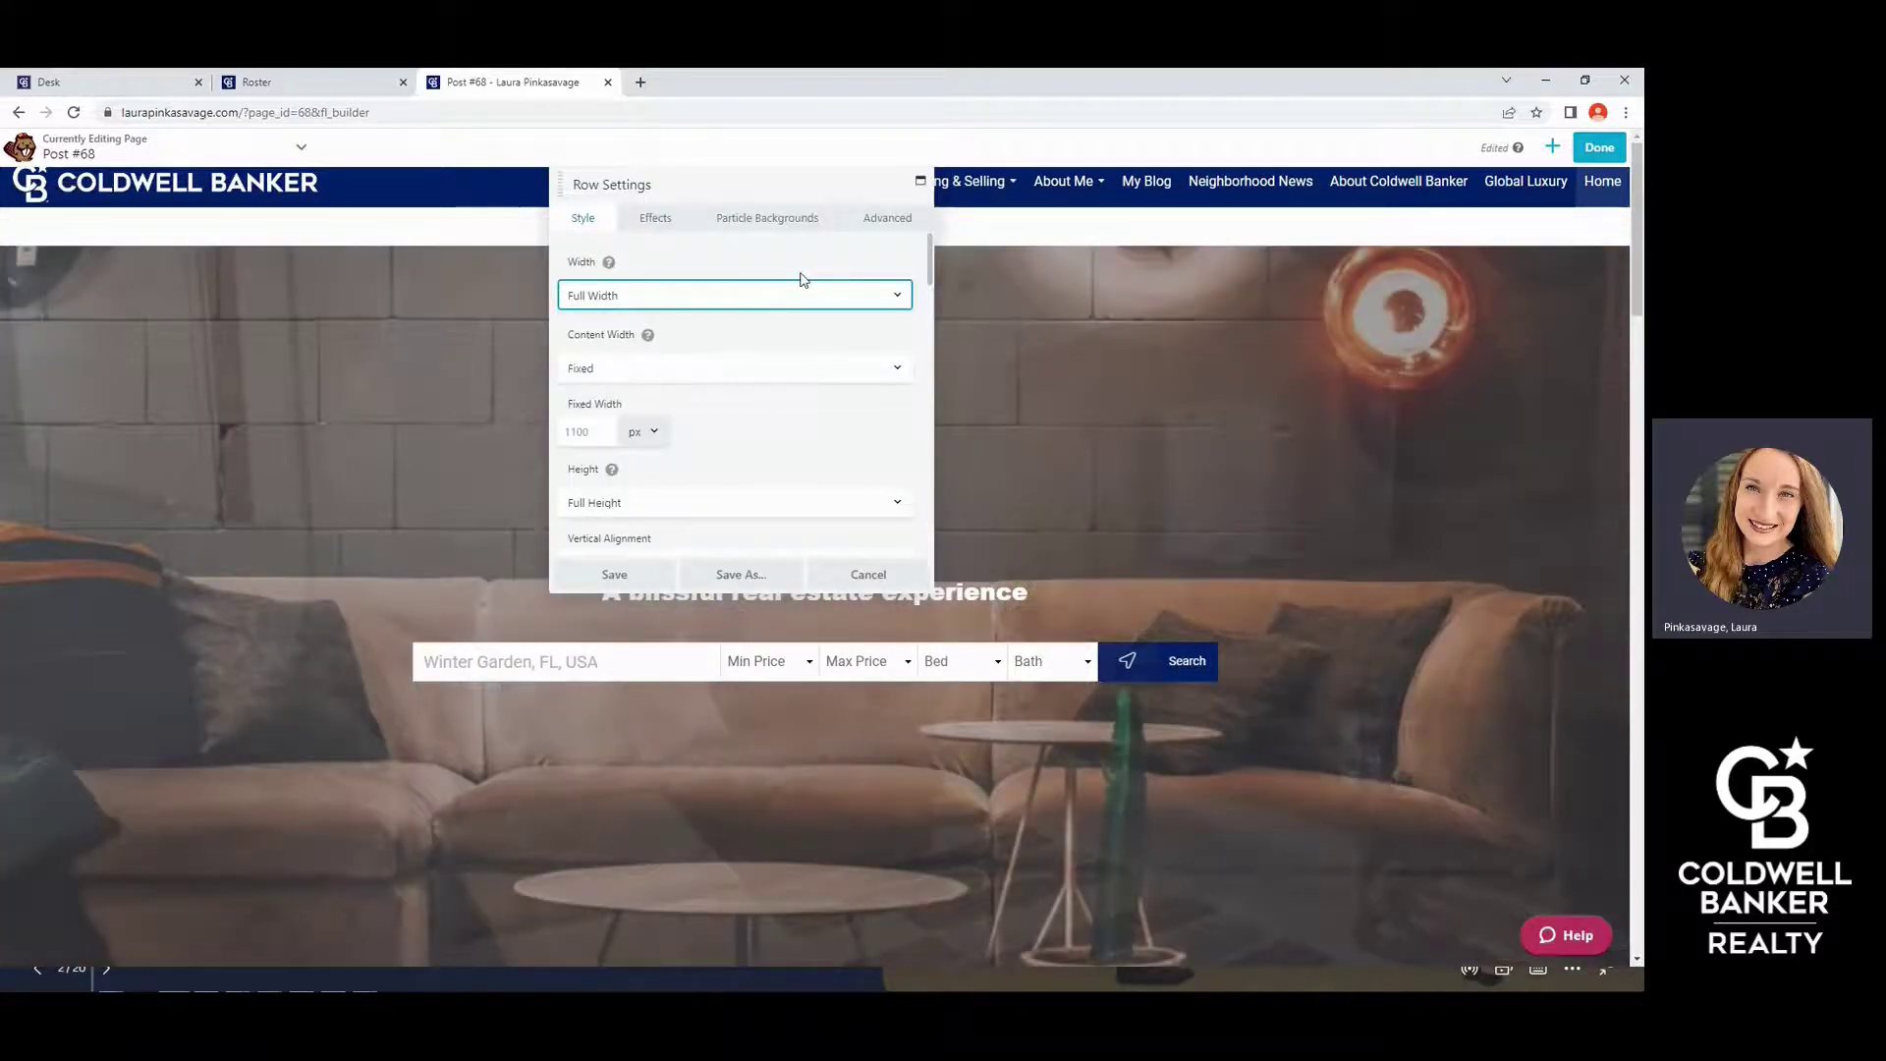
pyautogui.scroll(-2, 801, 304)
pyautogui.scroll(-3, 802, 322)
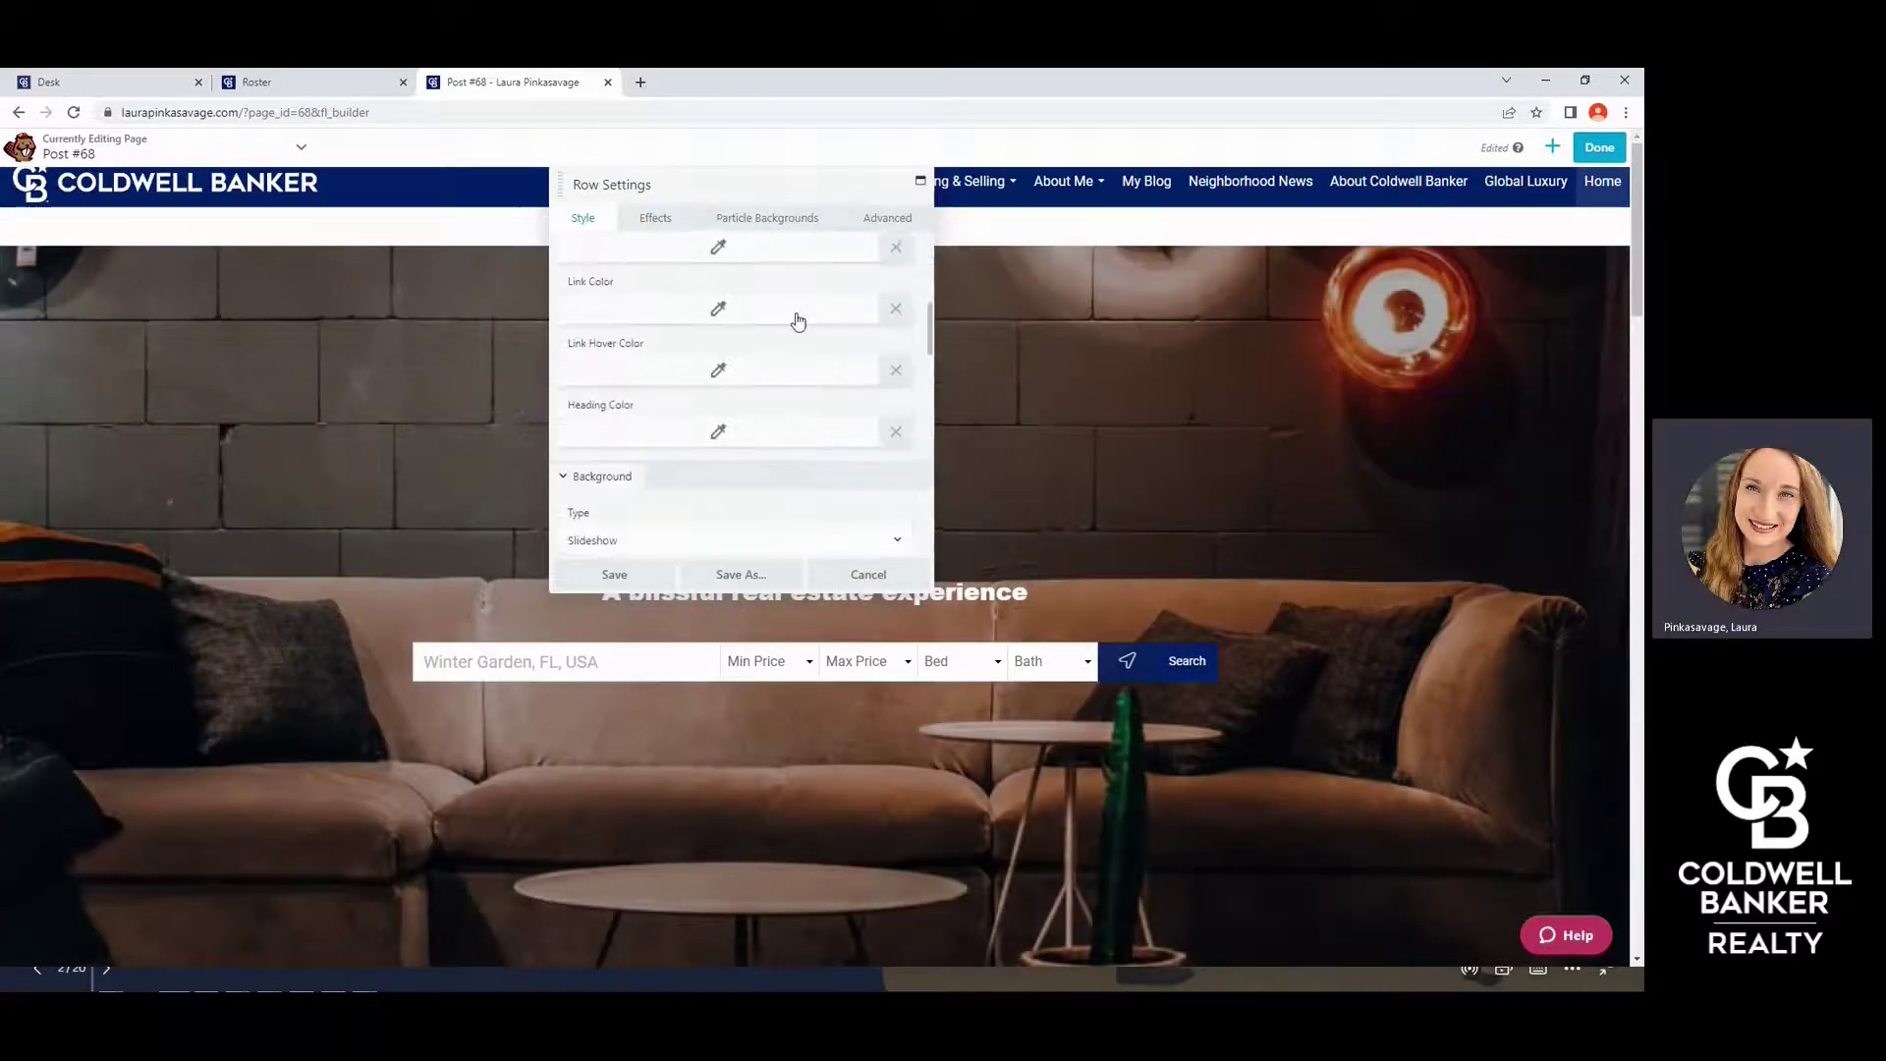
pyautogui.scroll(-4, 797, 322)
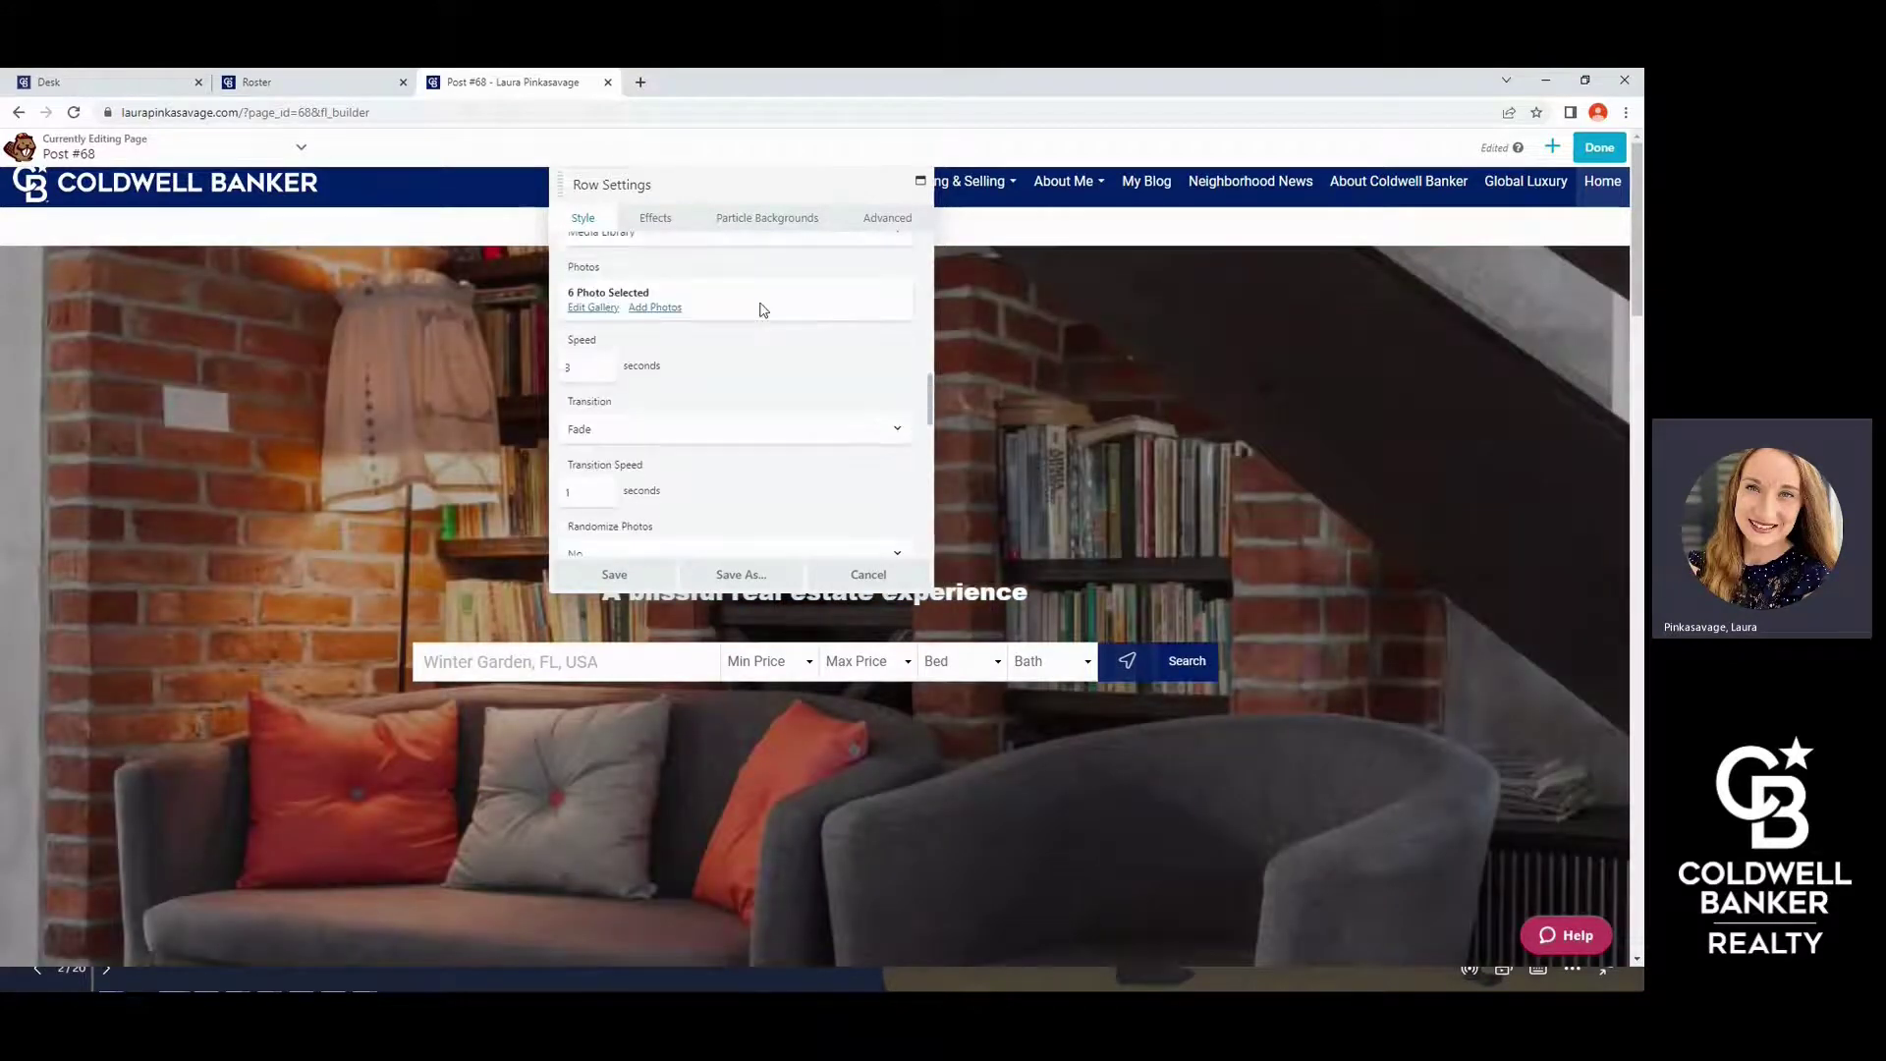
pyautogui.scroll(-5, 761, 312)
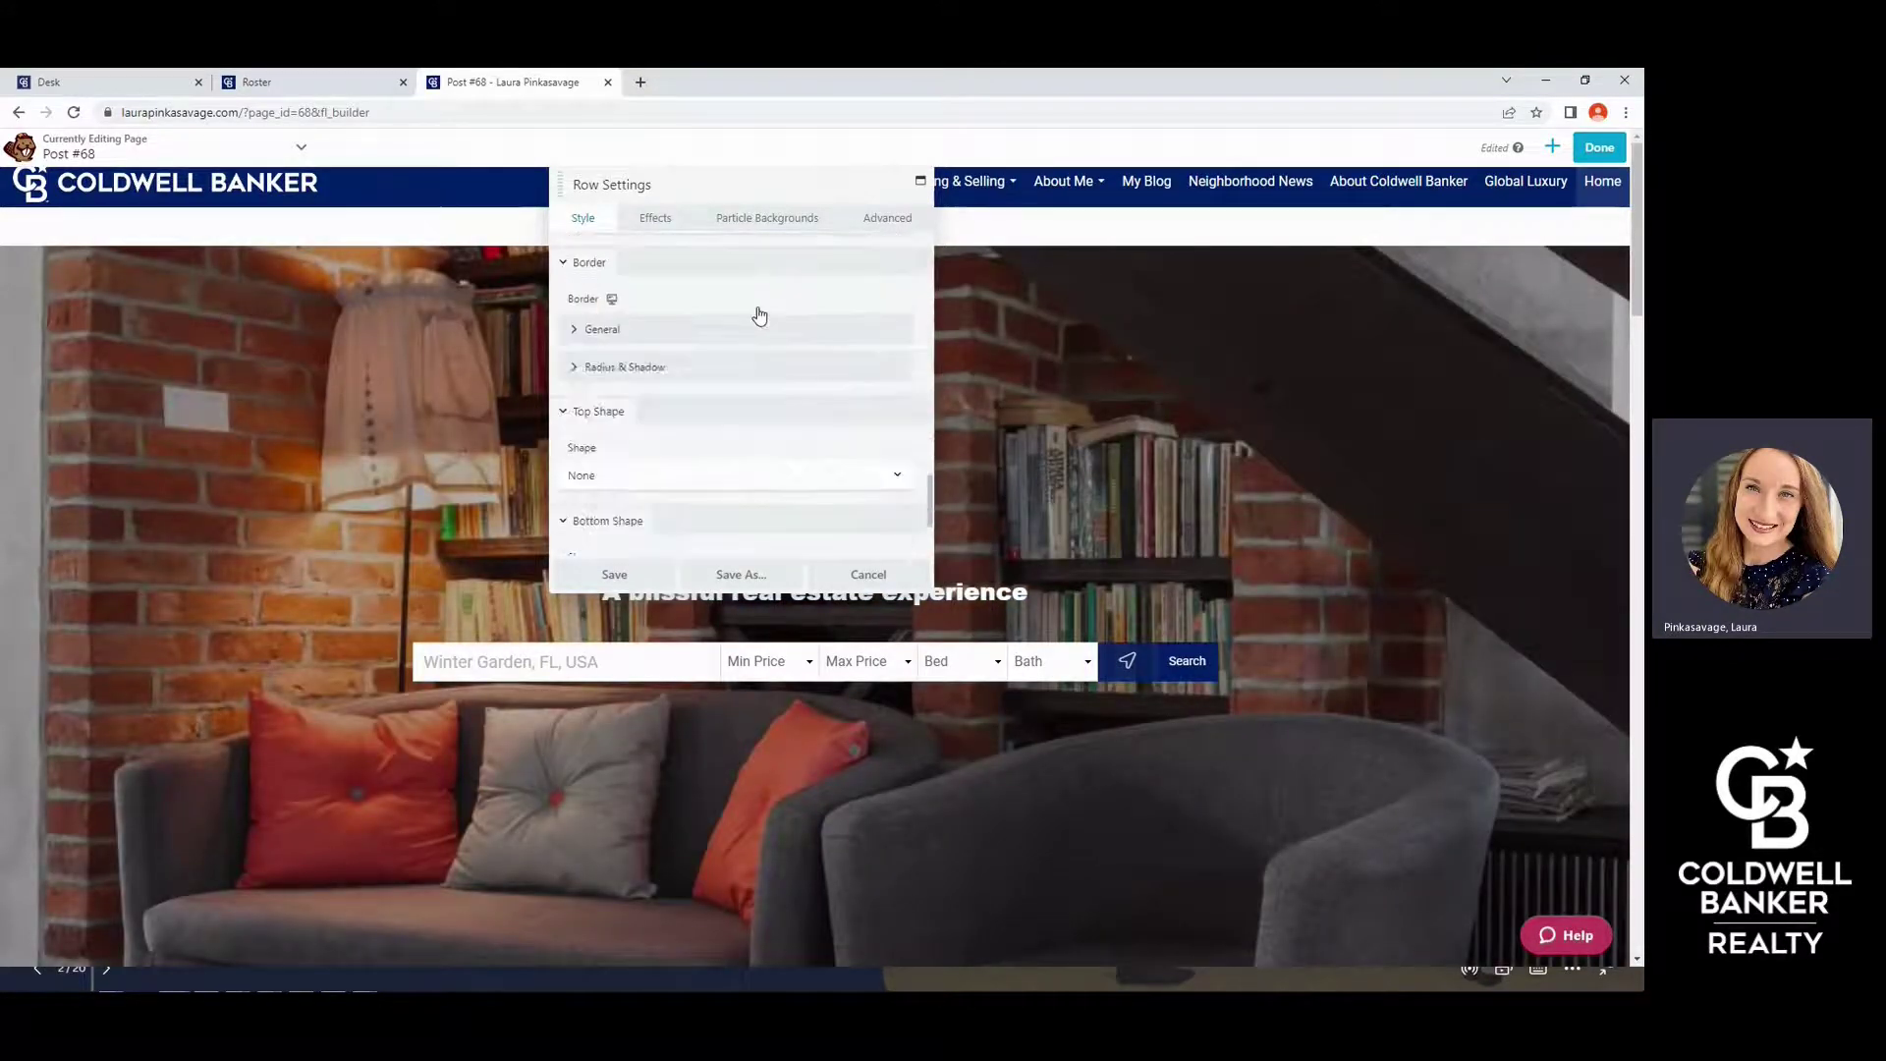
pyautogui.scroll(-1, 727, 393)
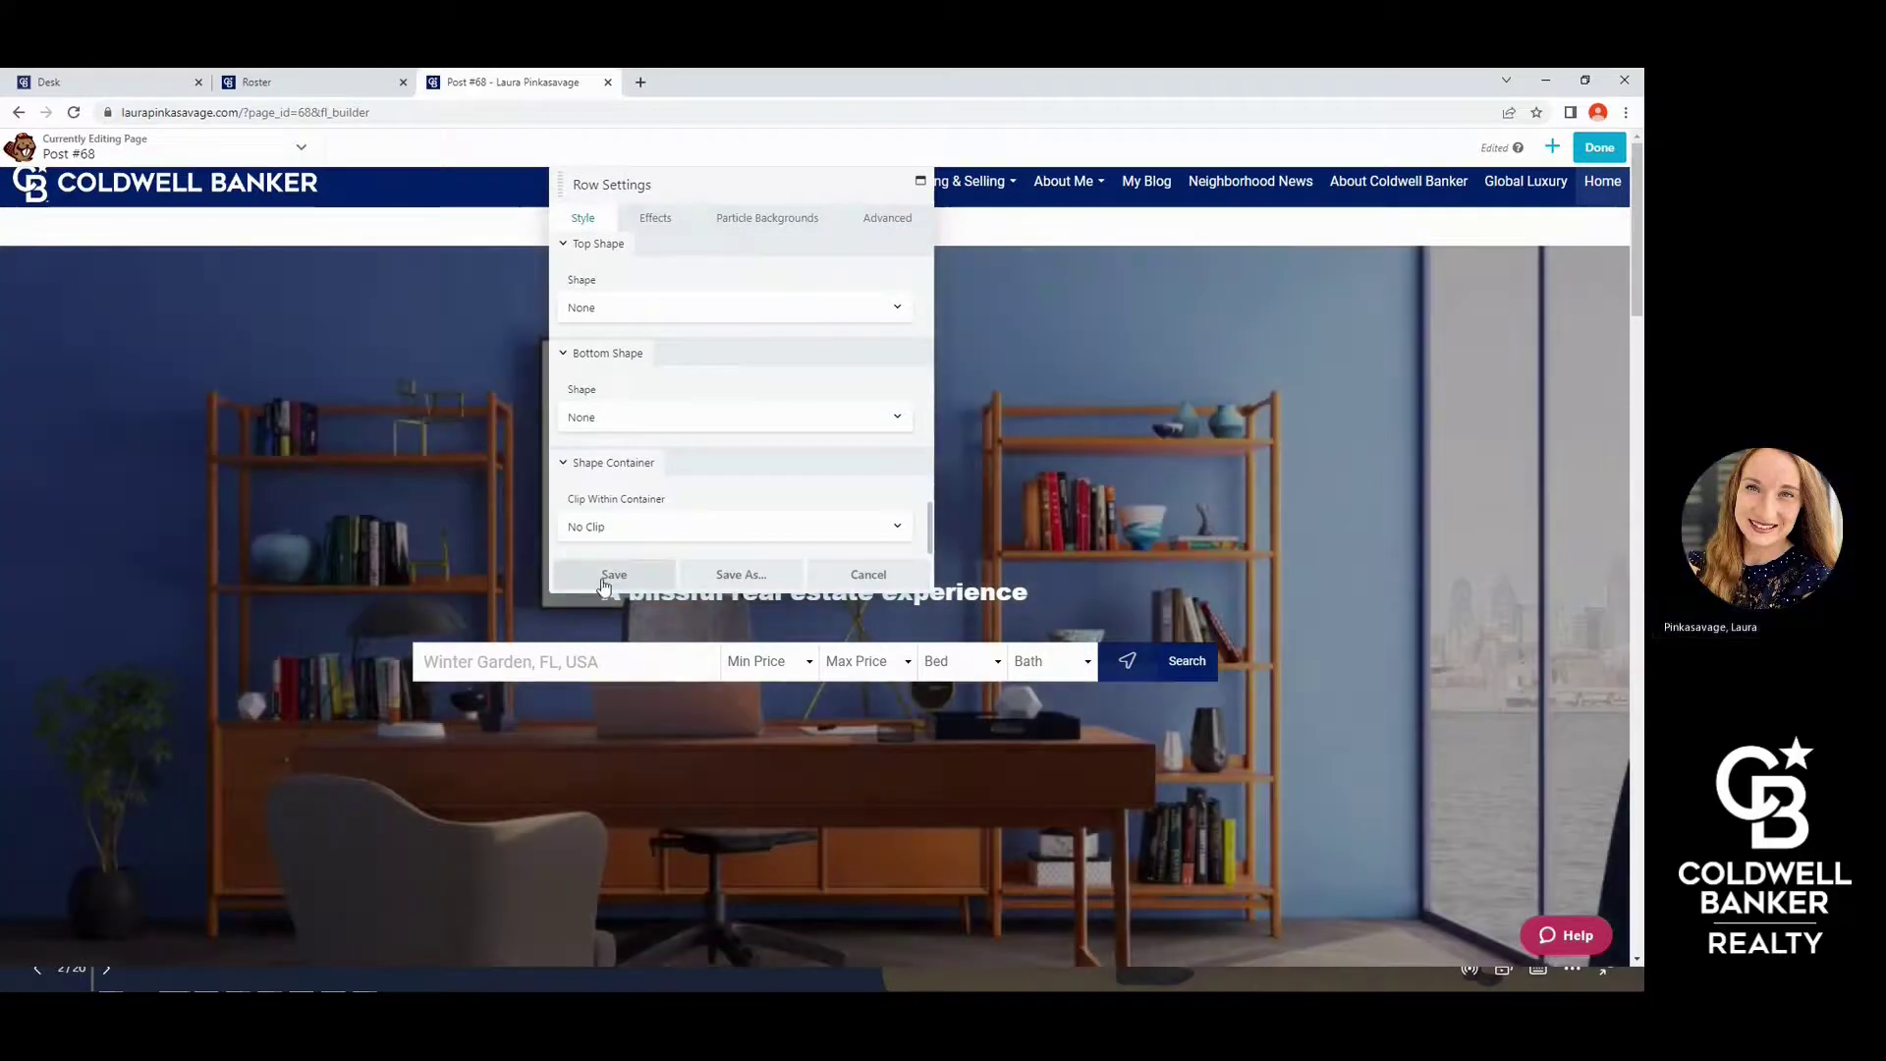
pyautogui.click(607, 579)
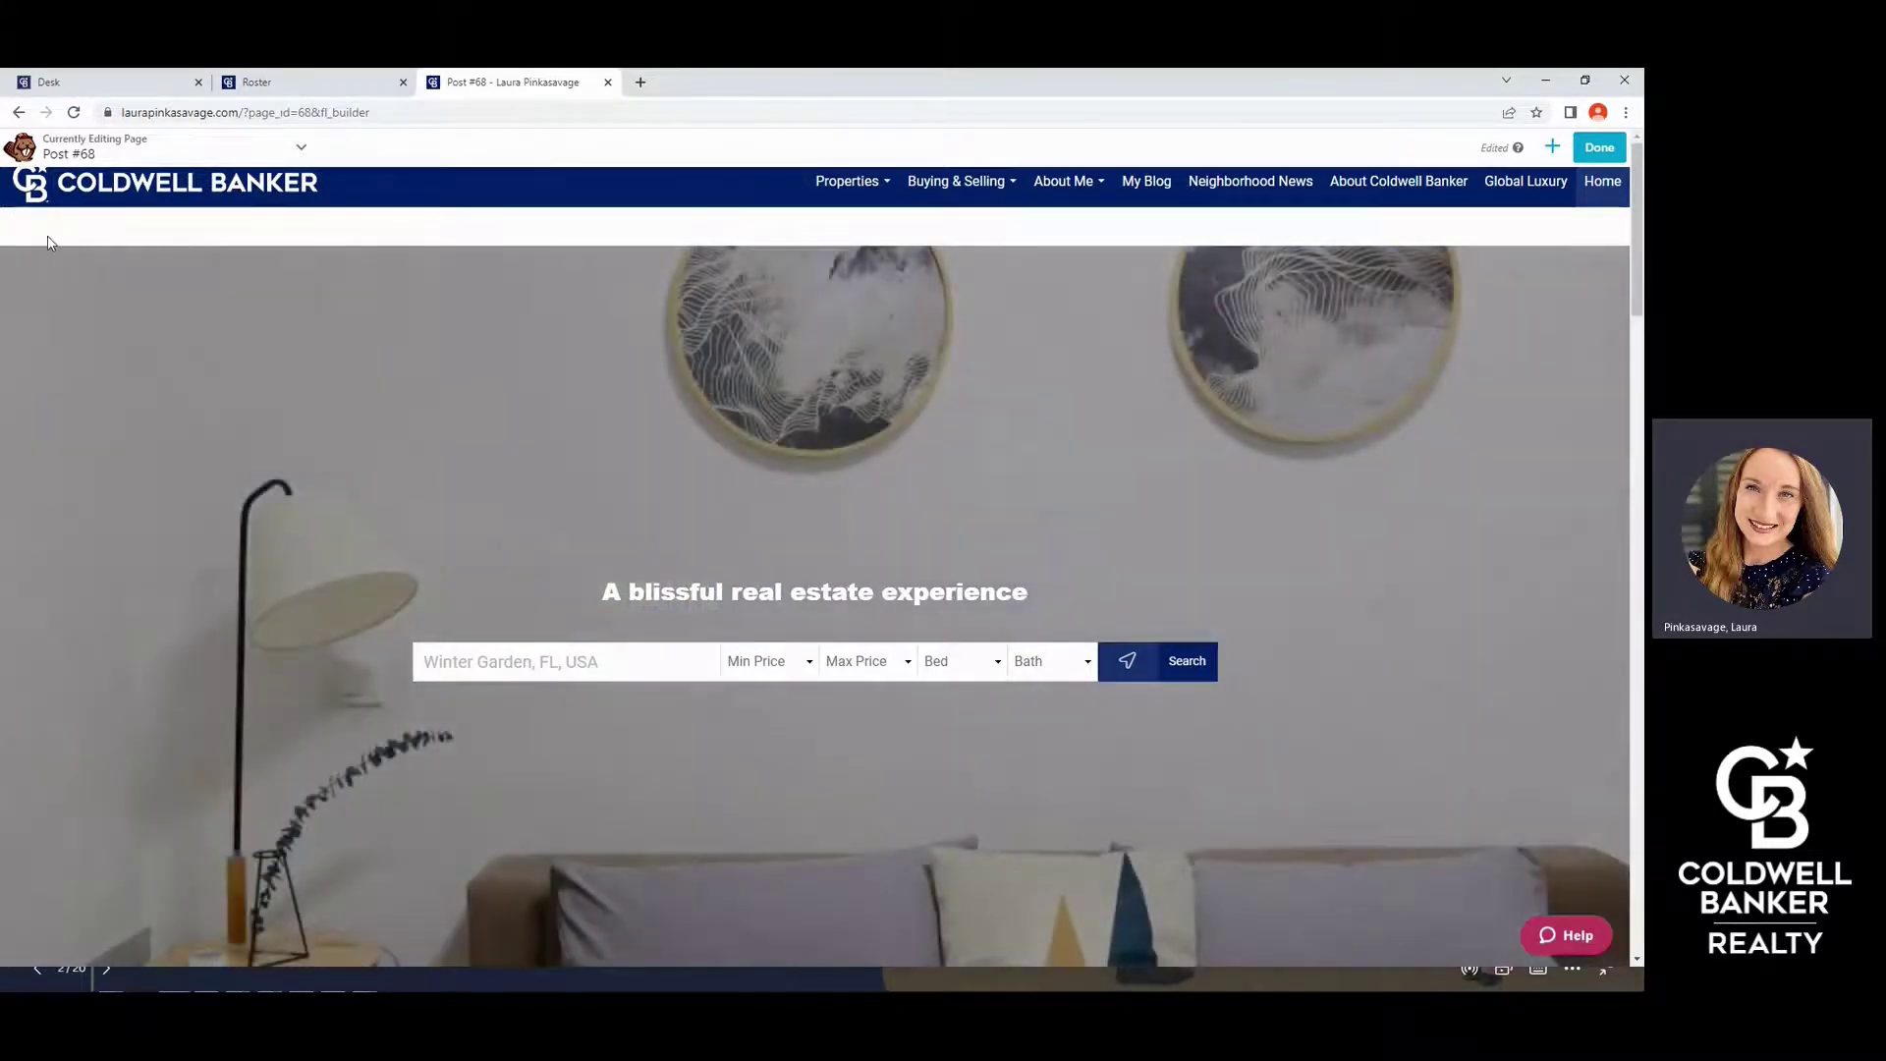
pyautogui.click(32, 234)
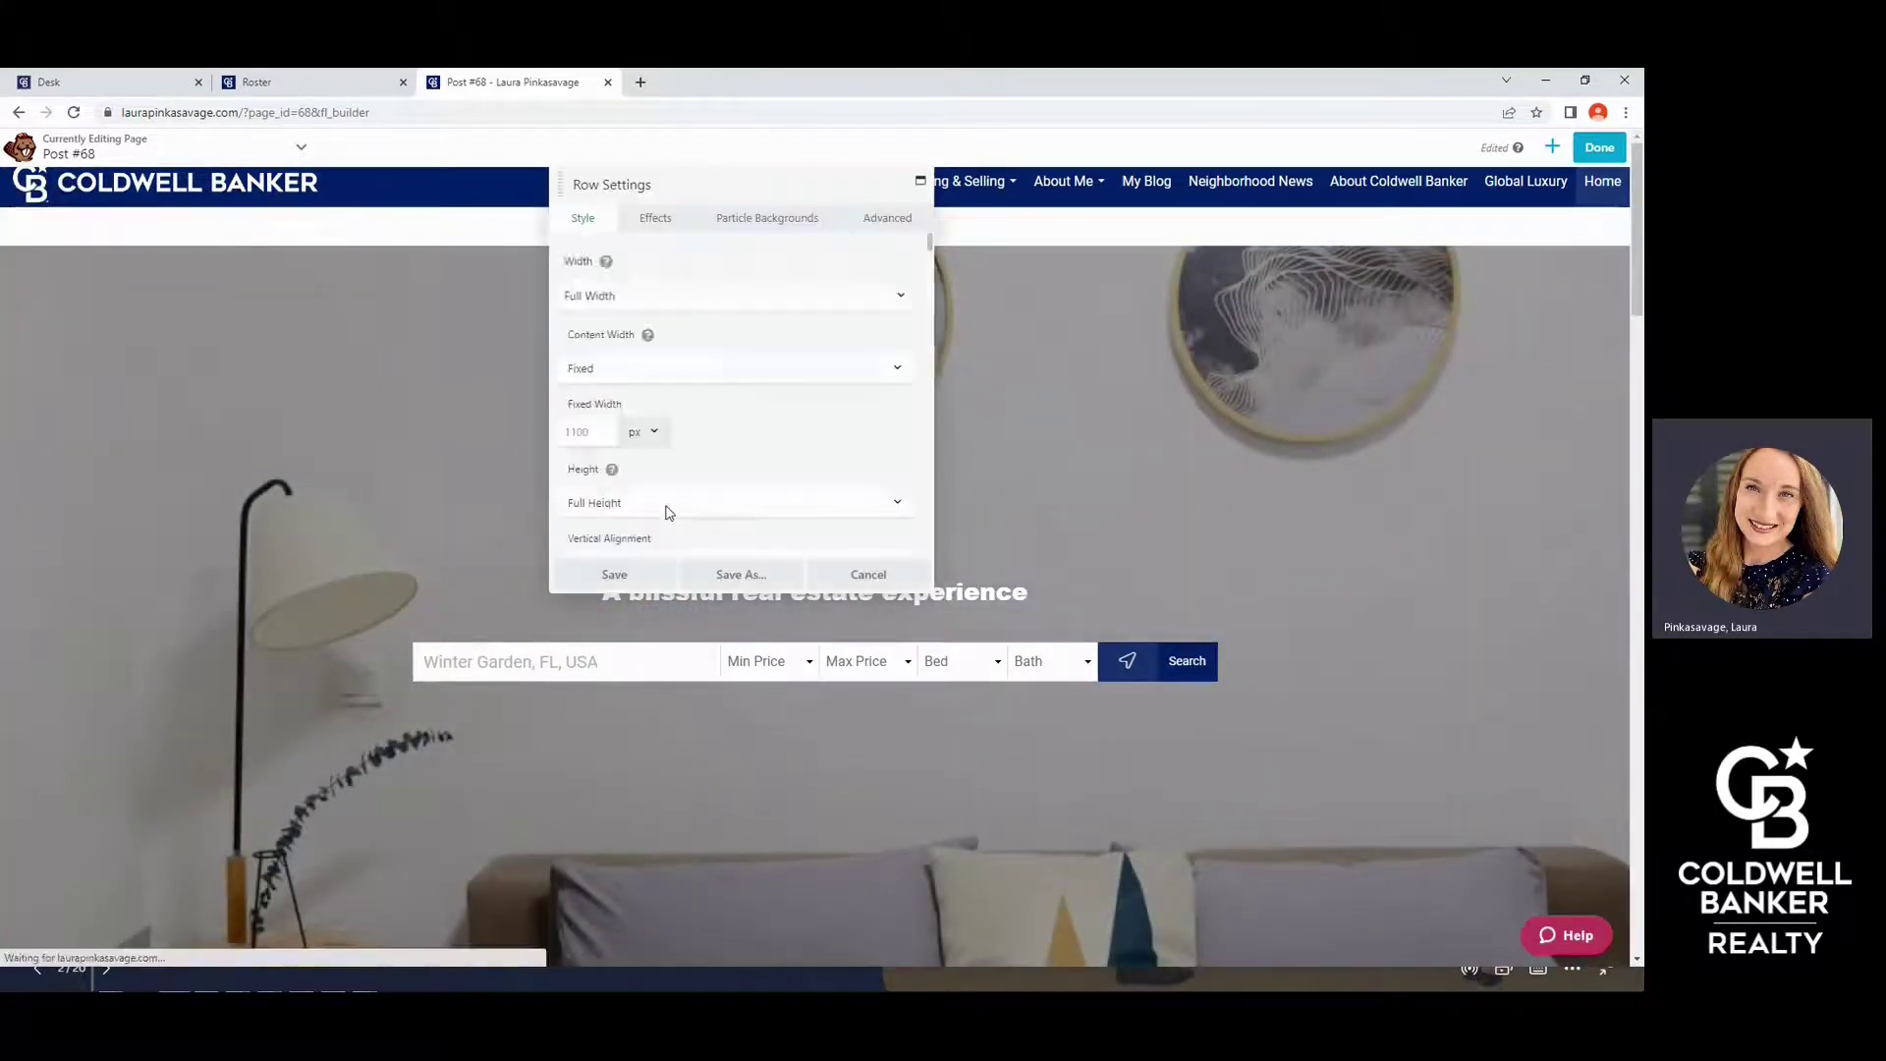
pyautogui.scroll(-1, 776, 383)
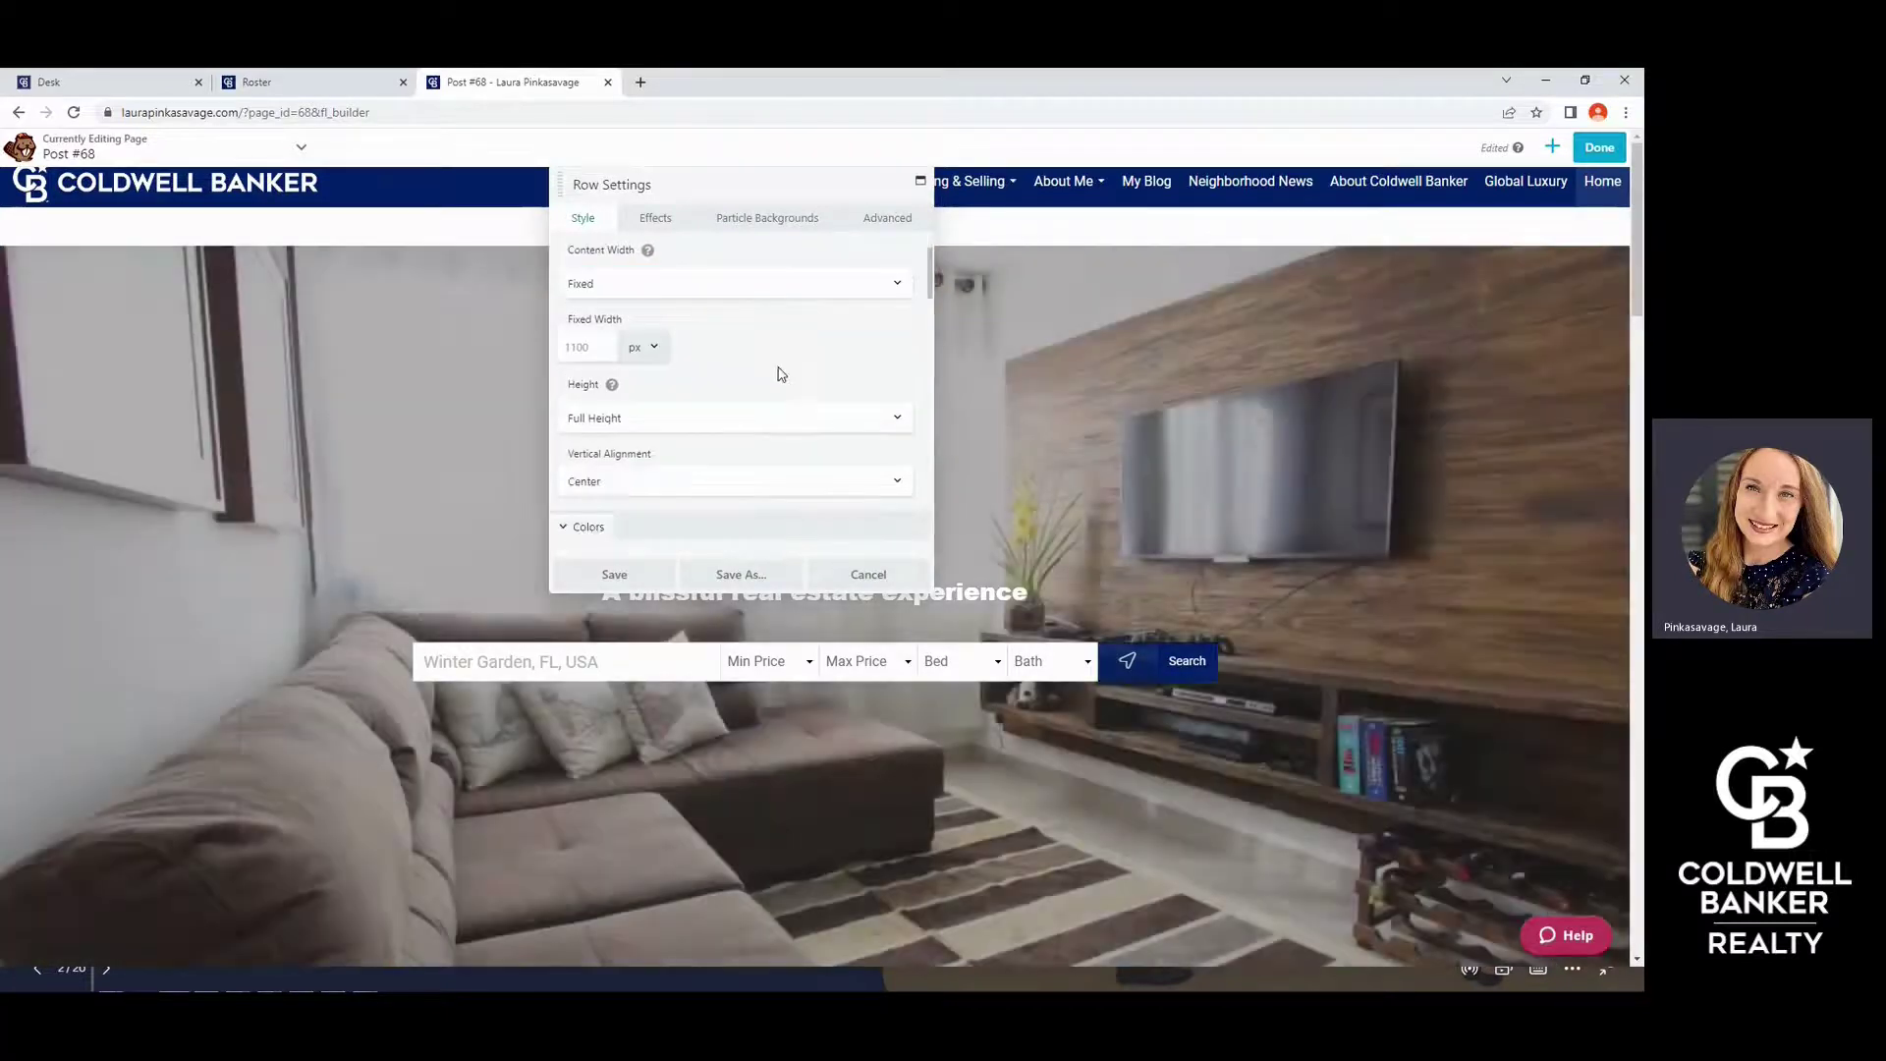
pyautogui.scroll(-6, 781, 373)
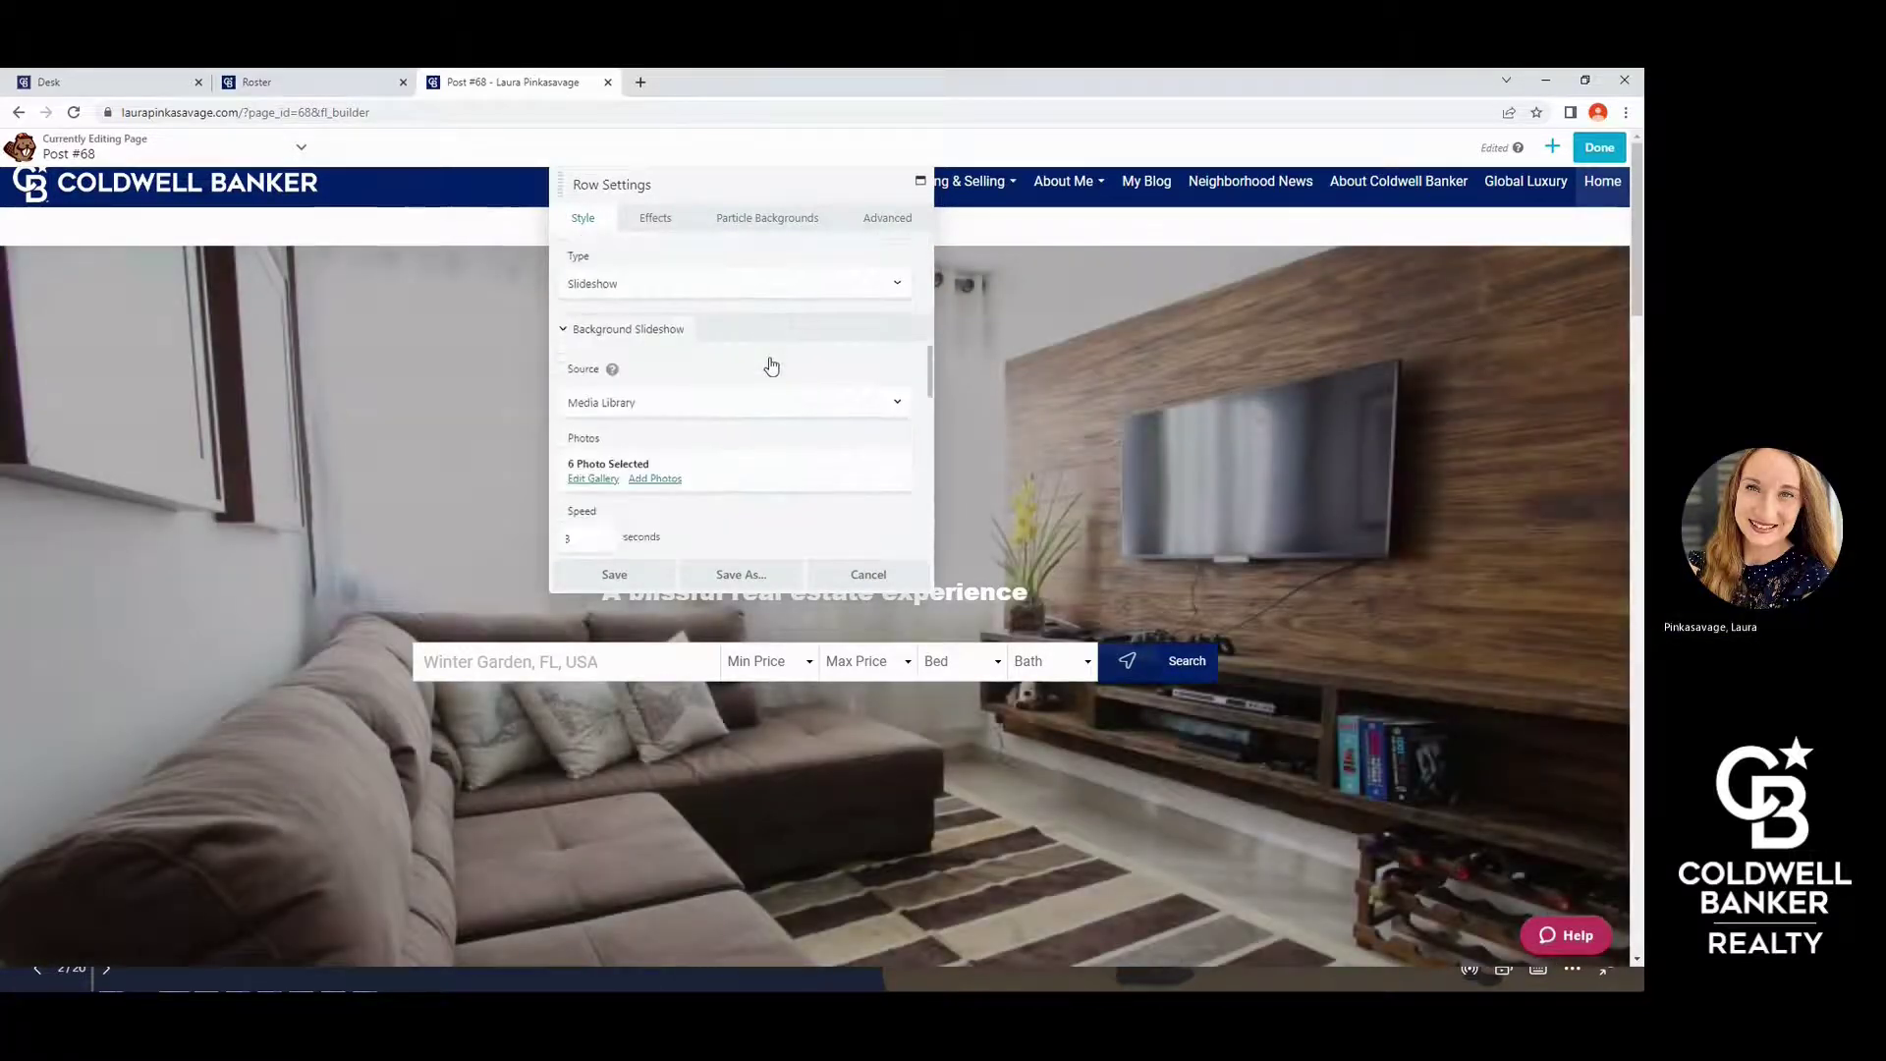
pyautogui.scroll(1, 677, 334)
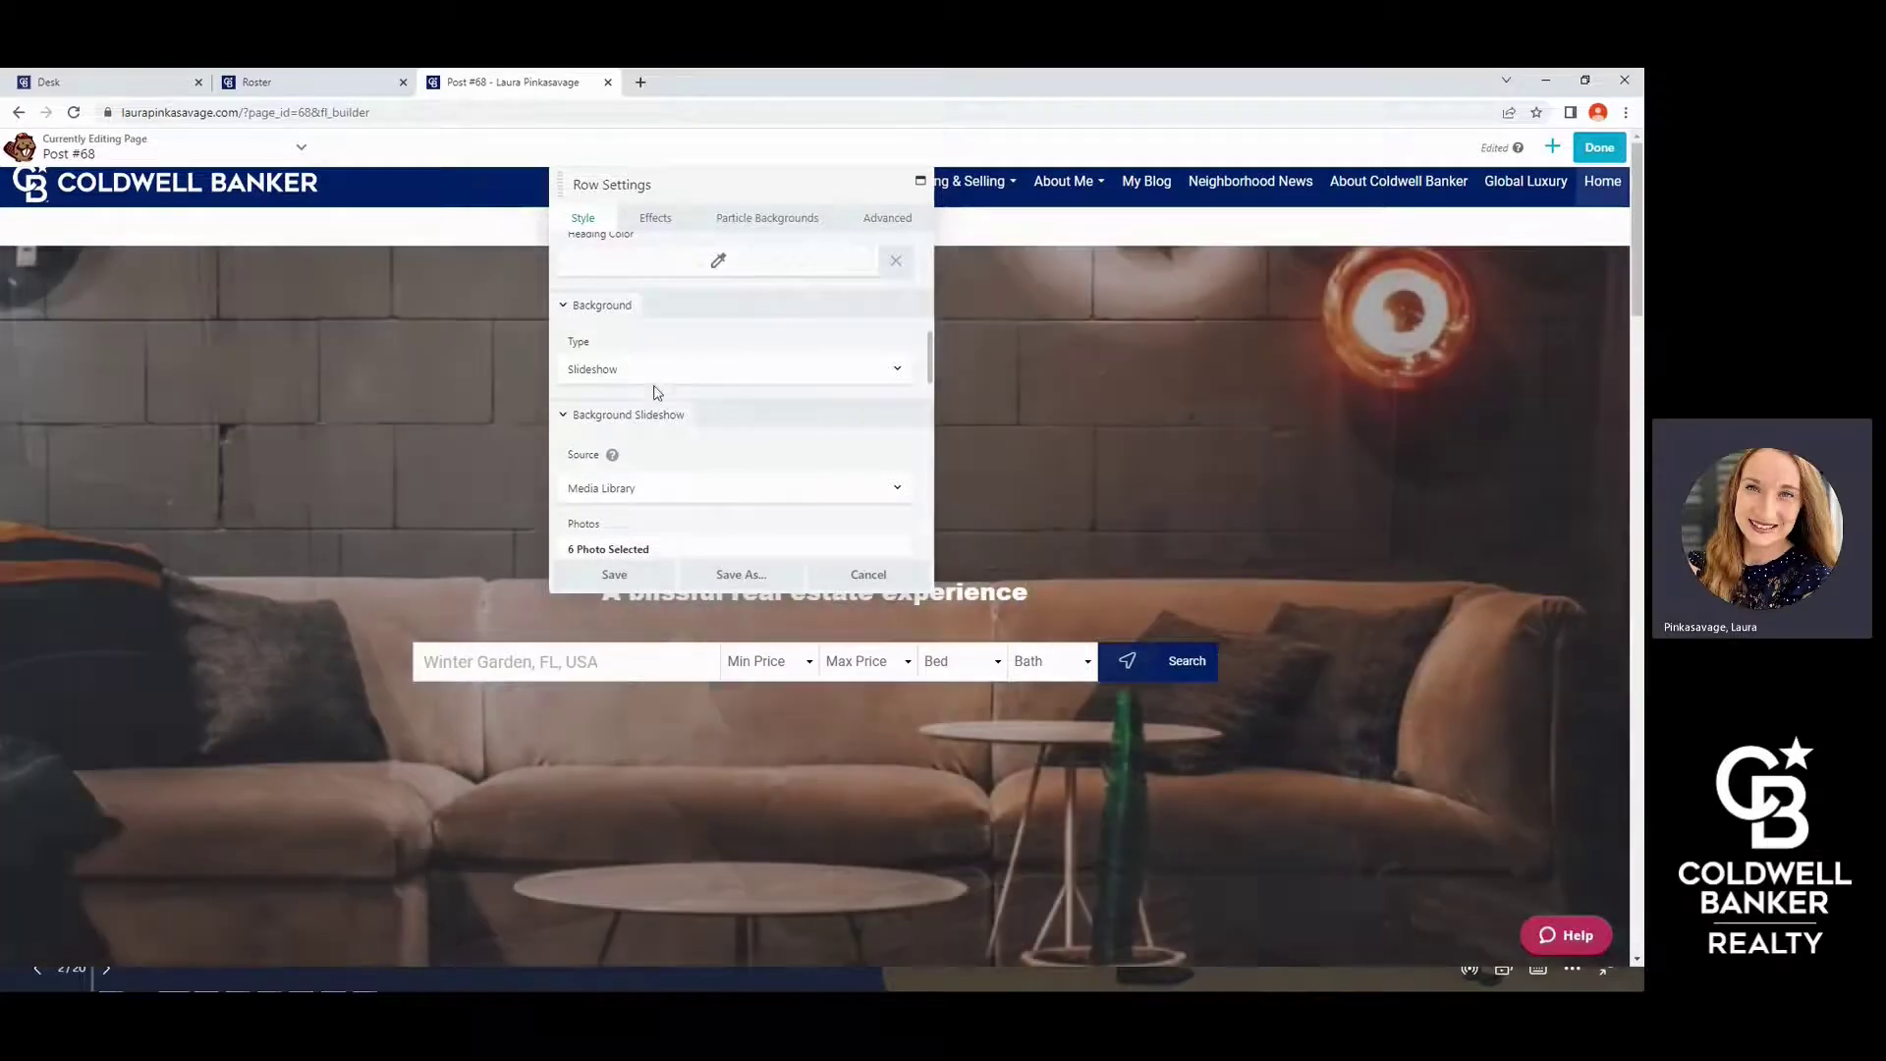
pyautogui.scroll(-1, 812, 425)
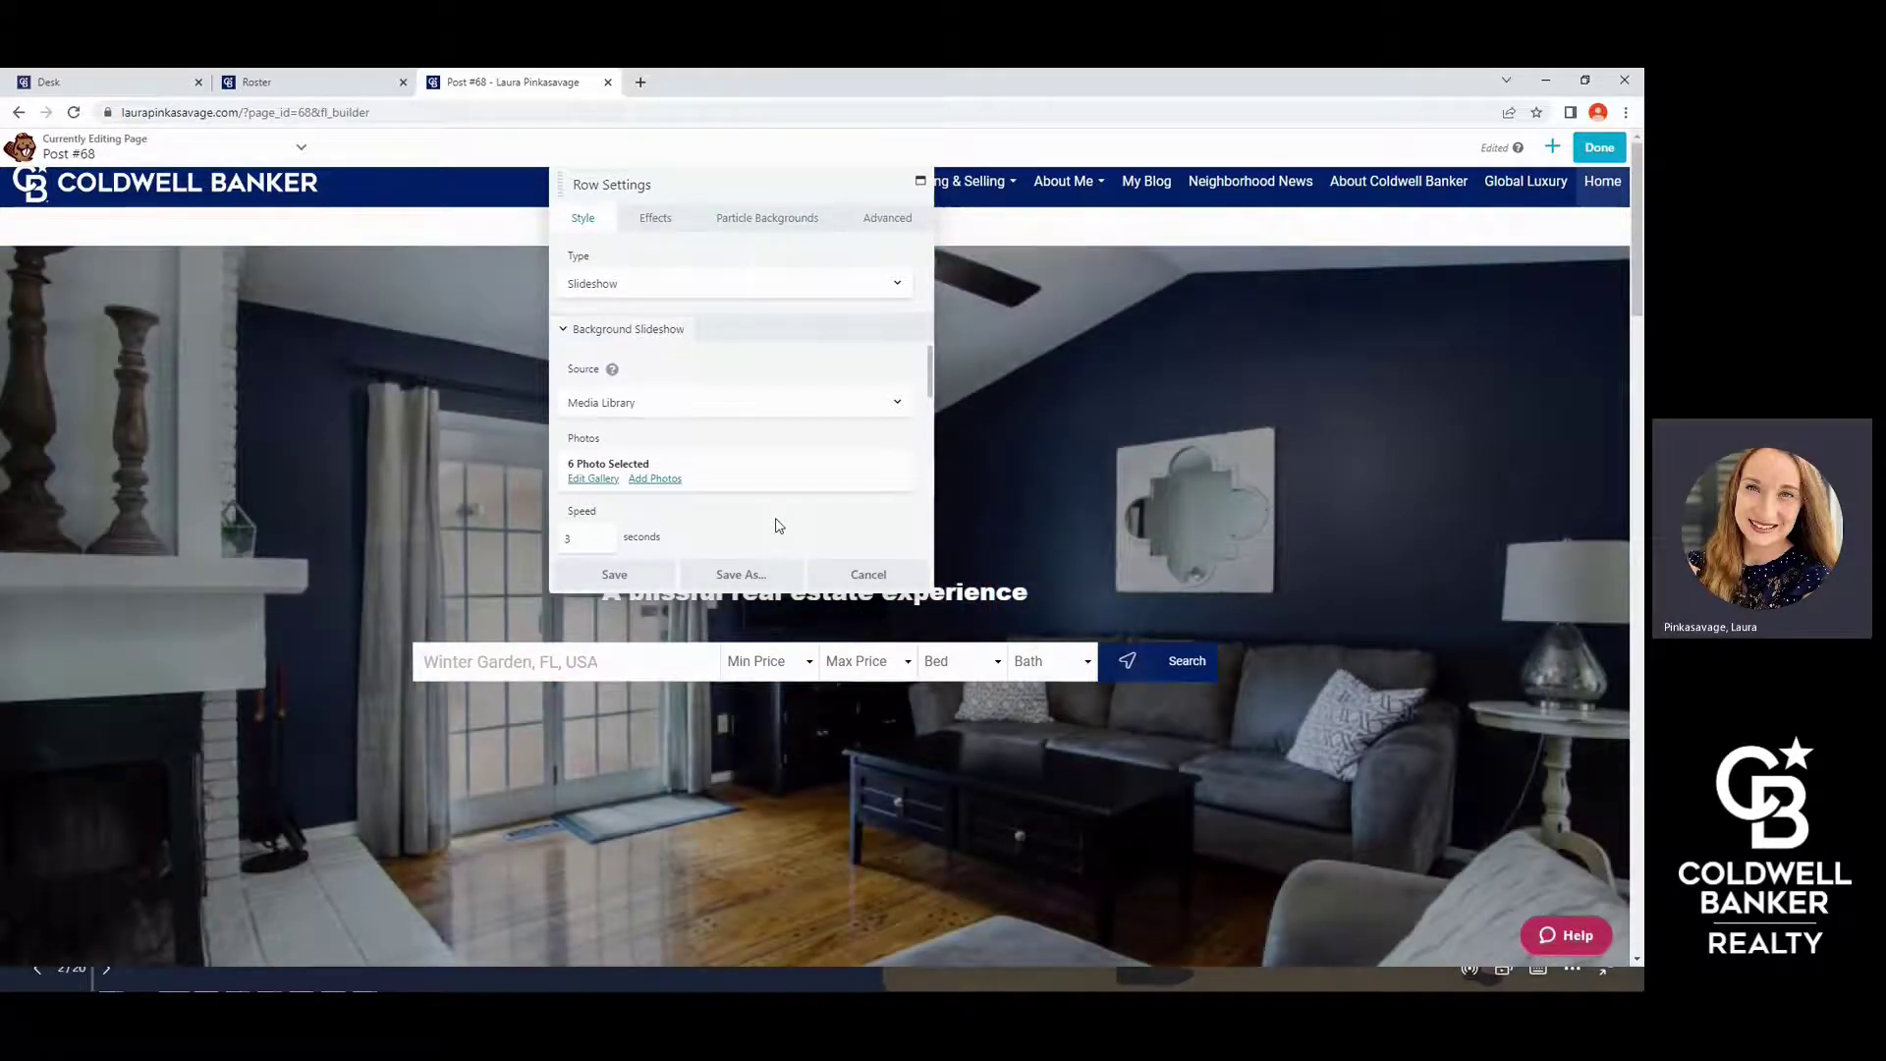
pyautogui.scroll(-1, 773, 524)
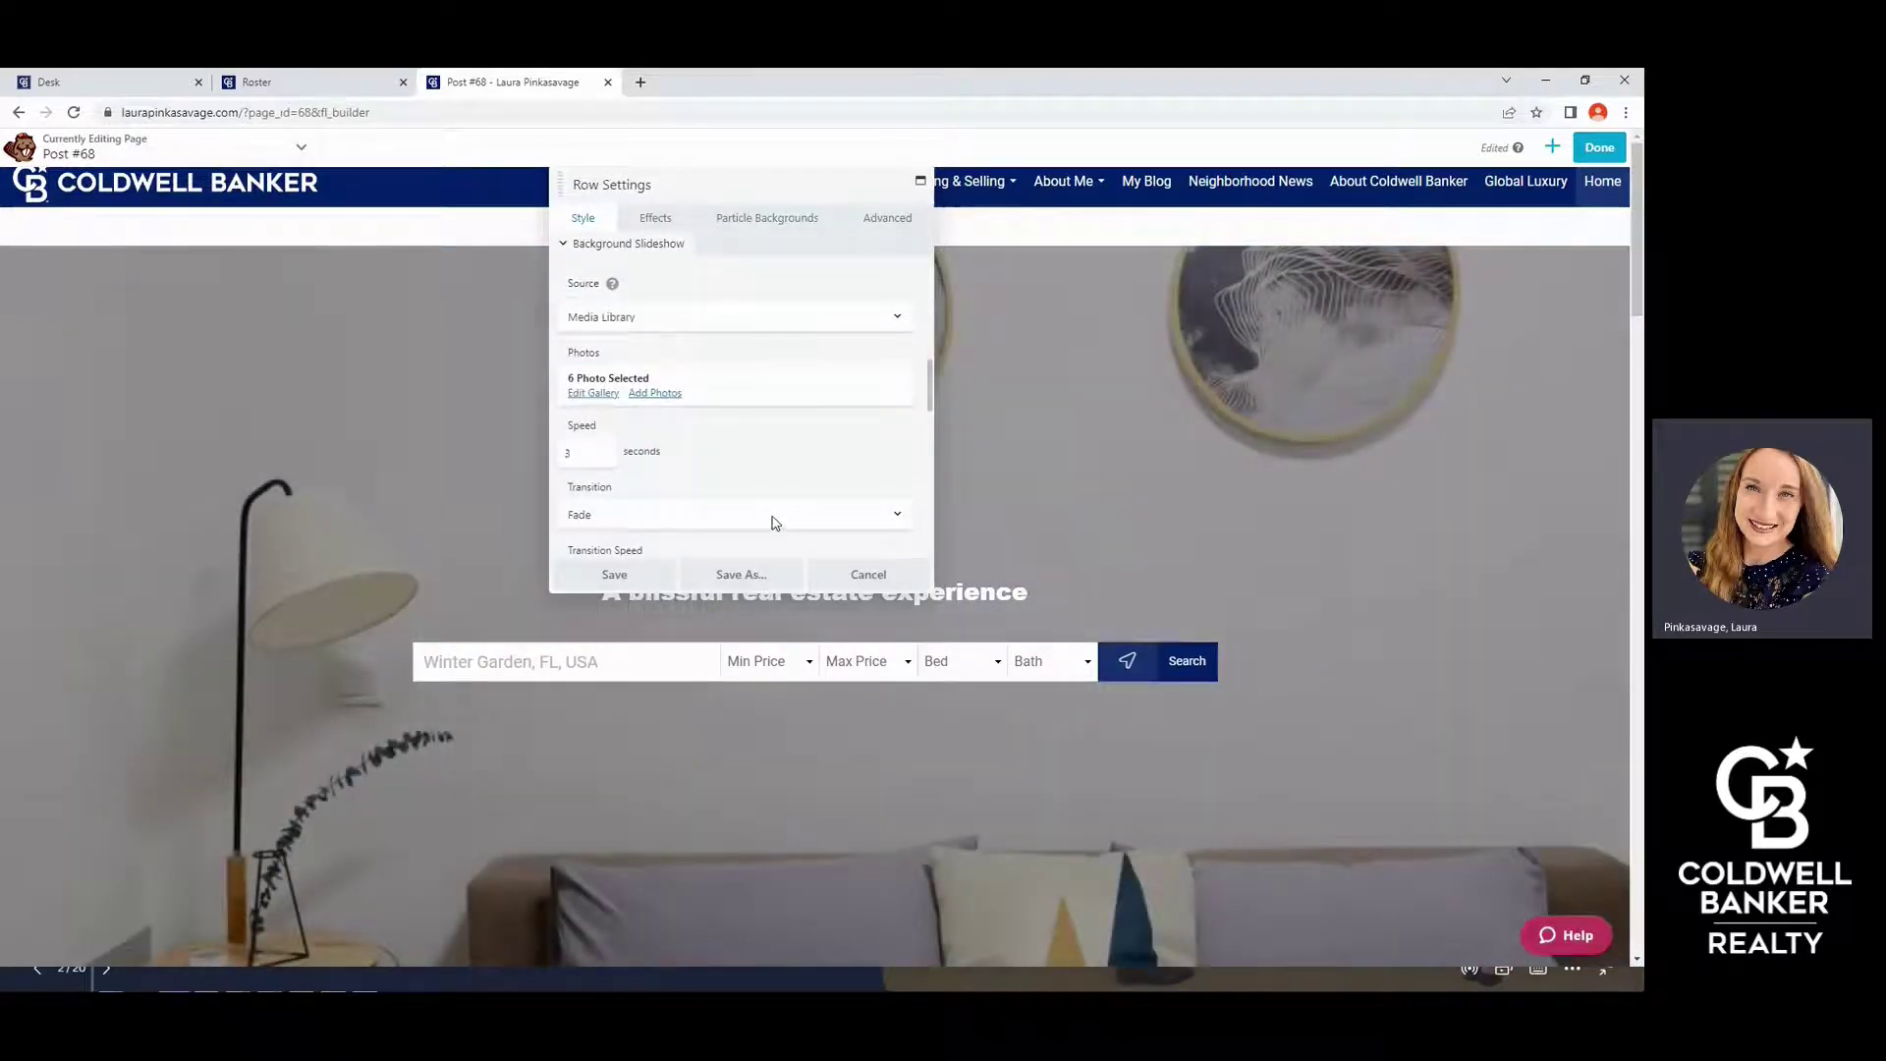
pyautogui.click(869, 574)
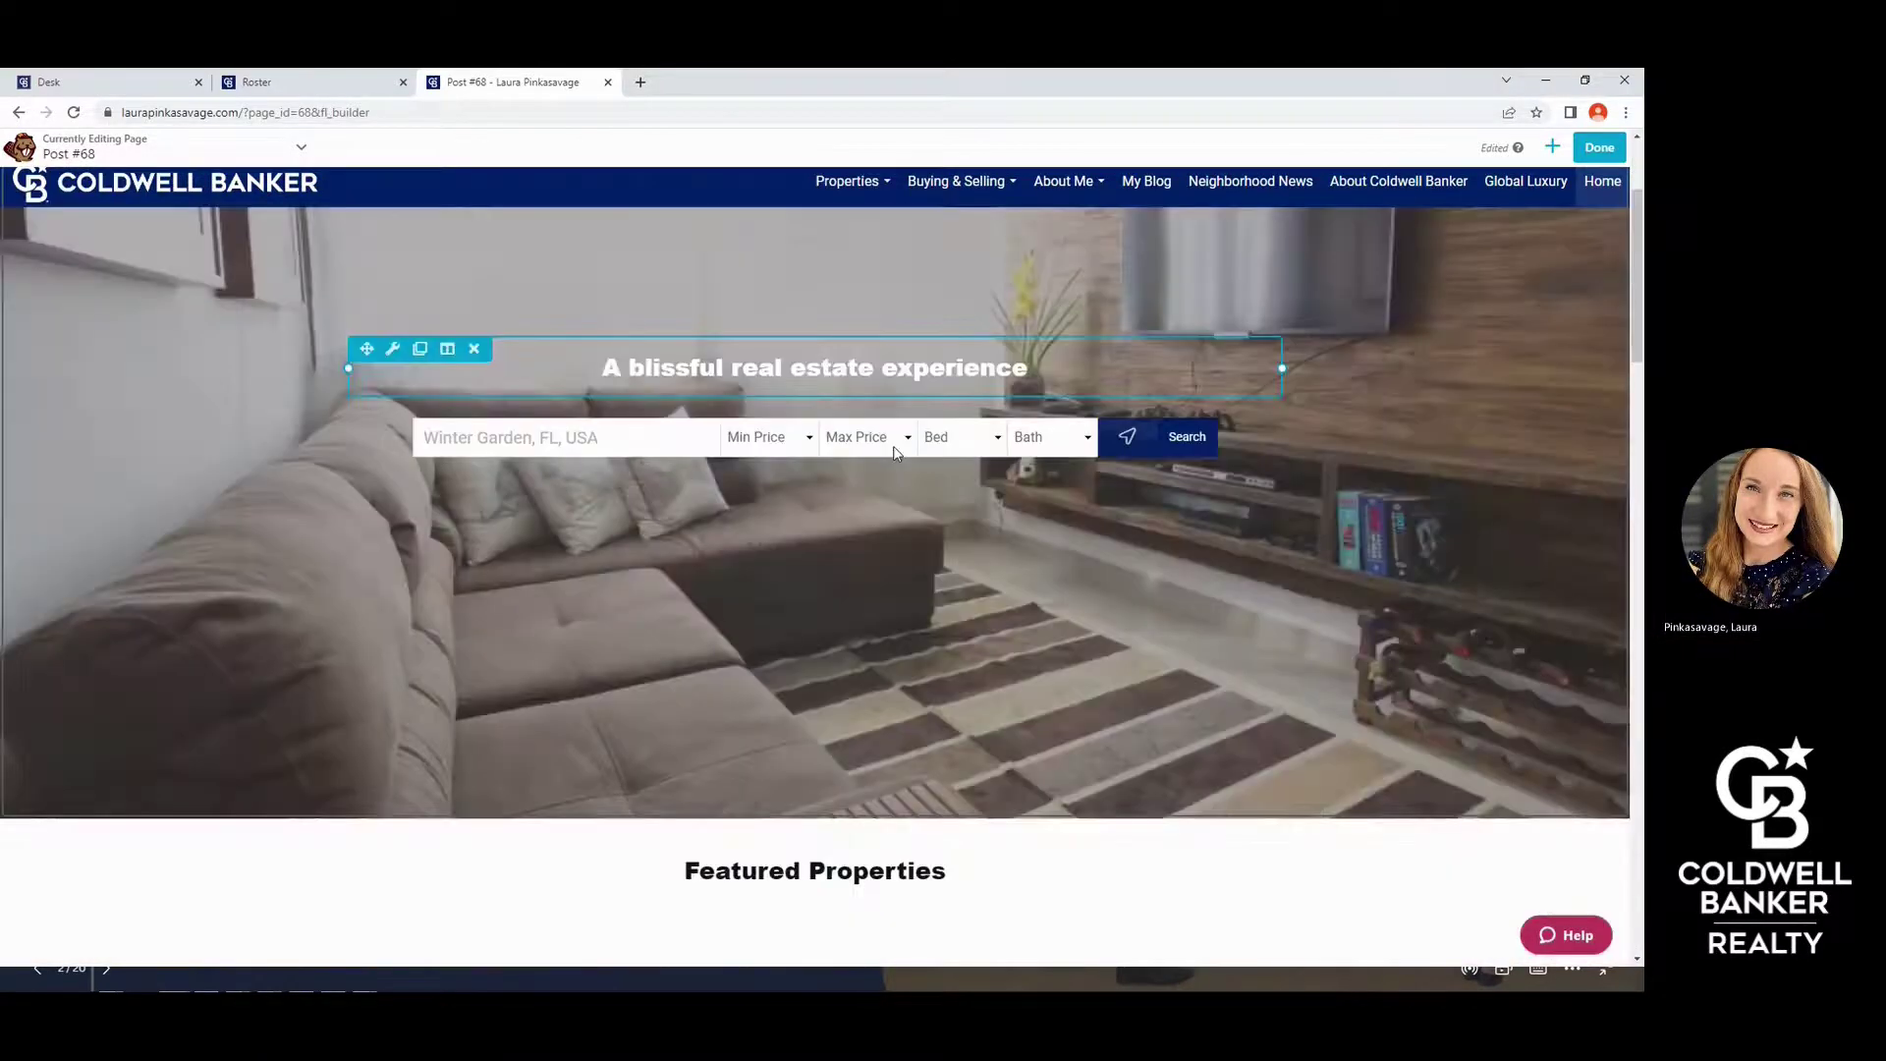
pyautogui.scroll(-8, 893, 445)
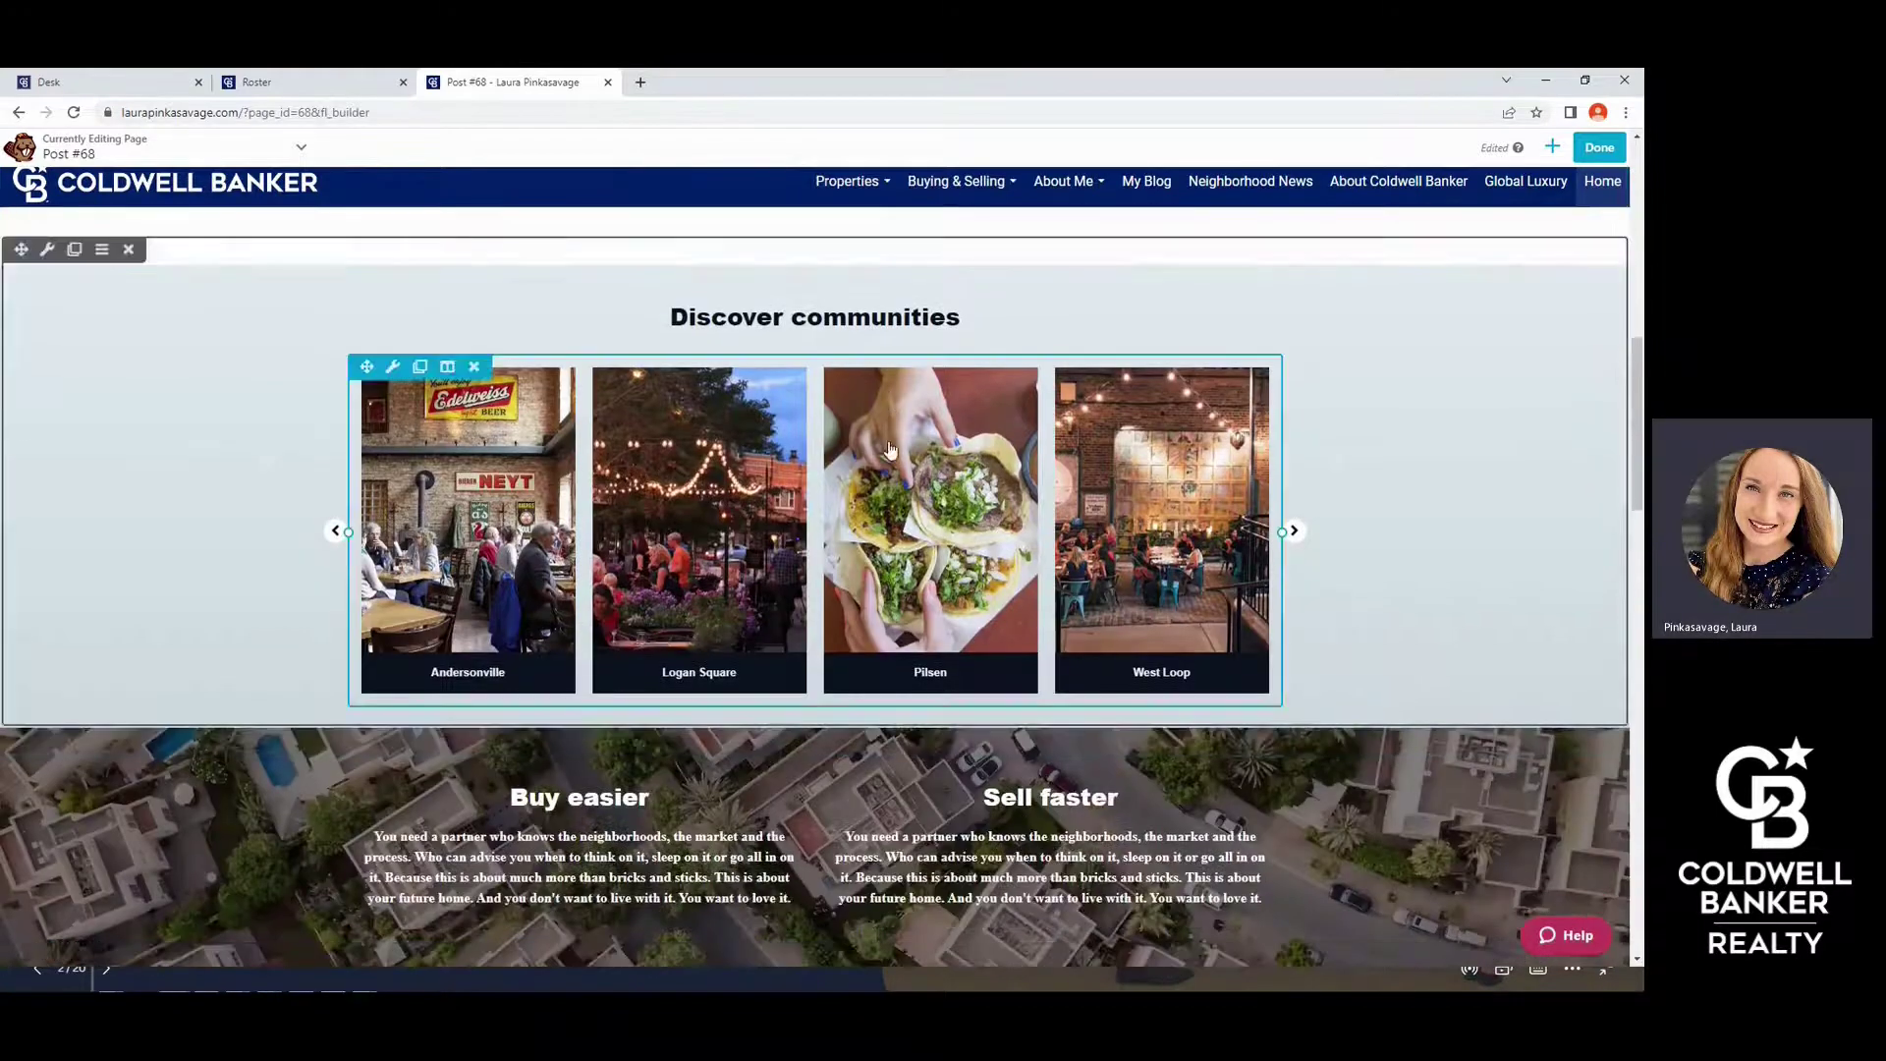
pyautogui.scroll(-2, 890, 450)
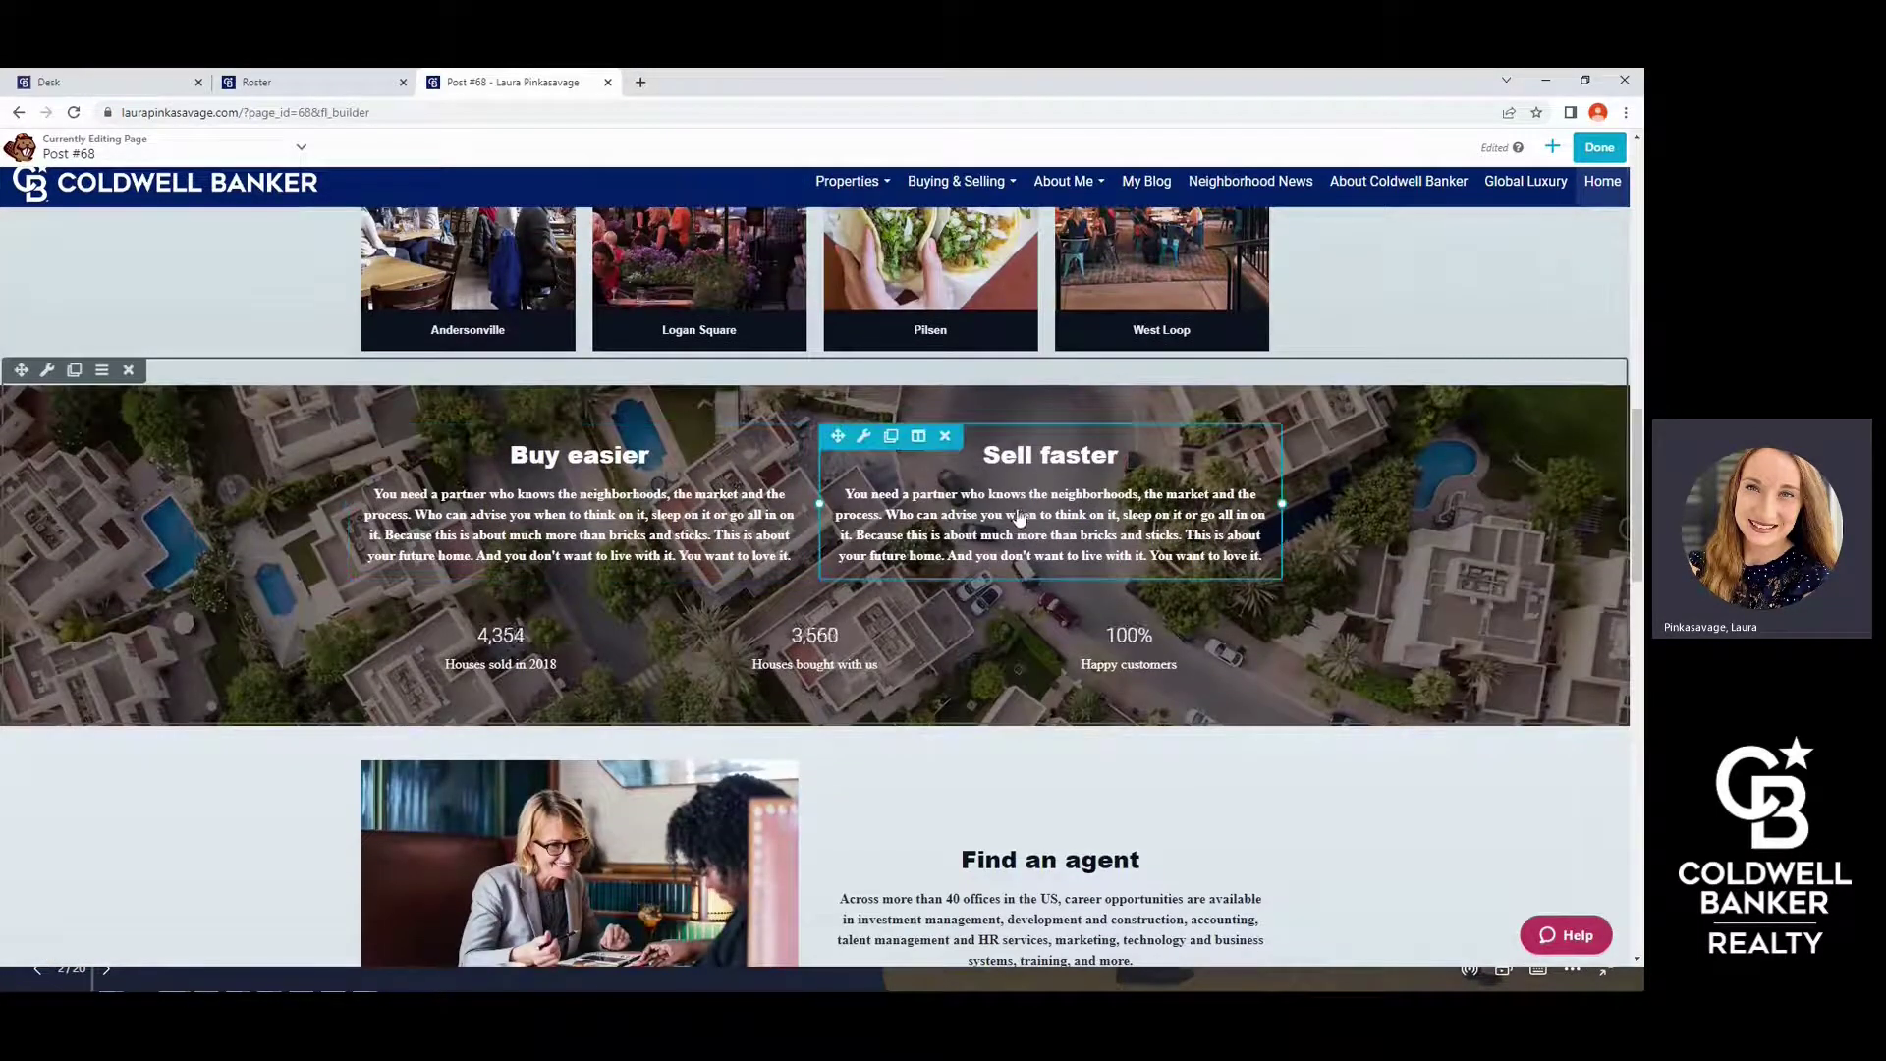
pyautogui.scroll(-3, 651, 534)
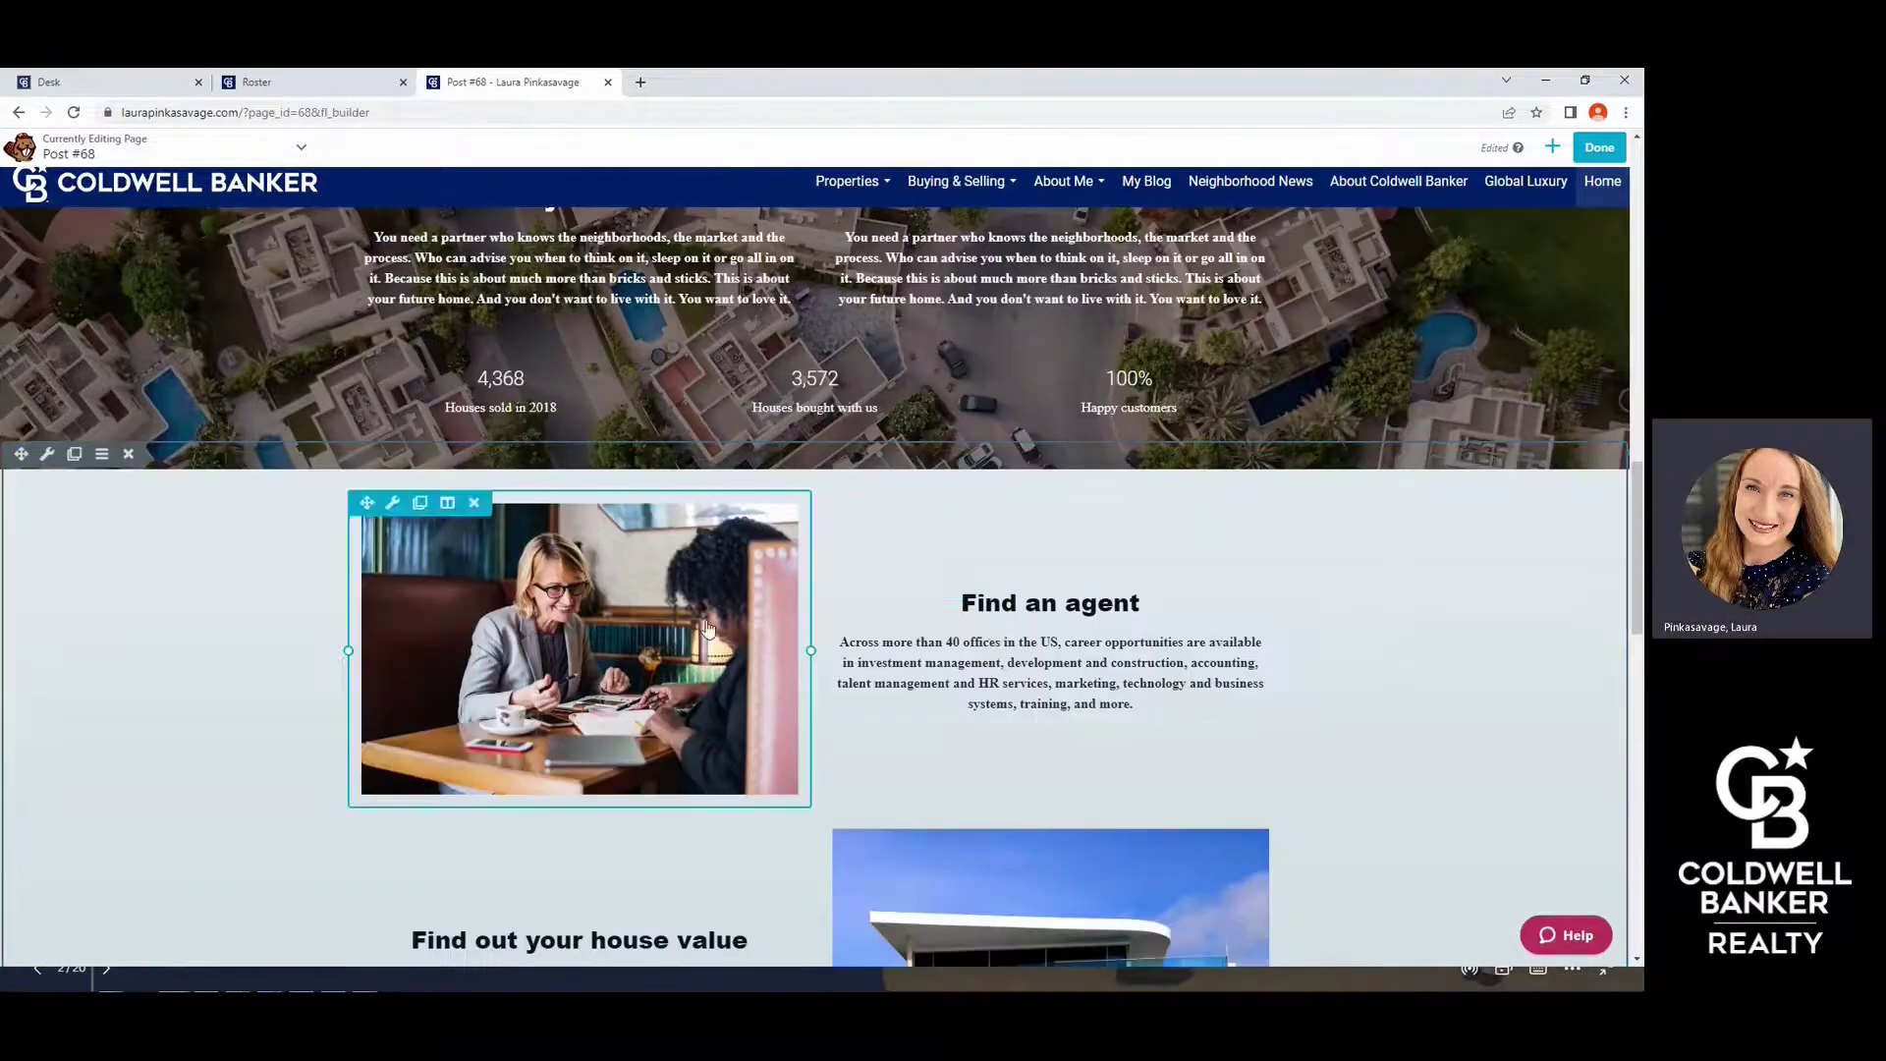
pyautogui.click(968, 602)
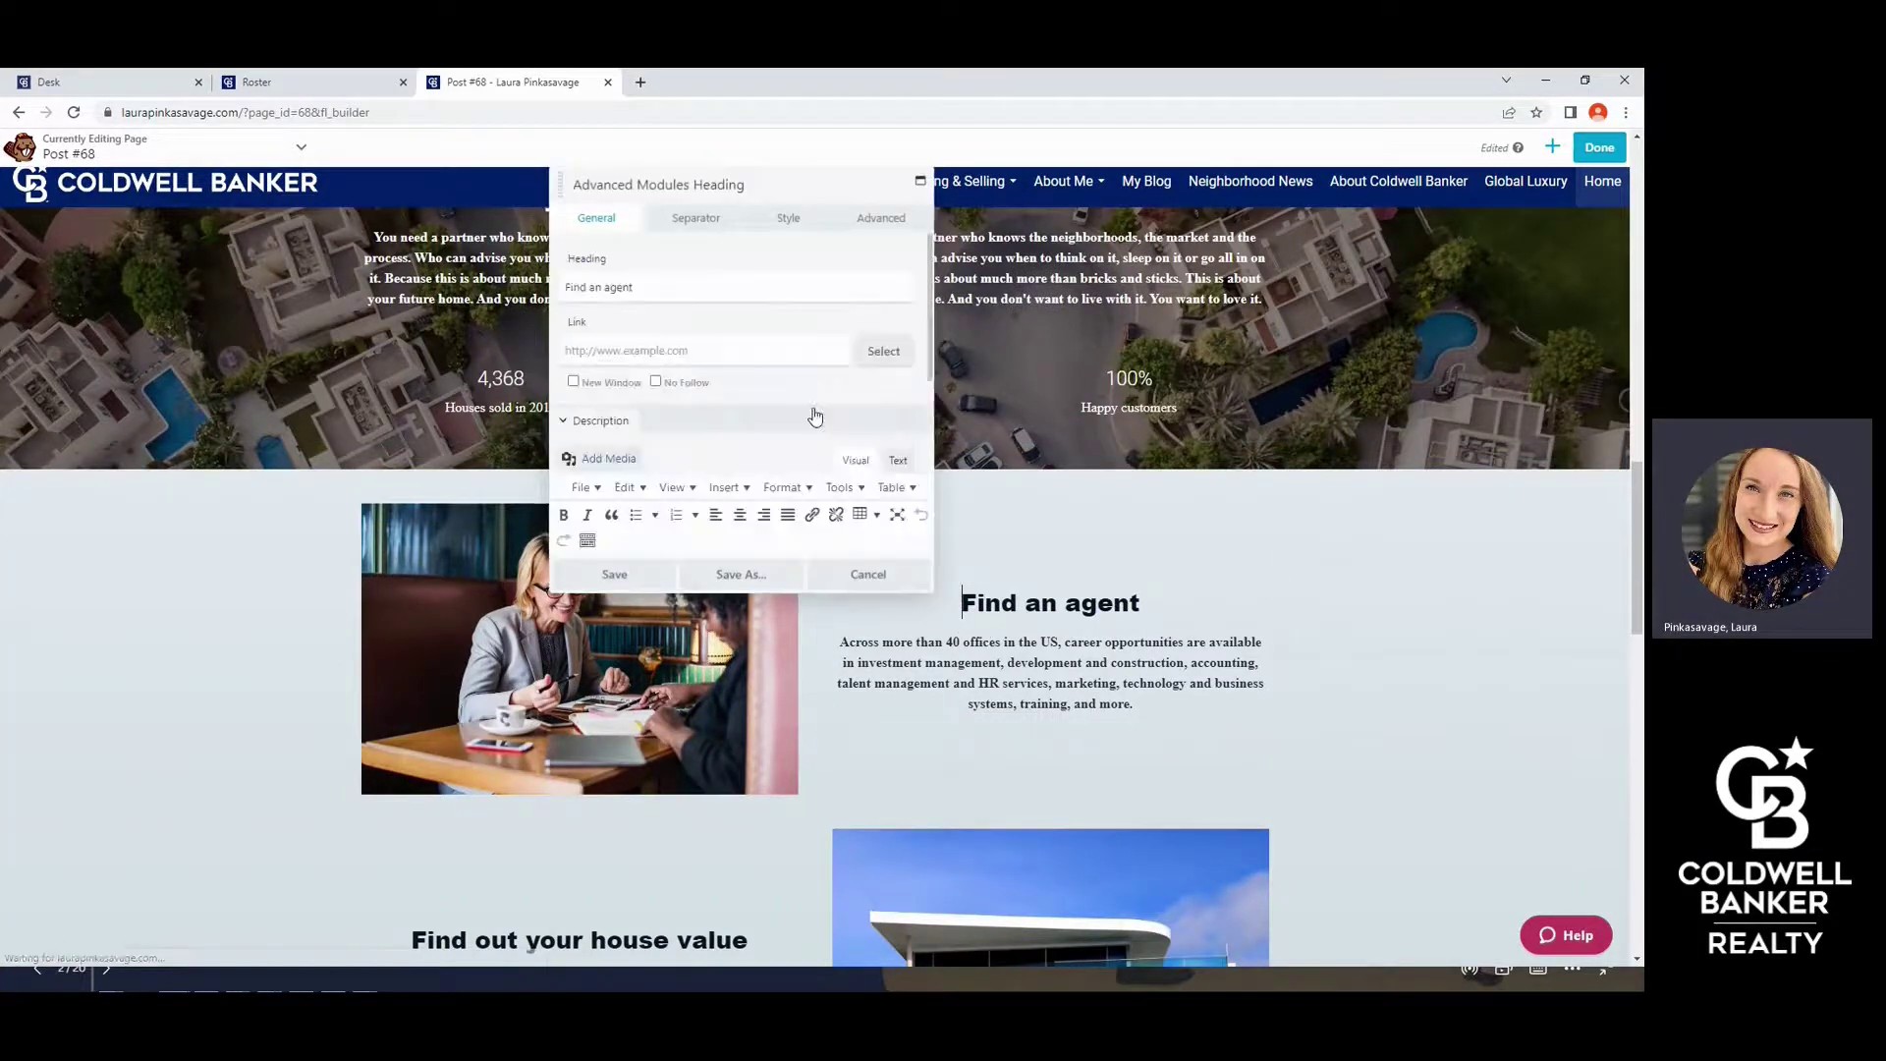
pyautogui.scroll(-3, 799, 404)
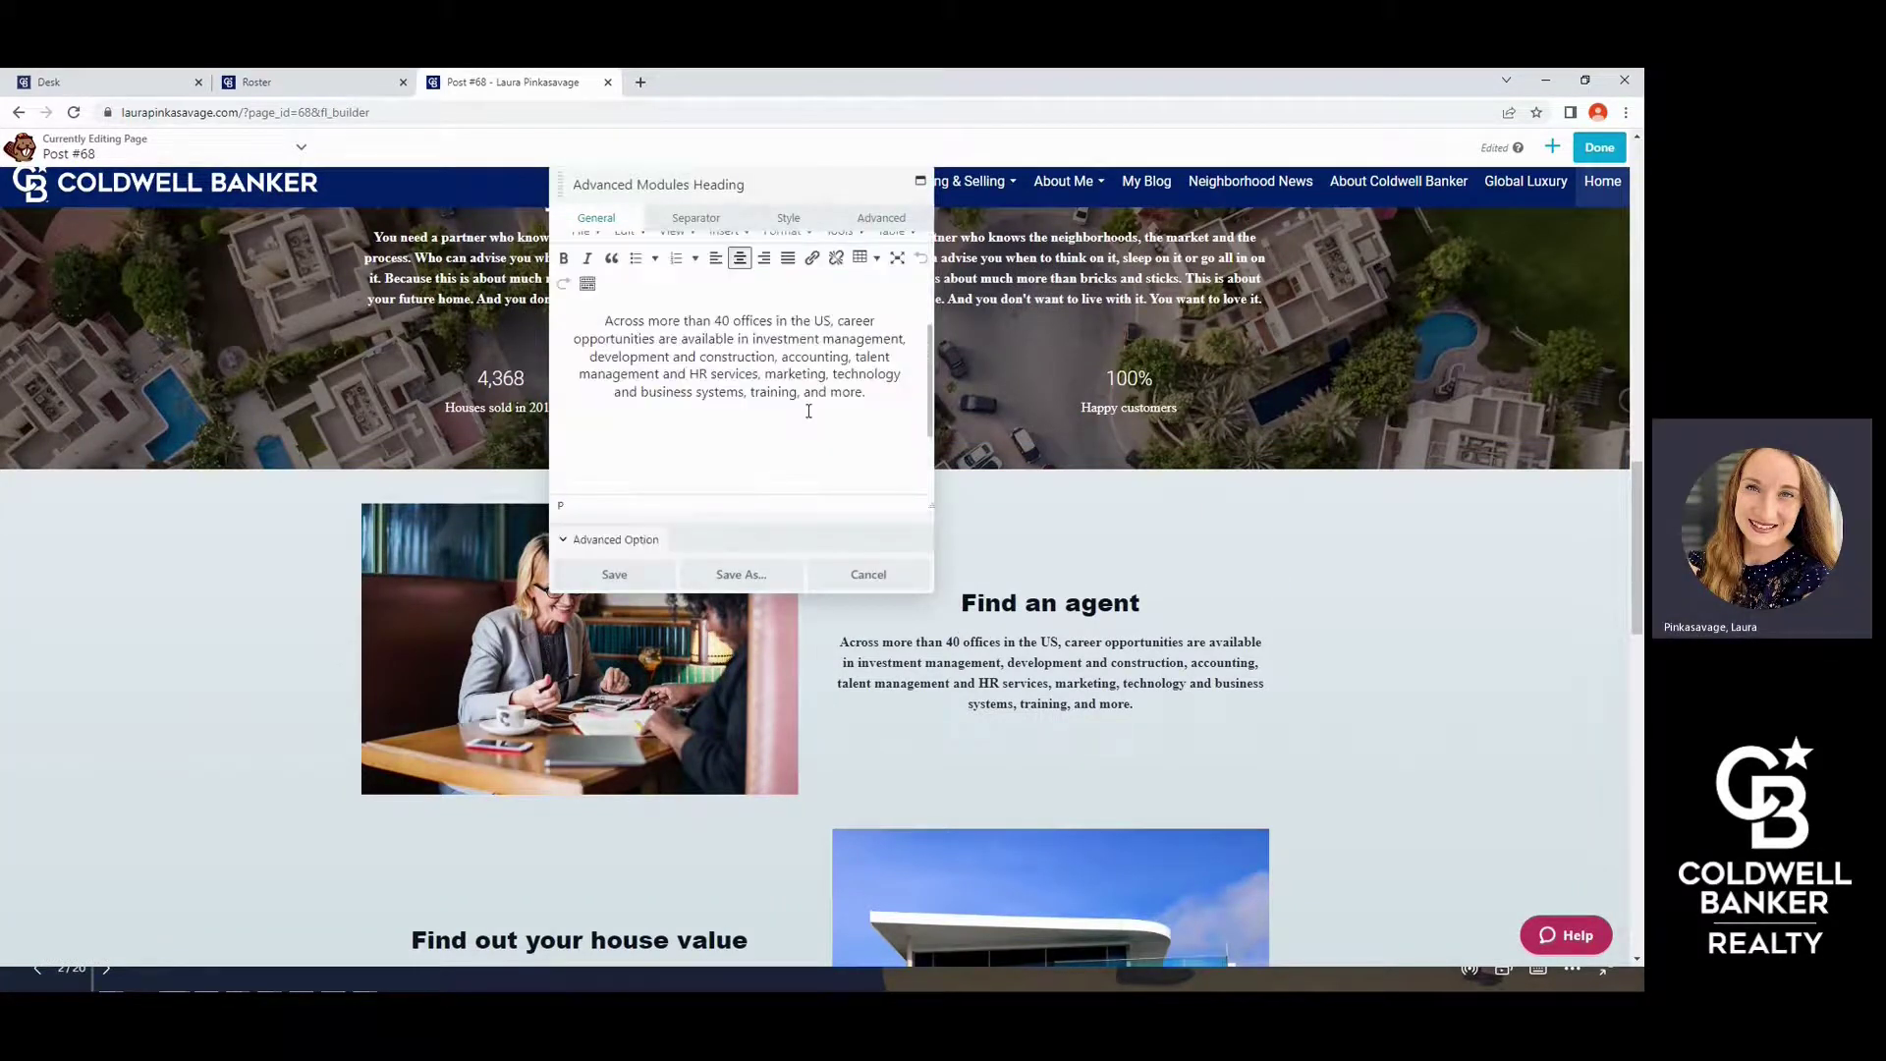
pyautogui.click(863, 576)
pyautogui.scroll(-1, 910, 674)
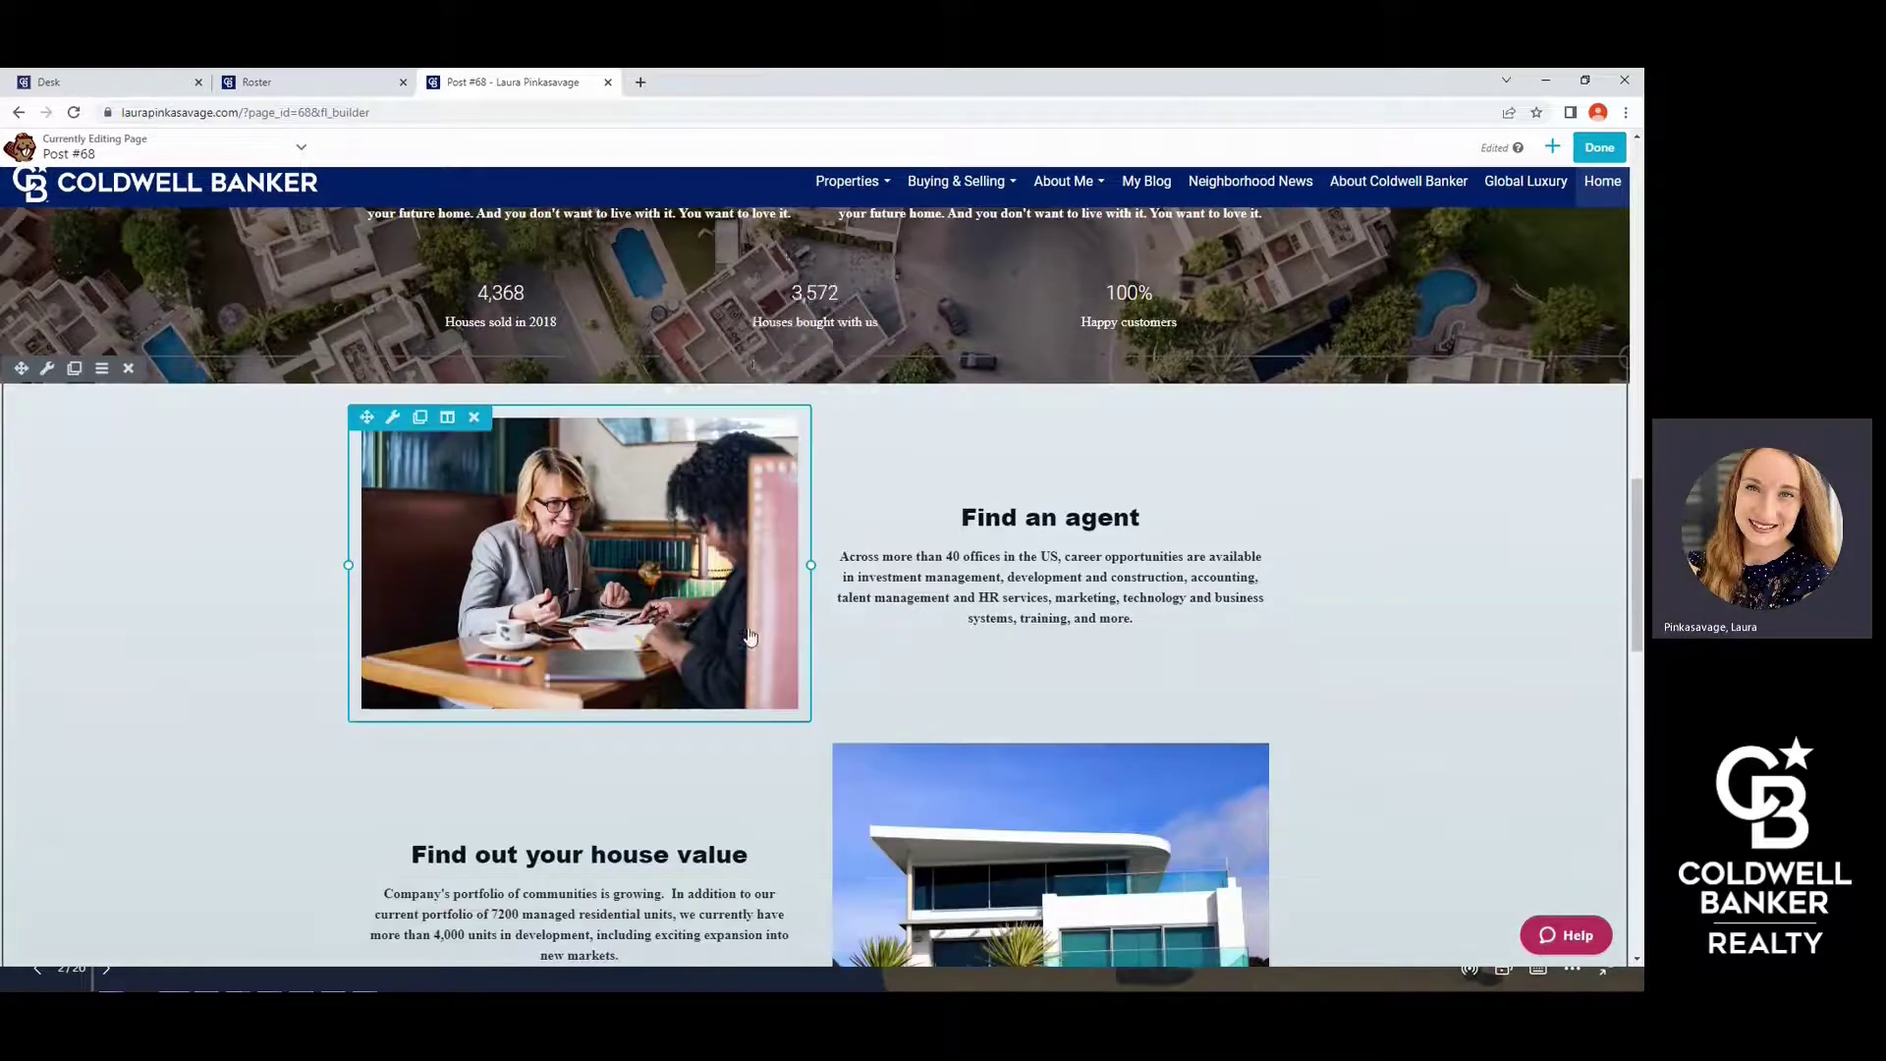
pyautogui.click(1027, 643)
pyautogui.scroll(-1, 1027, 644)
pyautogui.click(865, 575)
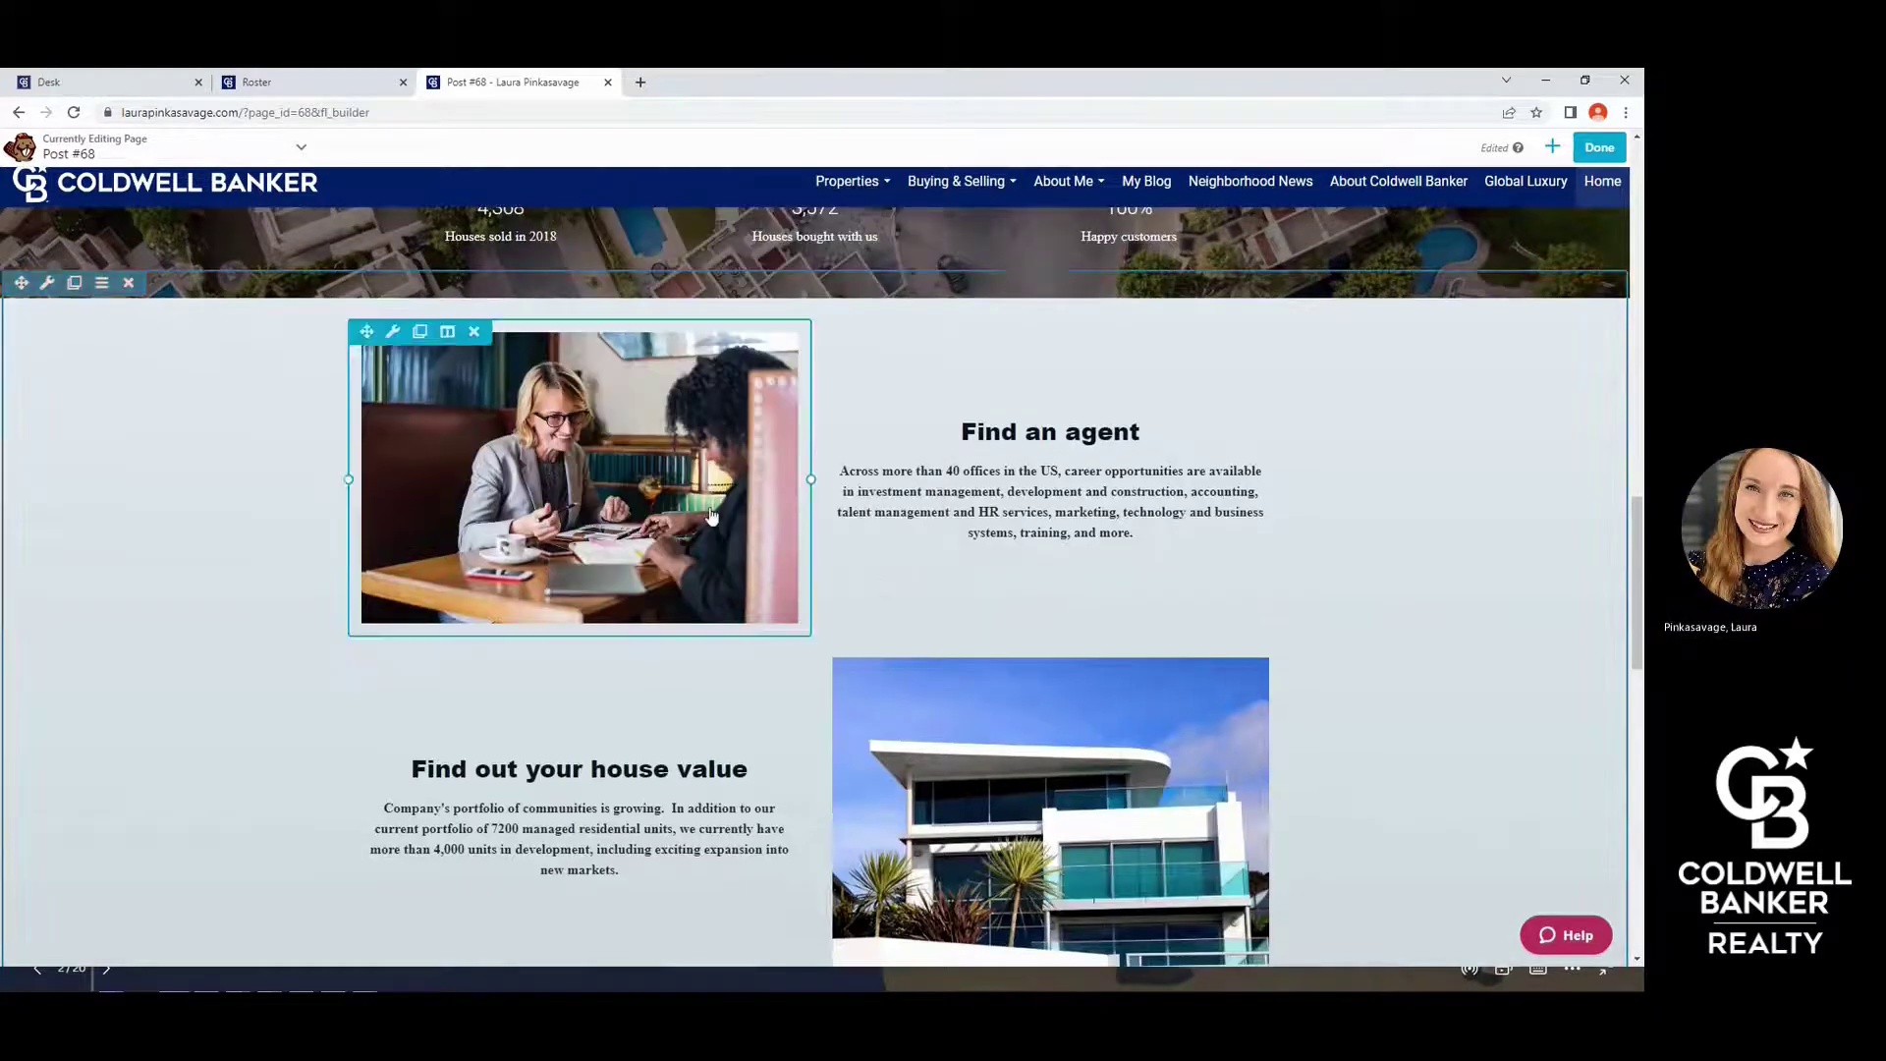
pyautogui.scroll(-3, 976, 727)
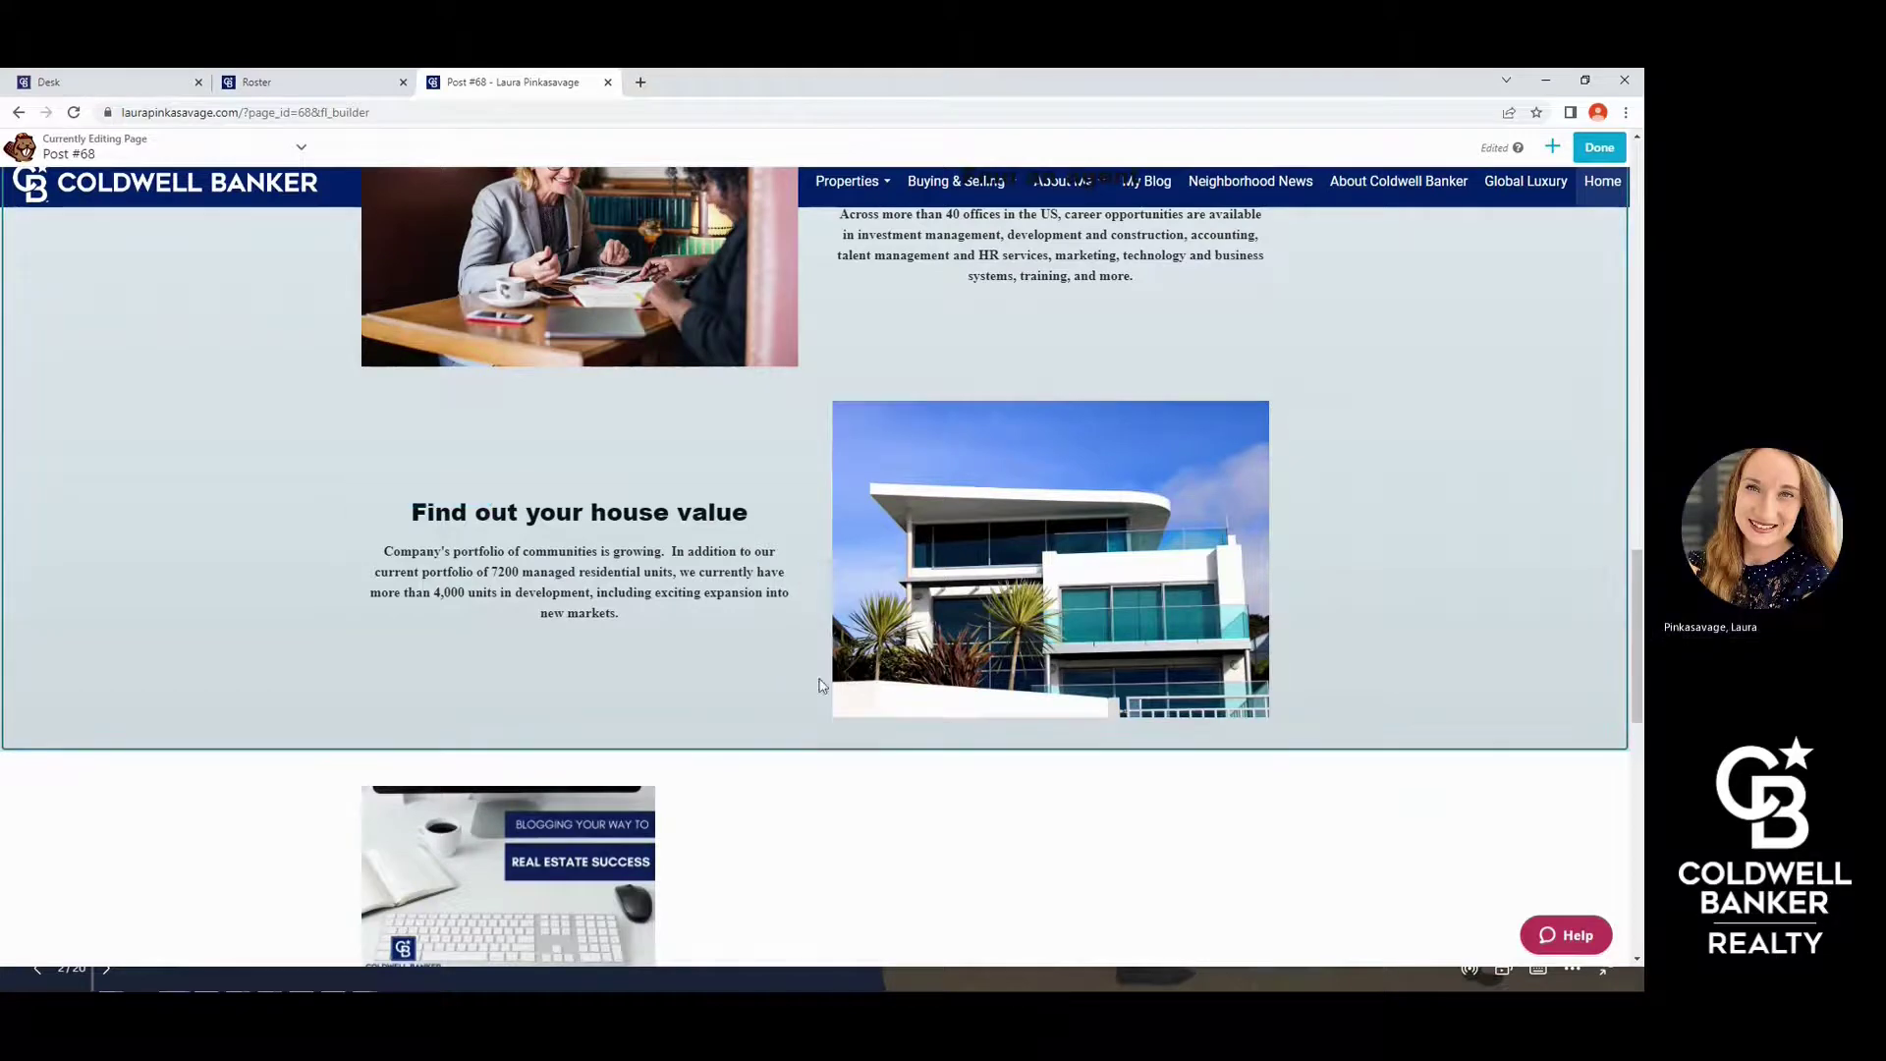
pyautogui.scroll(10, 1228, 638)
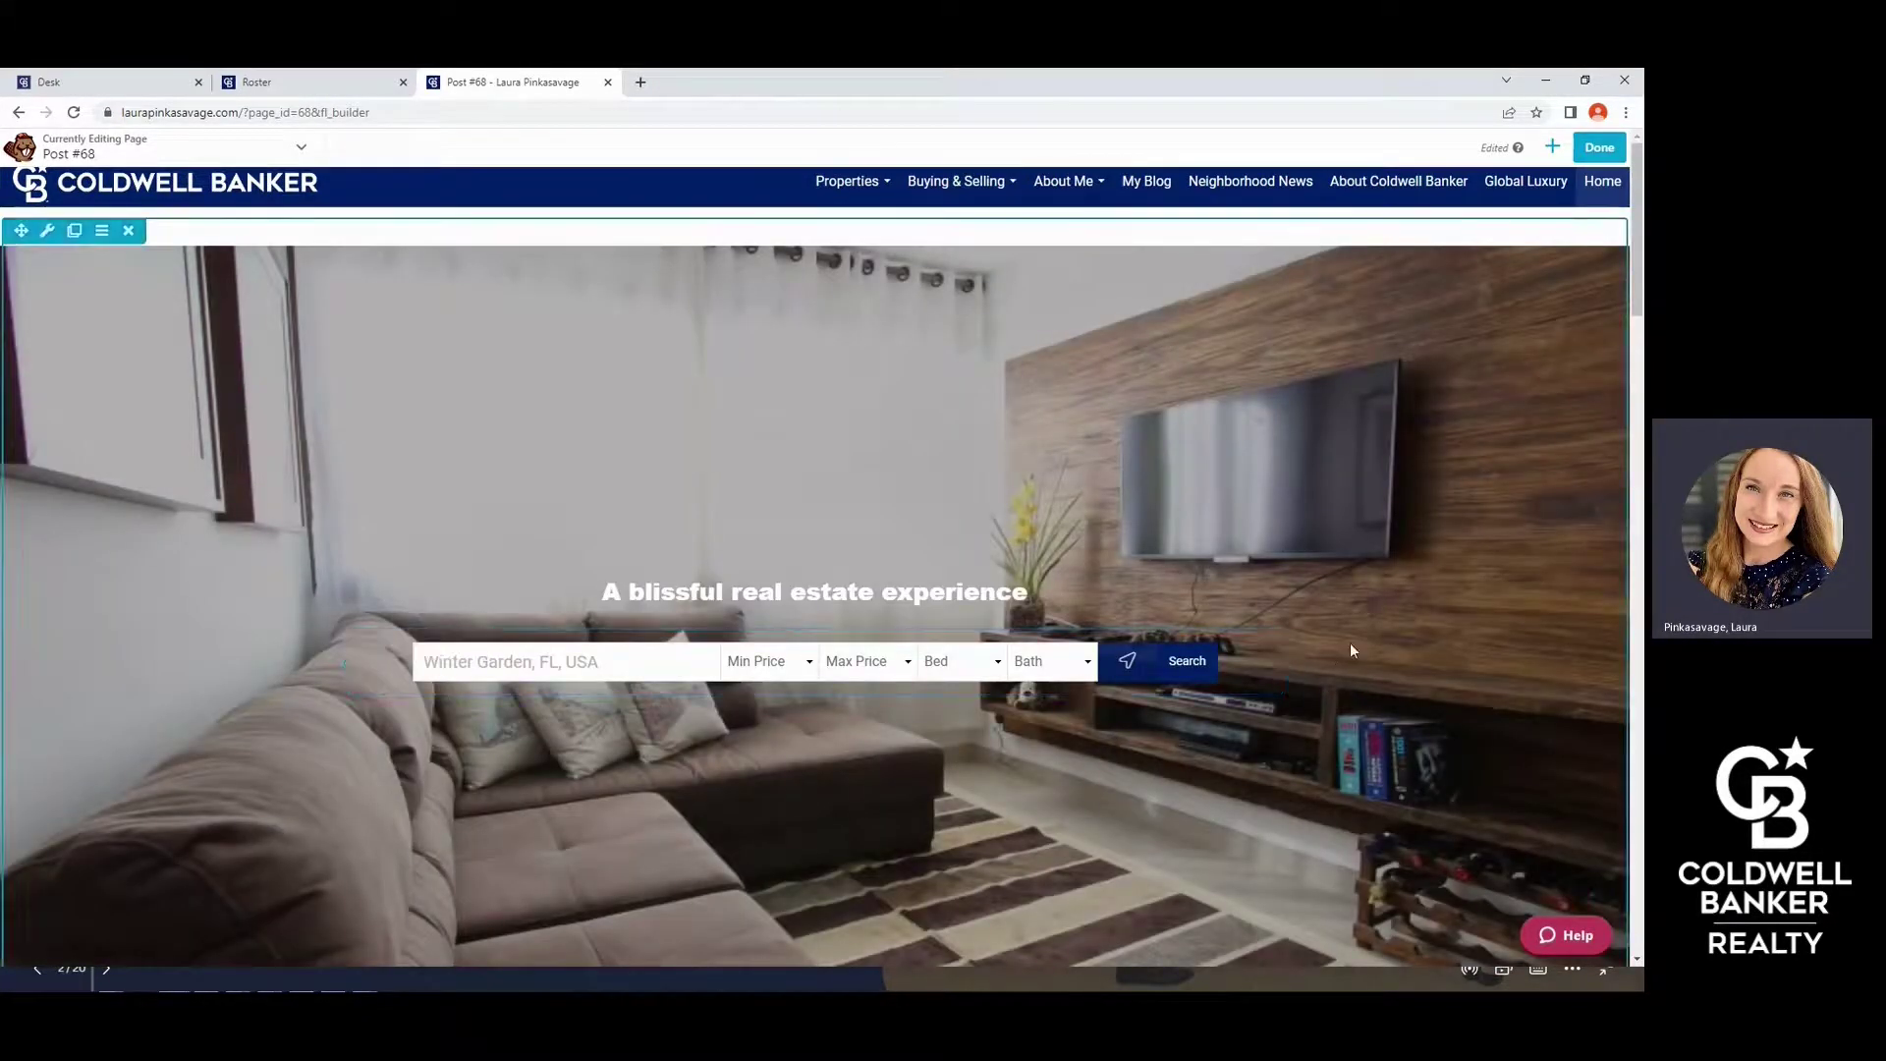
pyautogui.scroll(-2, 1352, 639)
pyautogui.scroll(-2, 1352, 639)
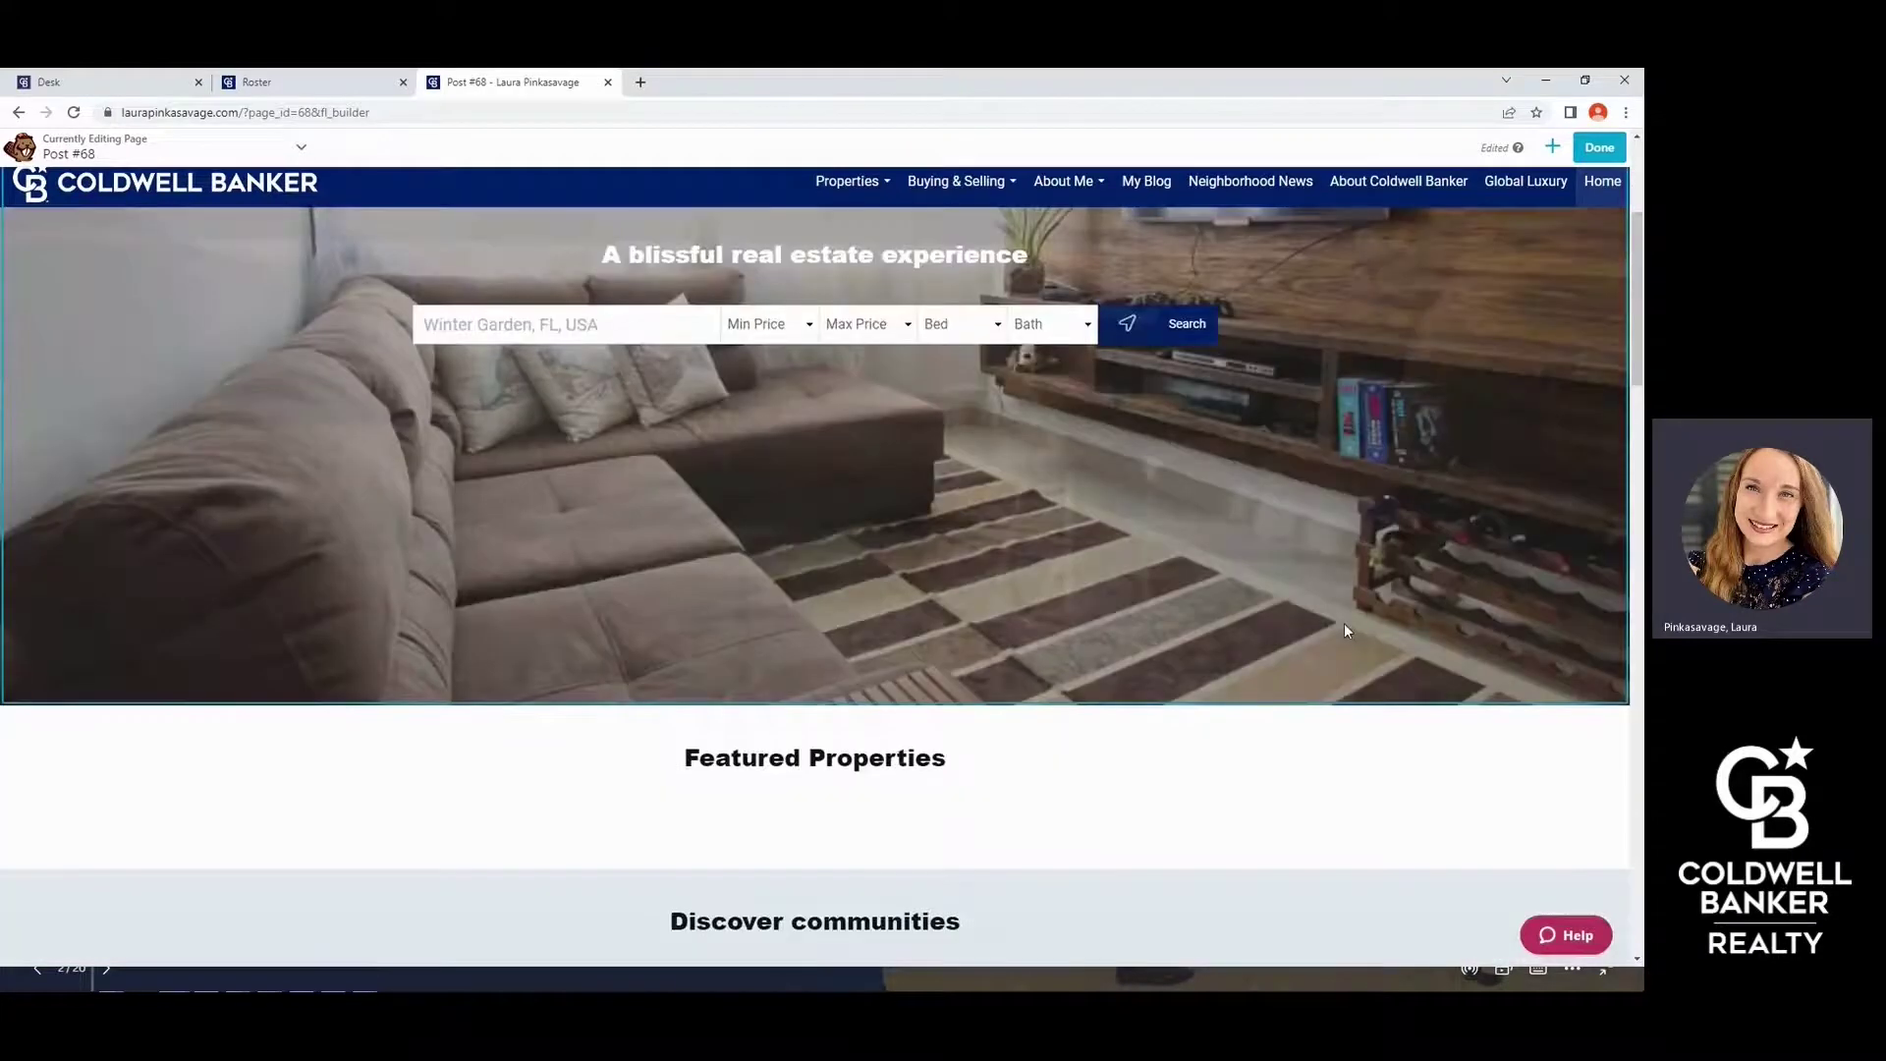
pyautogui.scroll(4, 1424, 492)
# Finish editing and save Post #68 as a draft
pyautogui.click(1601, 150)
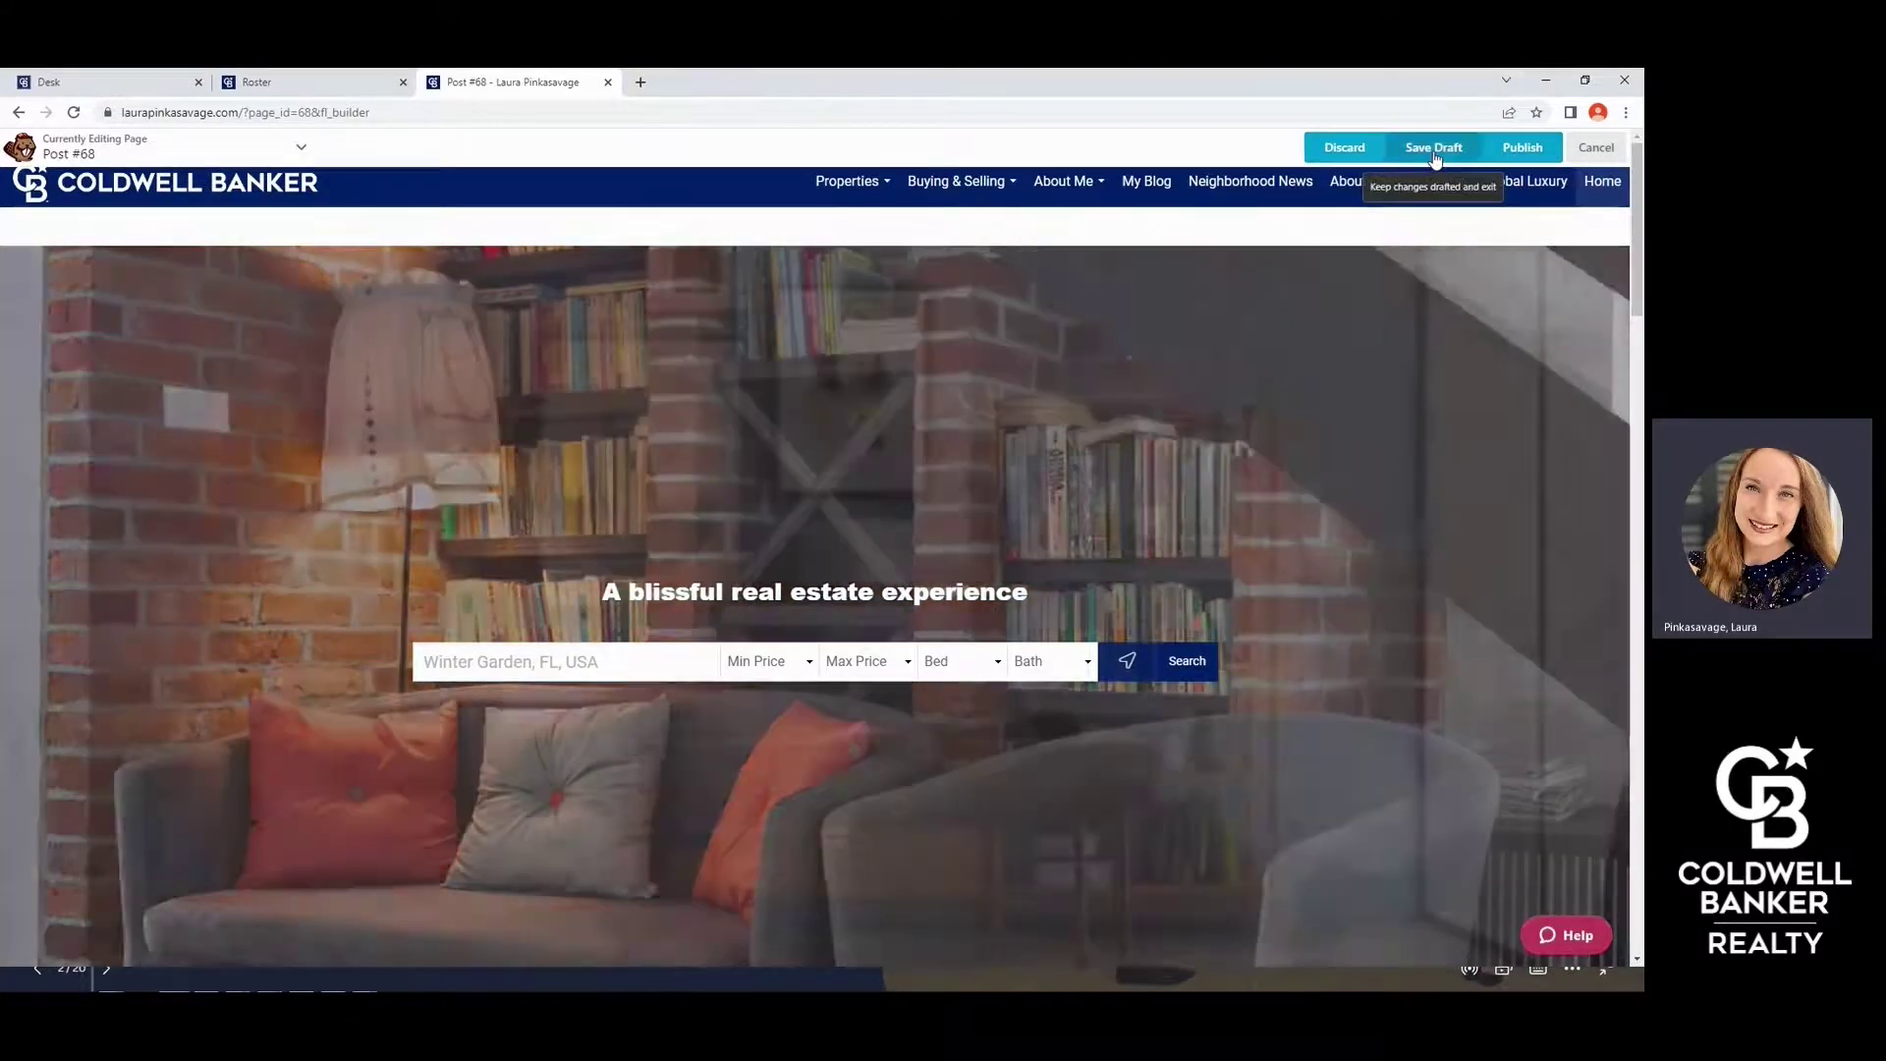
pyautogui.click(1435, 150)
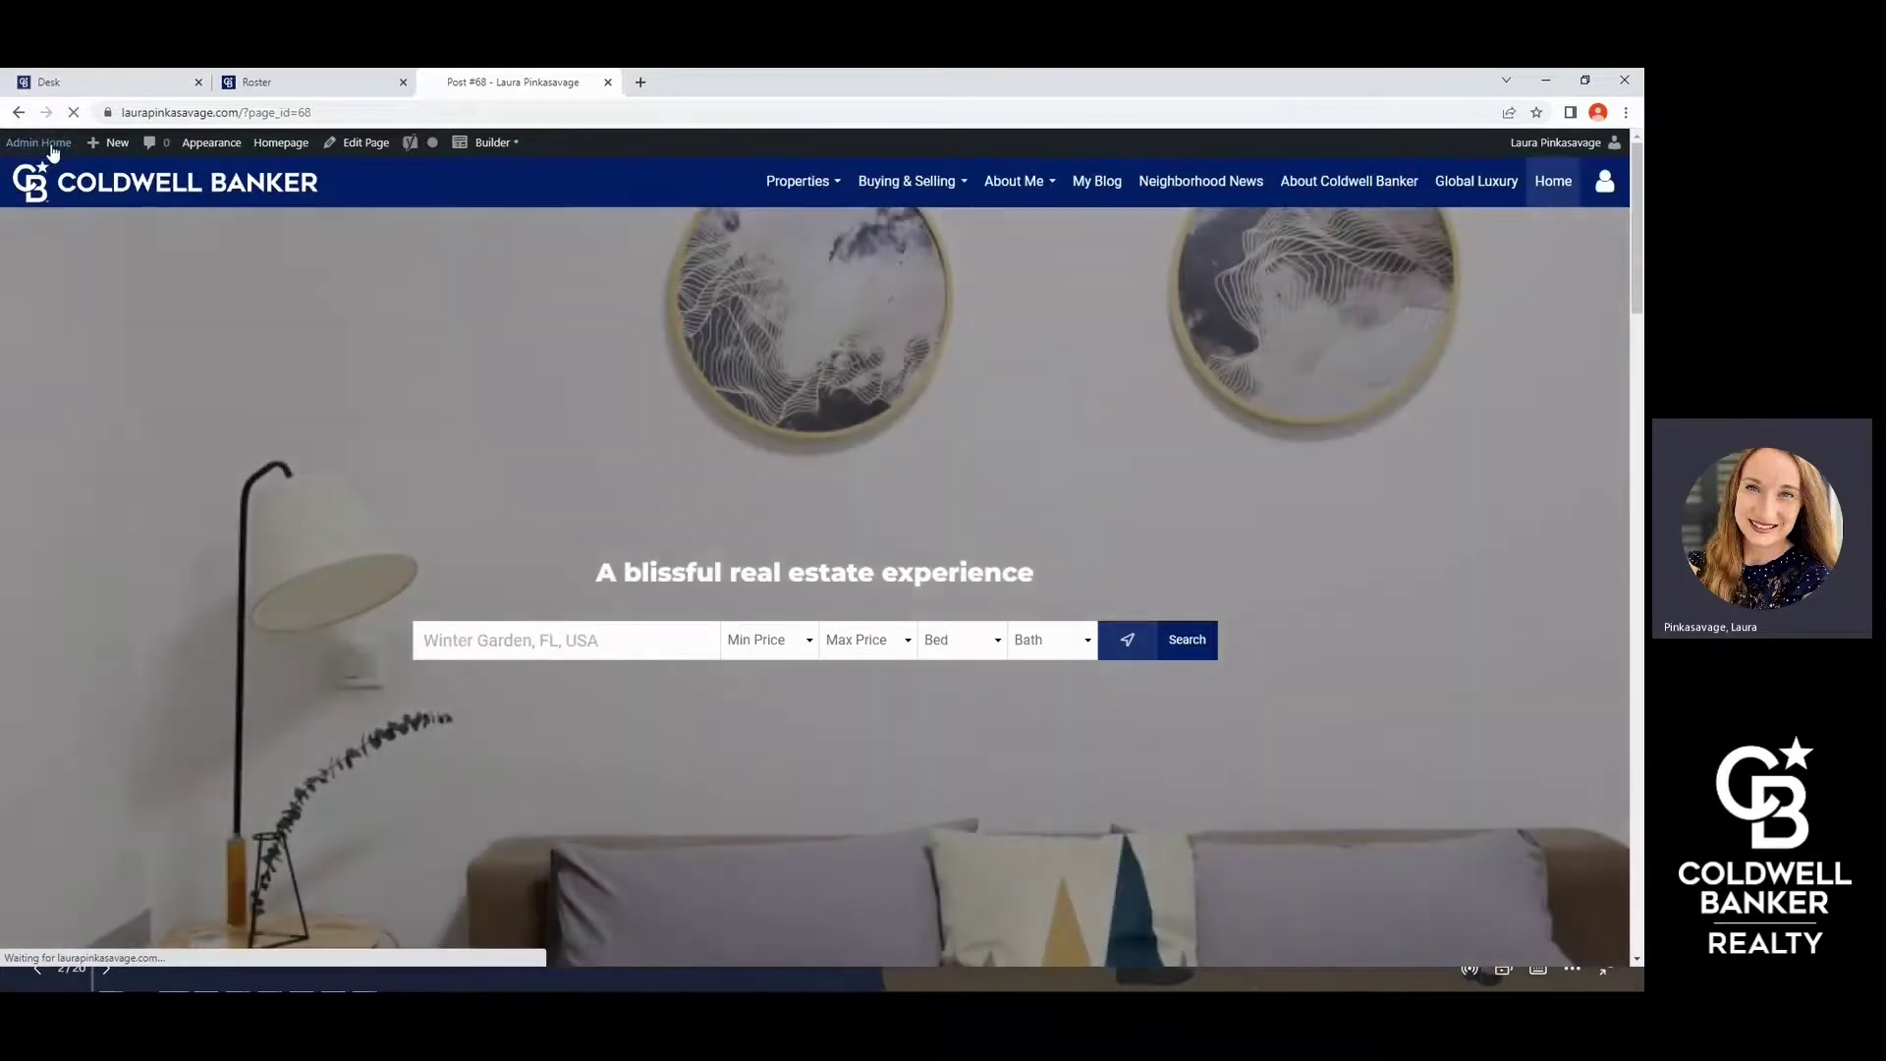
# Return to Admin Home and open All Pages under Site Pages
pyautogui.click(53, 147)
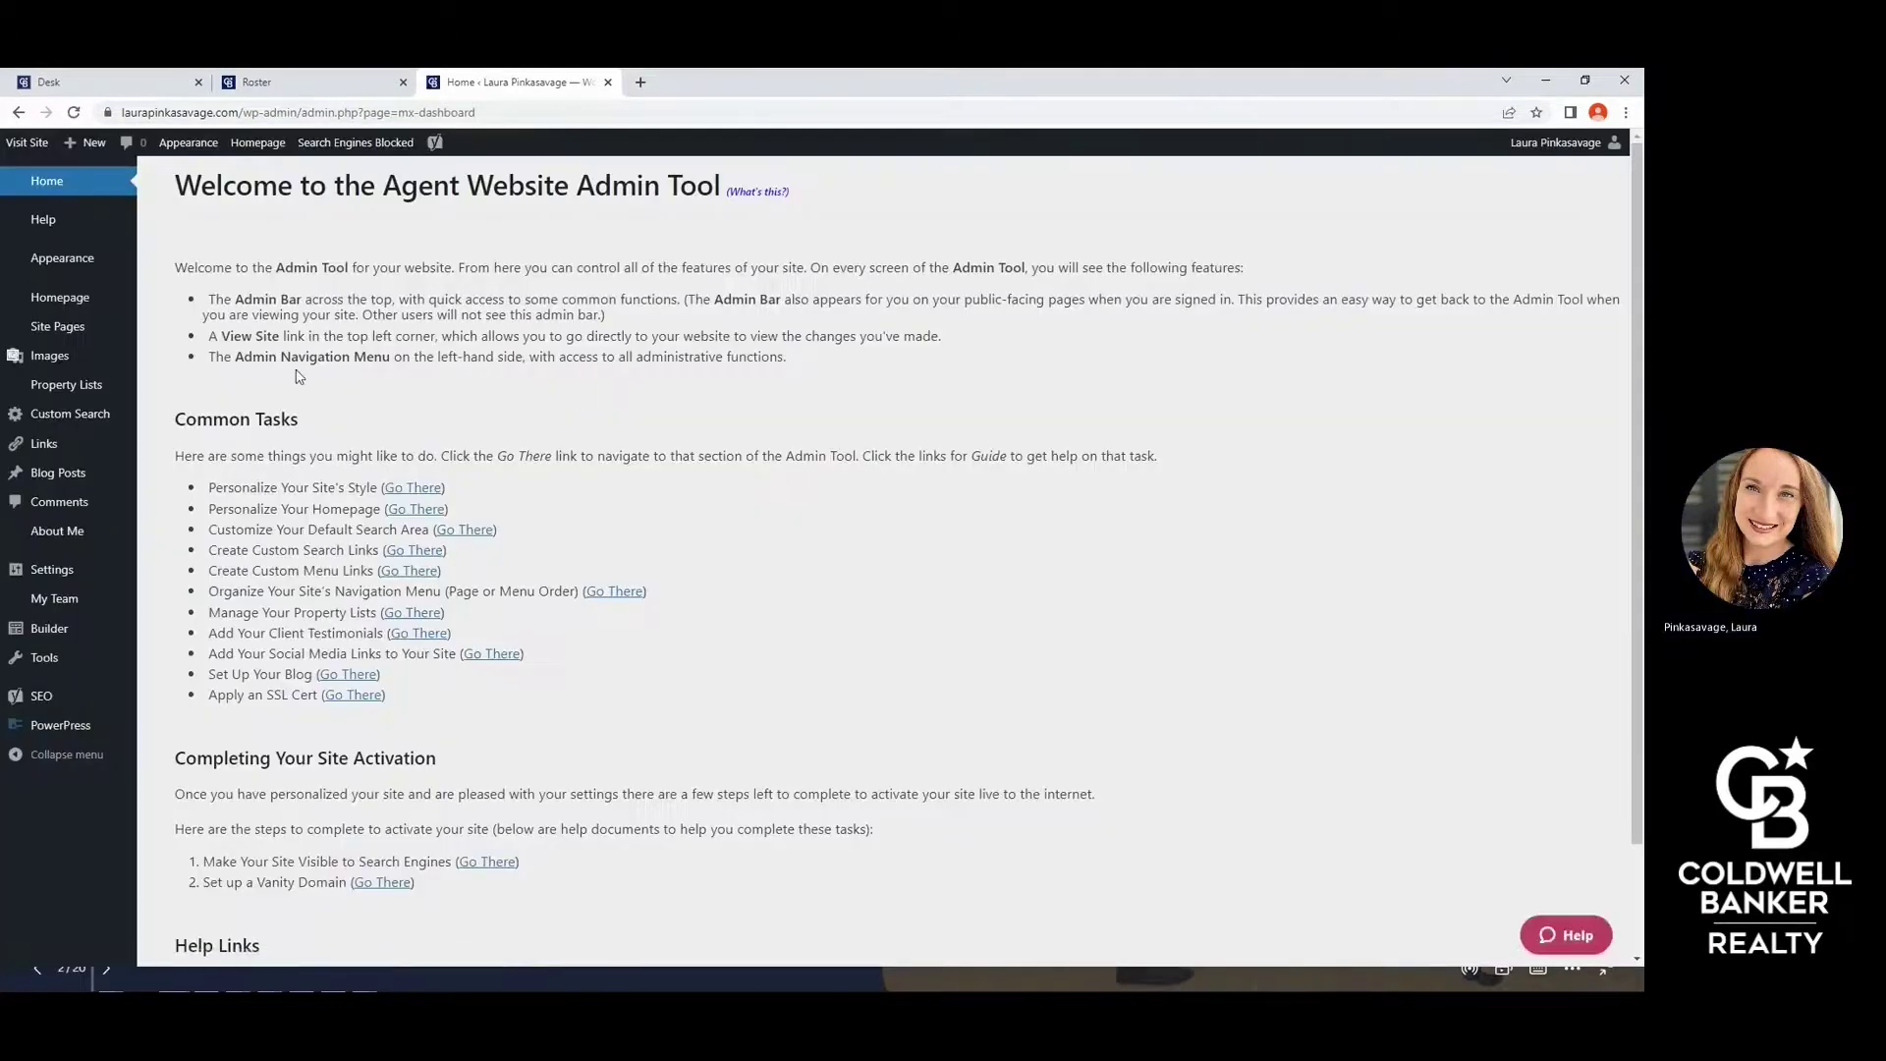
pyautogui.moveTo(67, 334)
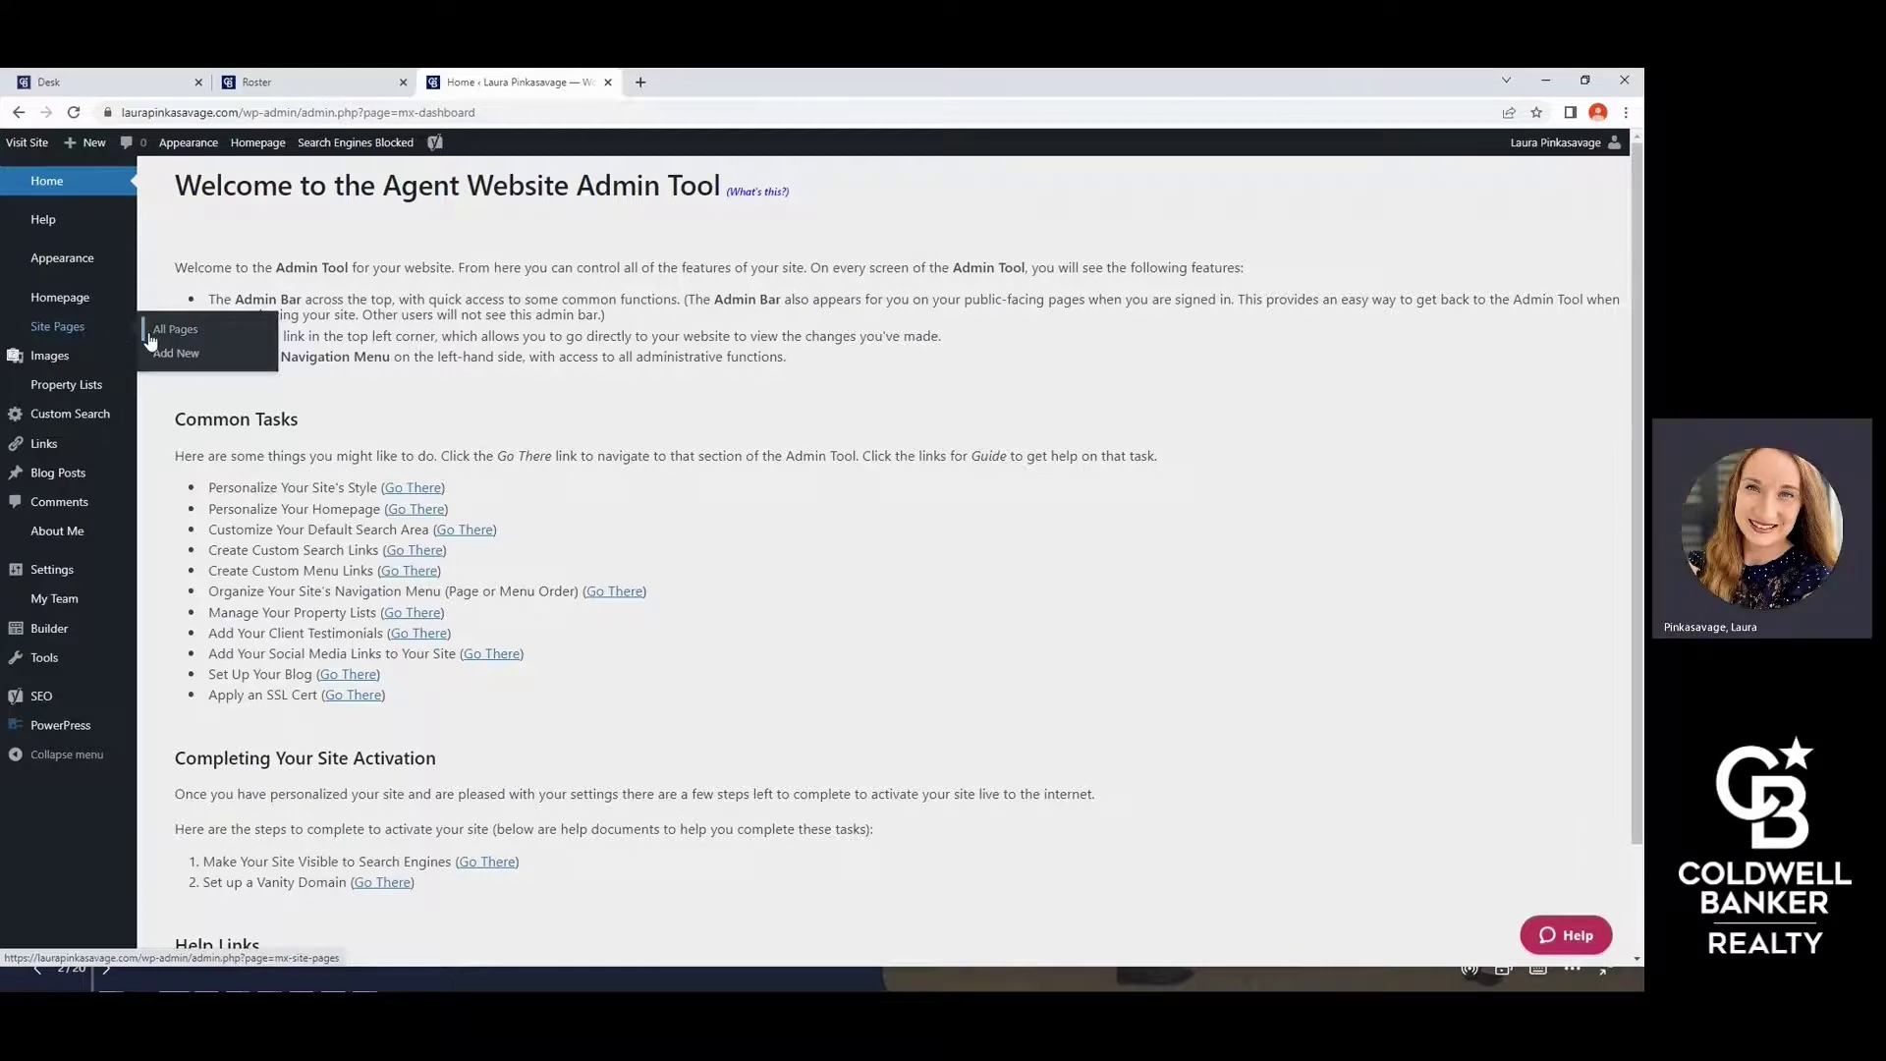
pyautogui.click(173, 330)
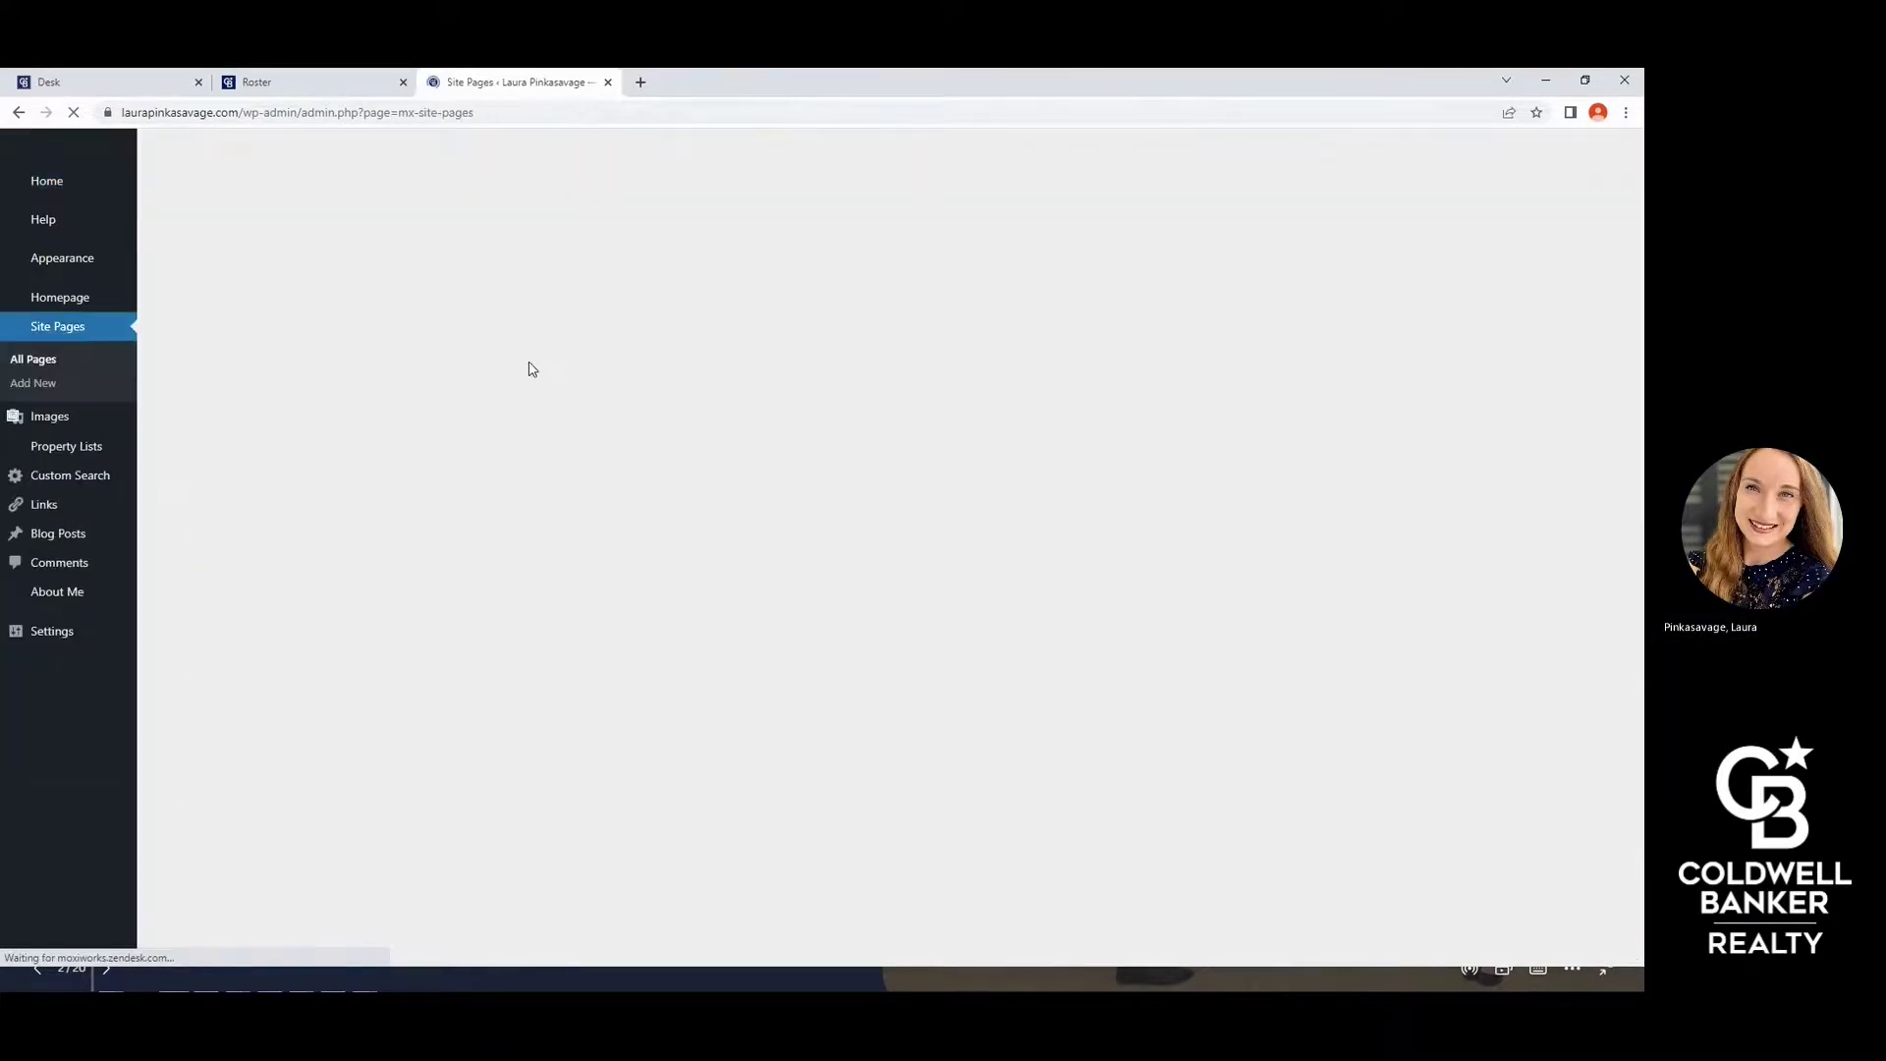
# Find Post #68 (Hidden) in the 23-page list, dragging Post #5 beneath Contact Me
pyautogui.scroll(-10, 526, 358)
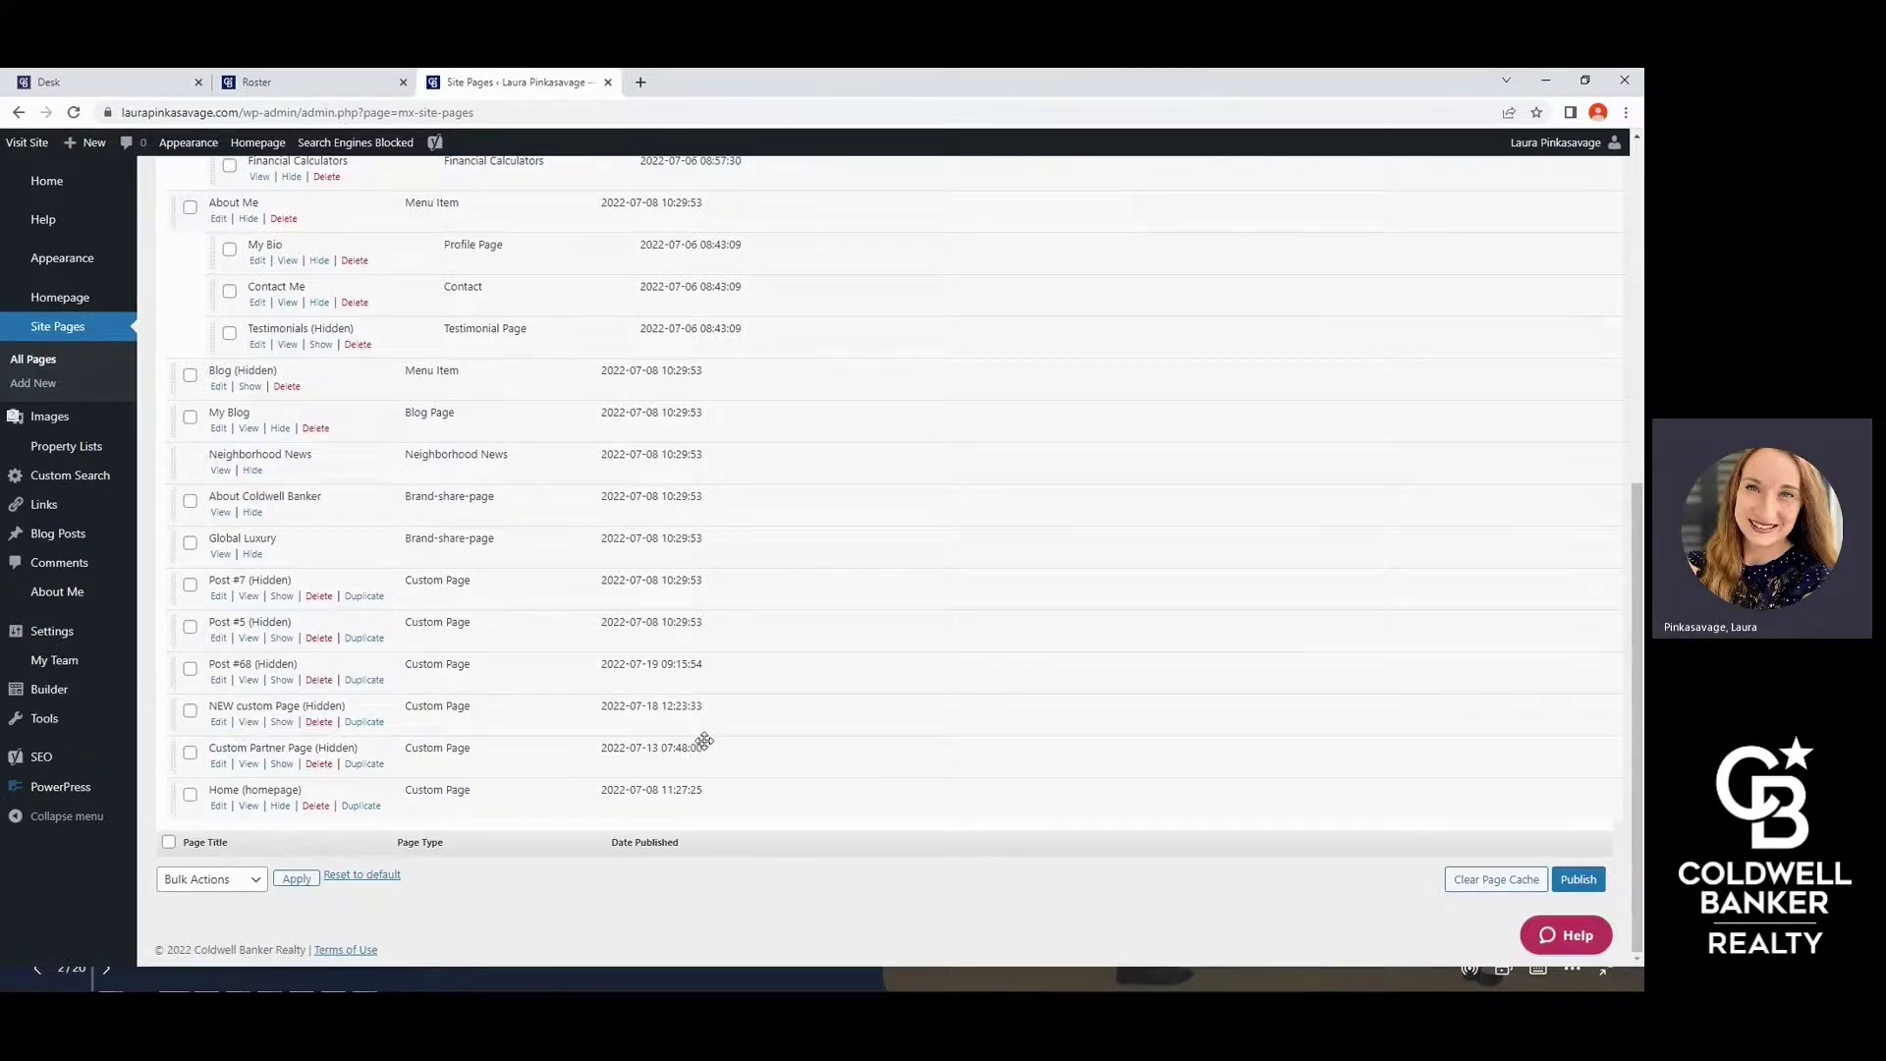
pyautogui.scroll(6, 707, 727)
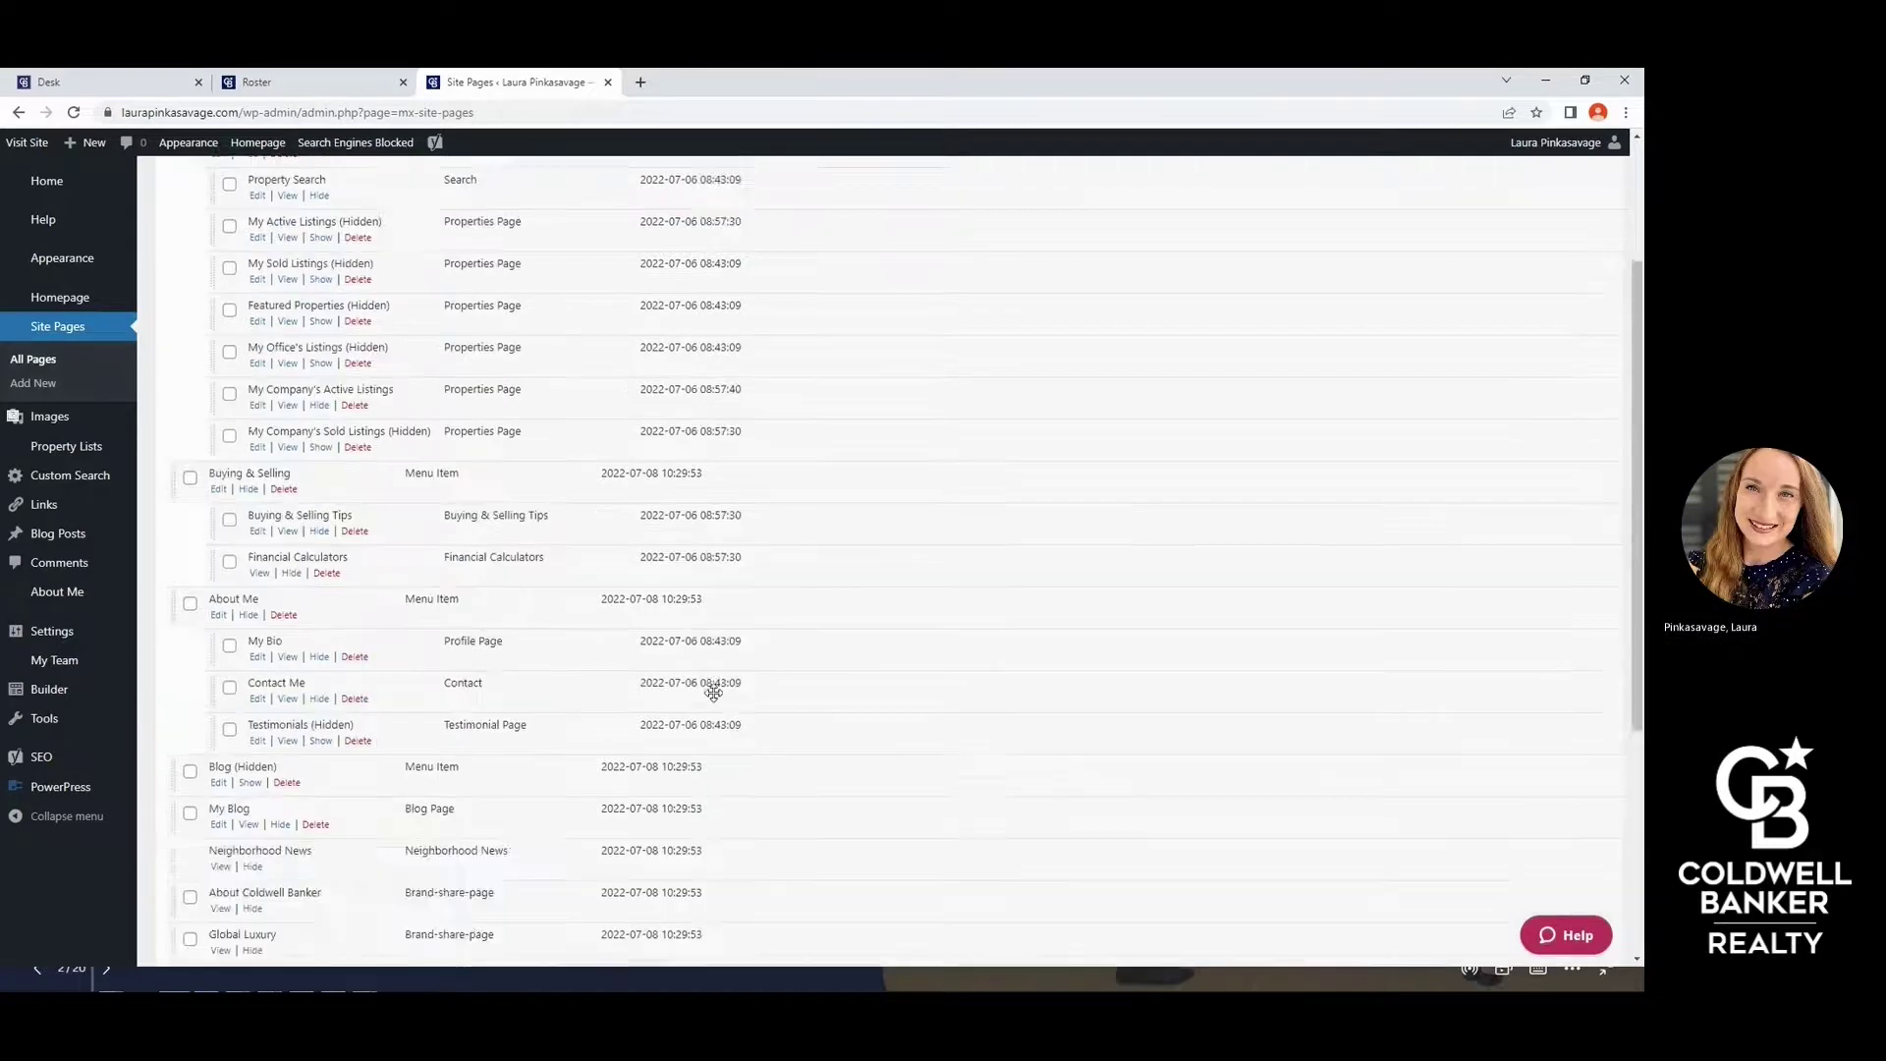
pyautogui.scroll(-8, 678, 714)
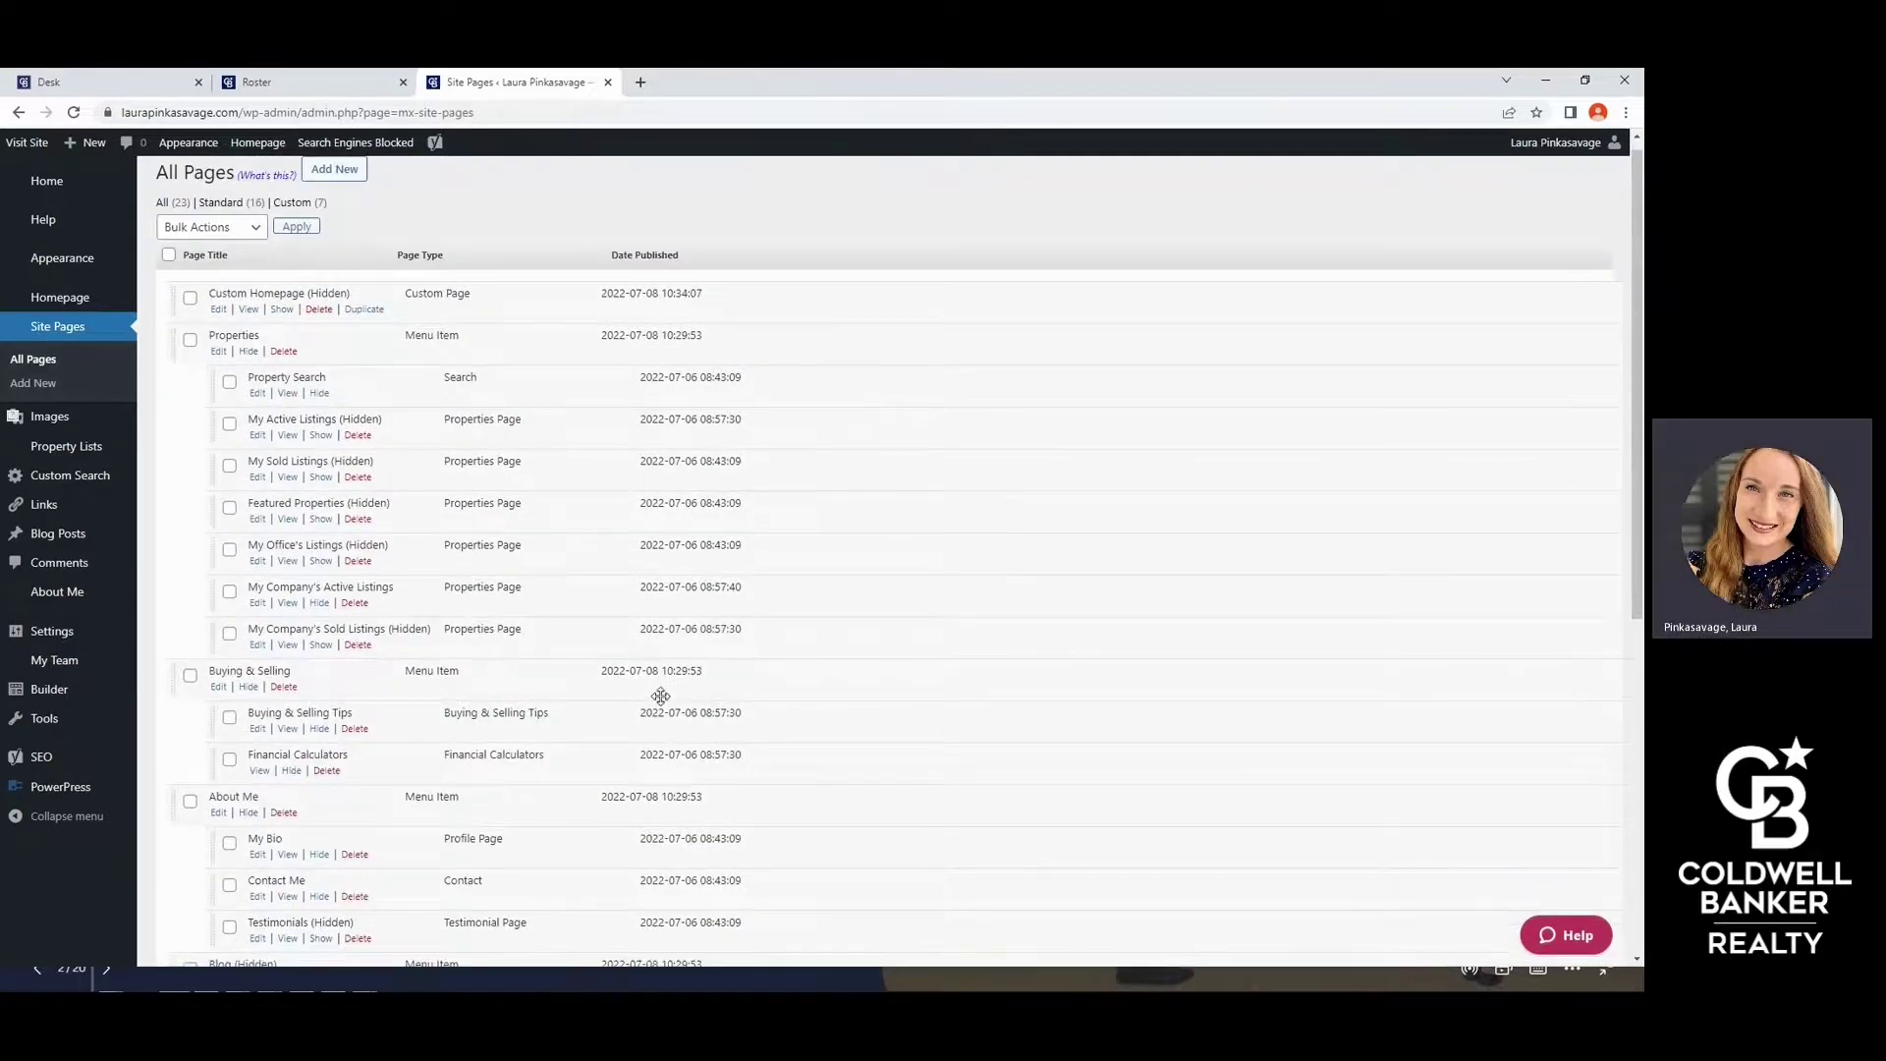
pyautogui.scroll(8, 392, 577)
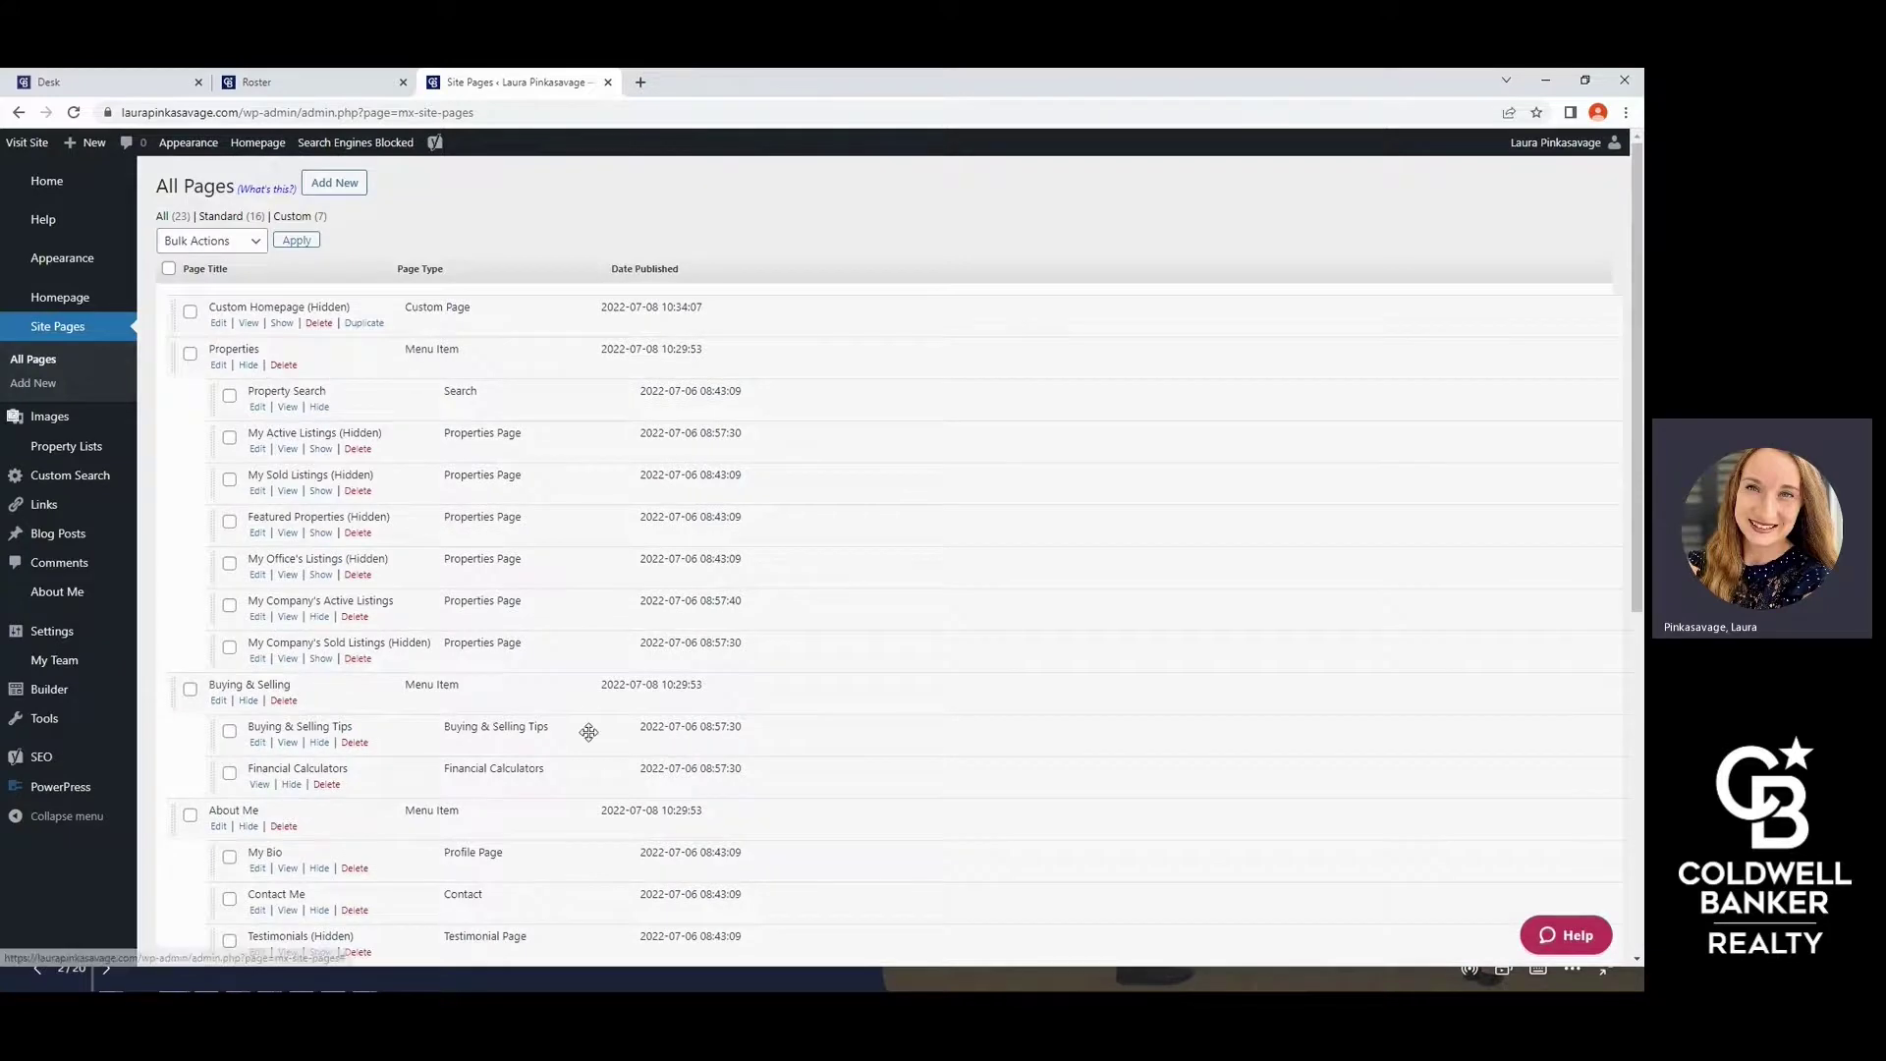
pyautogui.scroll(-4, 471, 740)
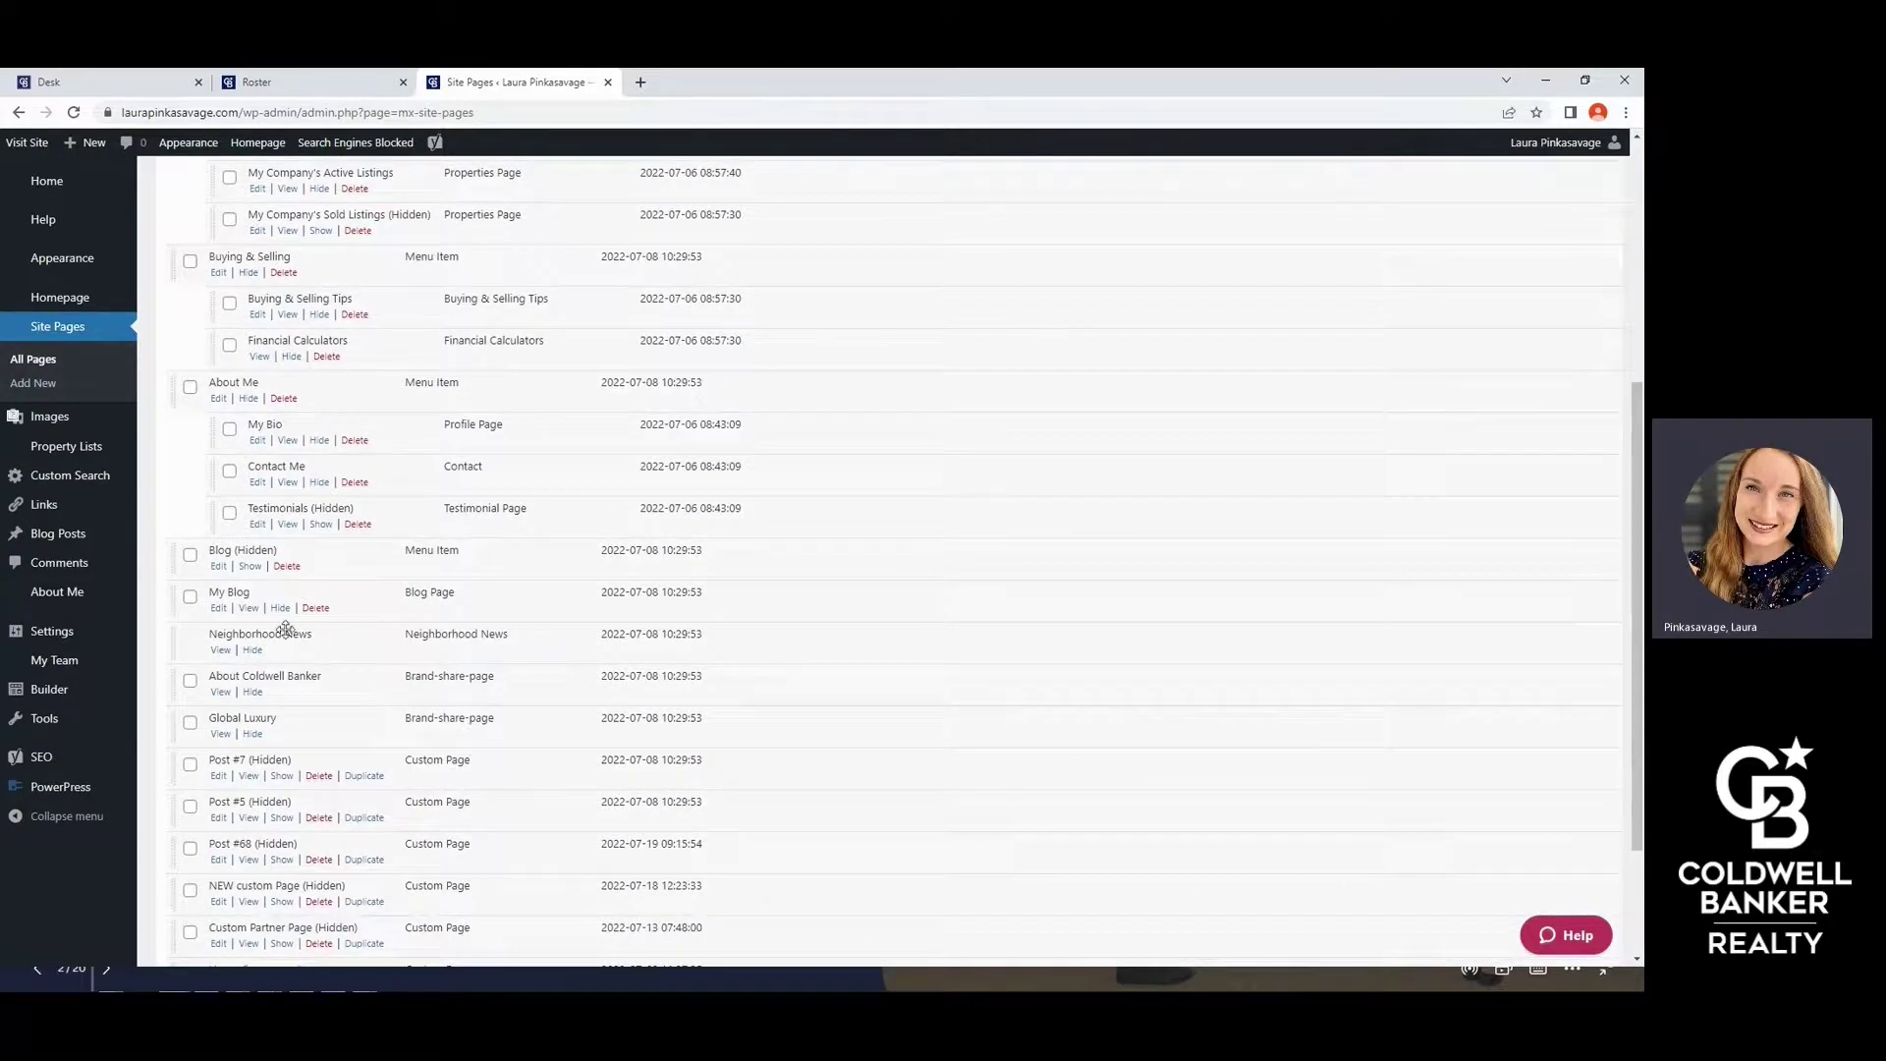
pyautogui.moveTo(168, 816); pyautogui.dragTo(190, 860)
pyautogui.scroll(5, 638, 628)
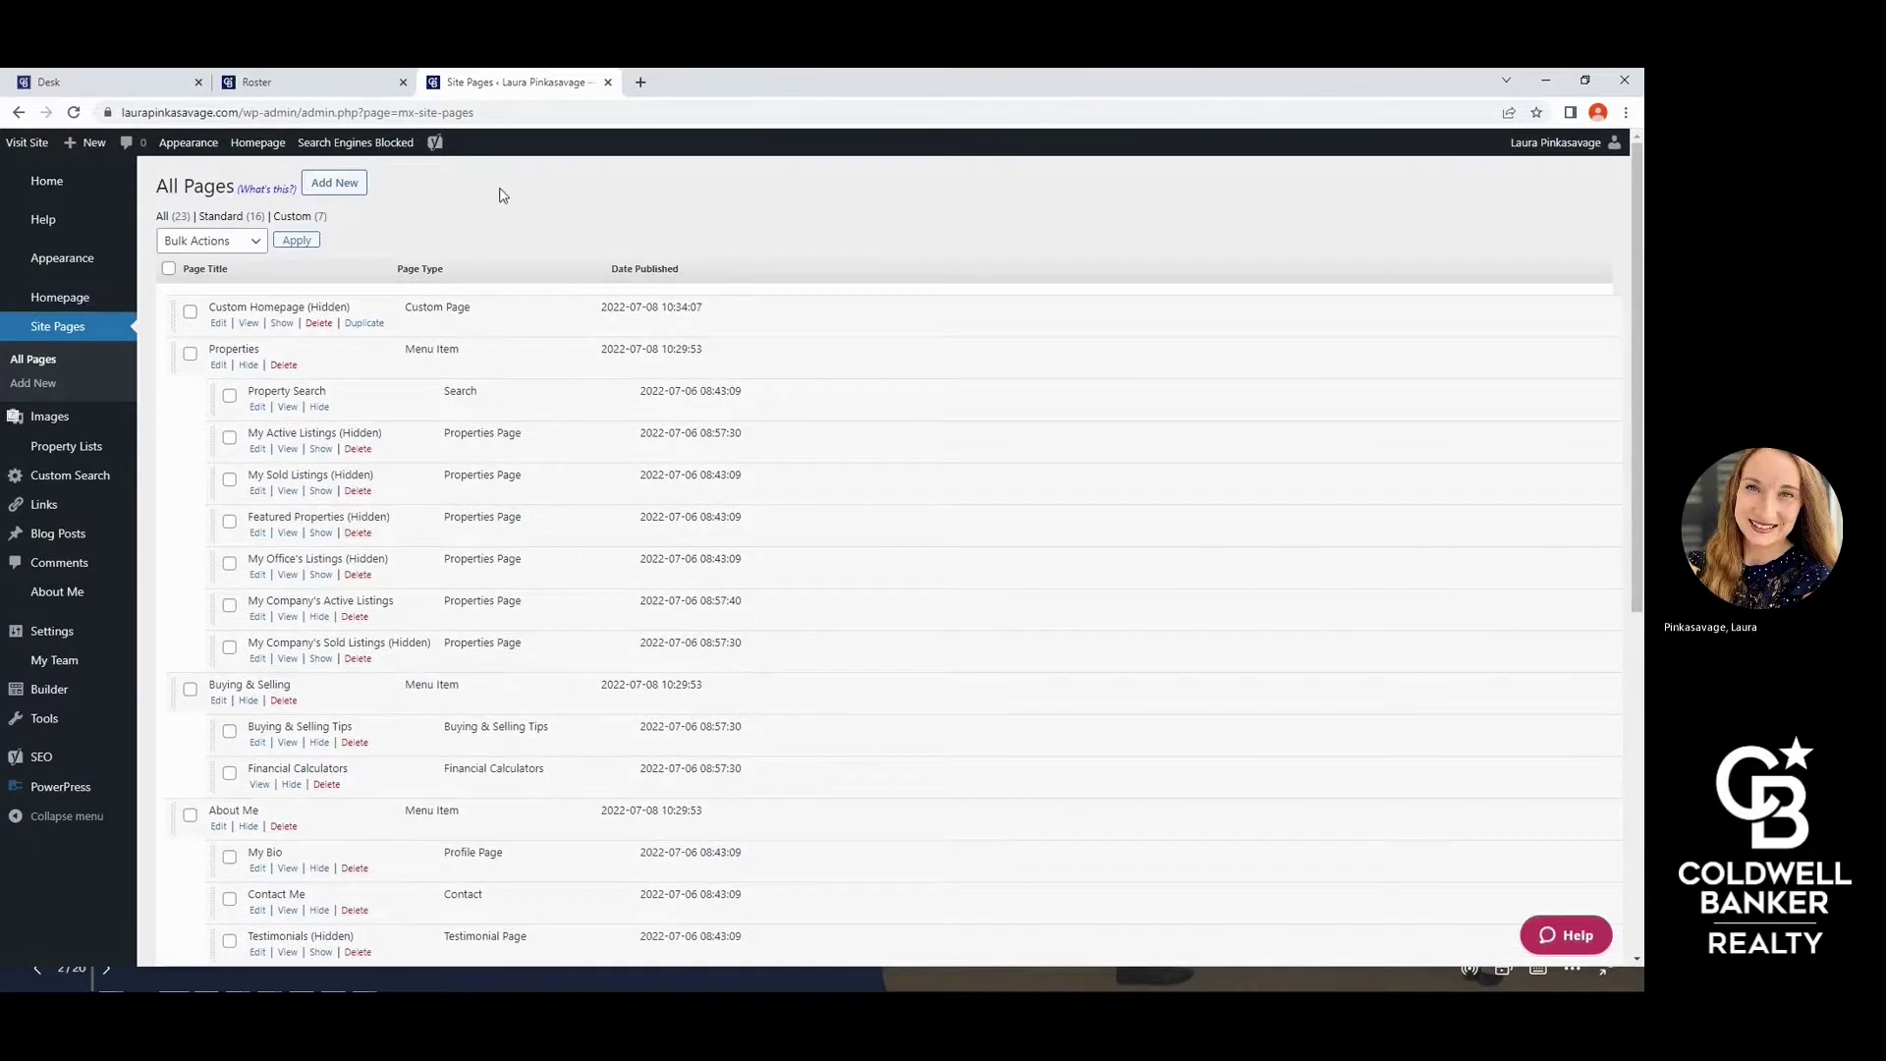